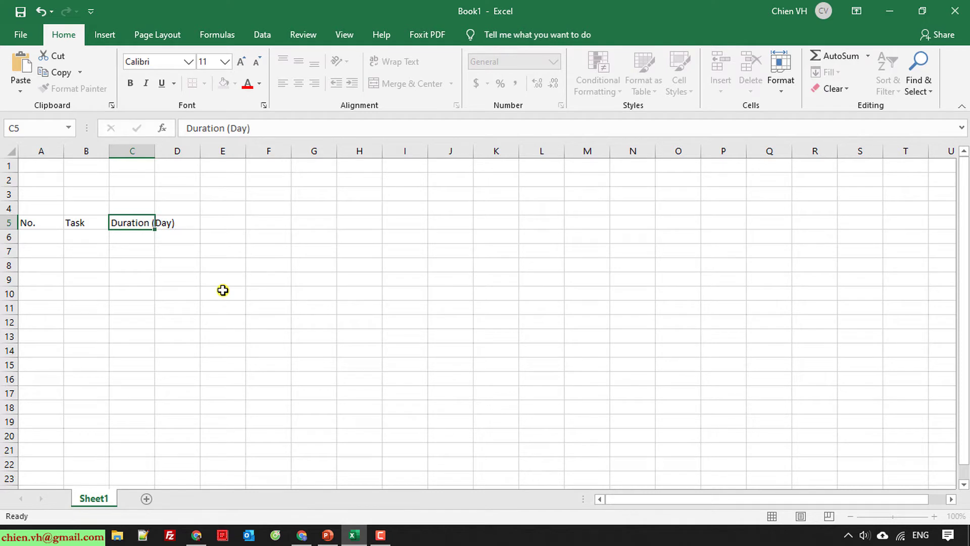
- Add Start Date and End Date headings in D5:E5 and narrow column A
type("Sta")
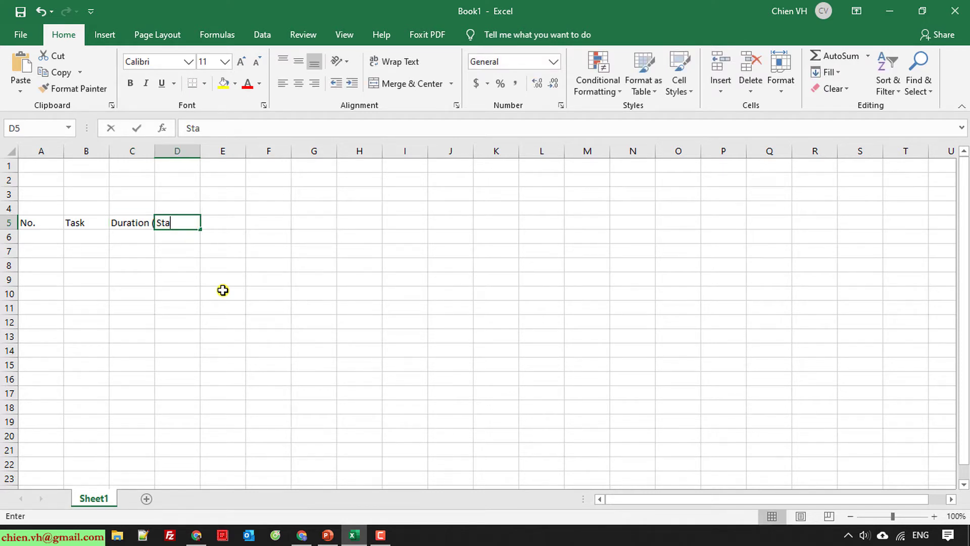
type("rt Date")
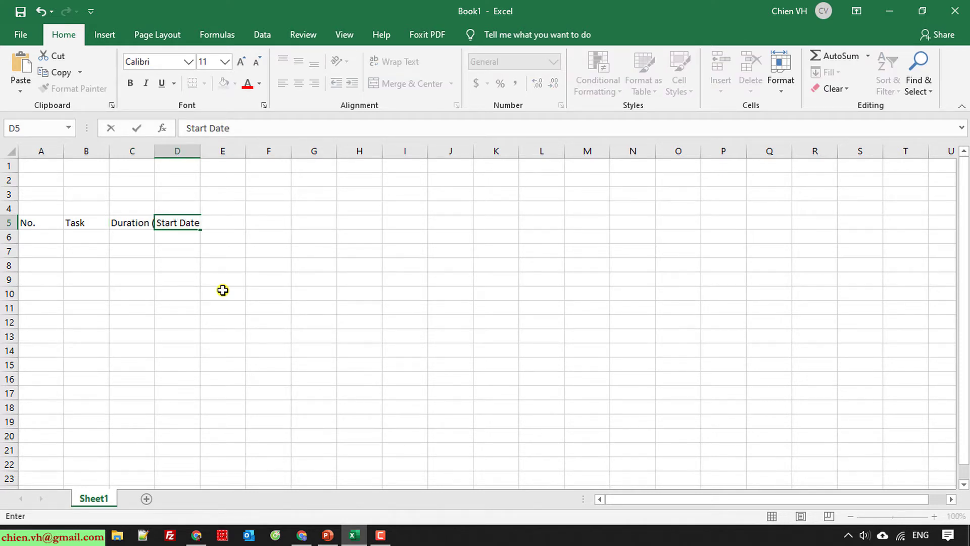
key("Tab")
type("End Date")
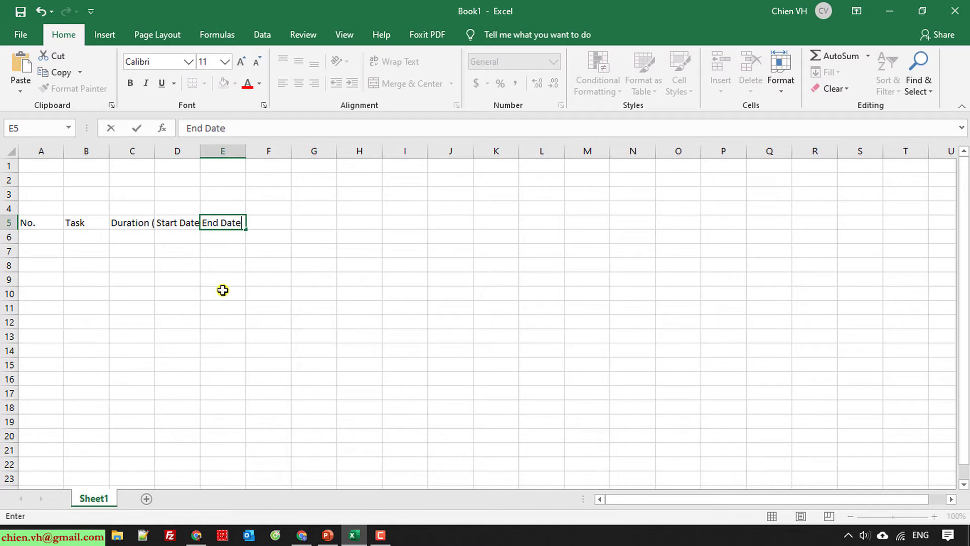
key("Tab")
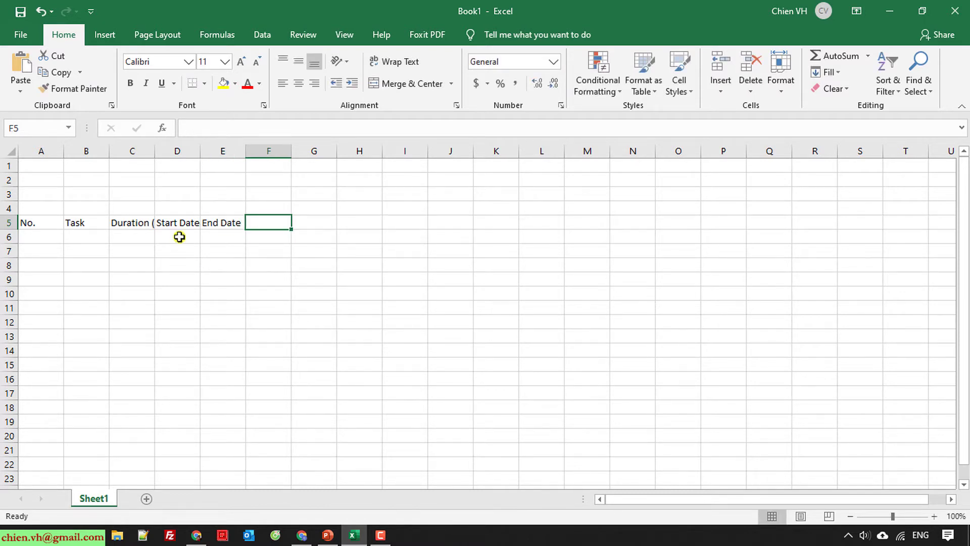
left_click_drag(63, 151, 47, 152)
- Number A6:A15 from 1 to 10 by entering 1 in A6 and filling down
left_click(85, 307)
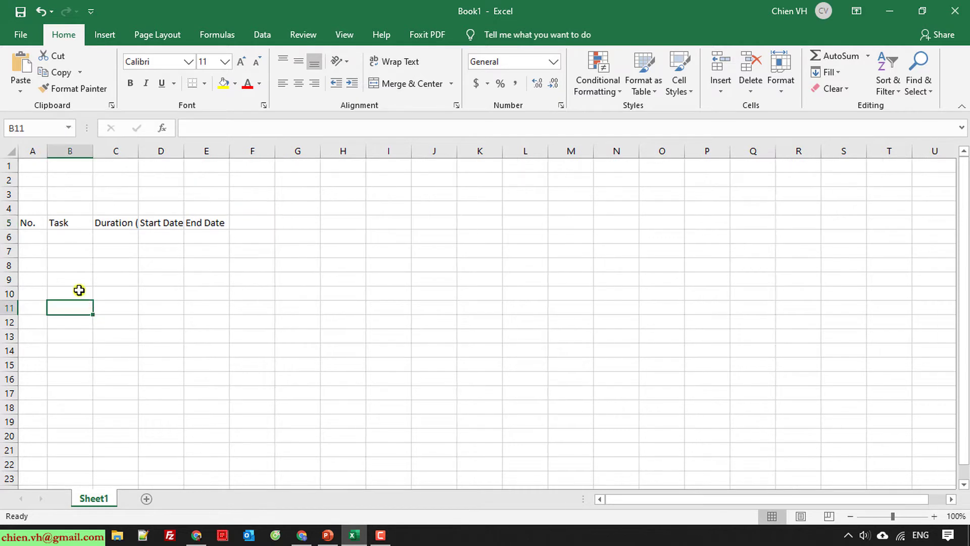
left_click(36, 238)
type("1")
left_click(60, 251)
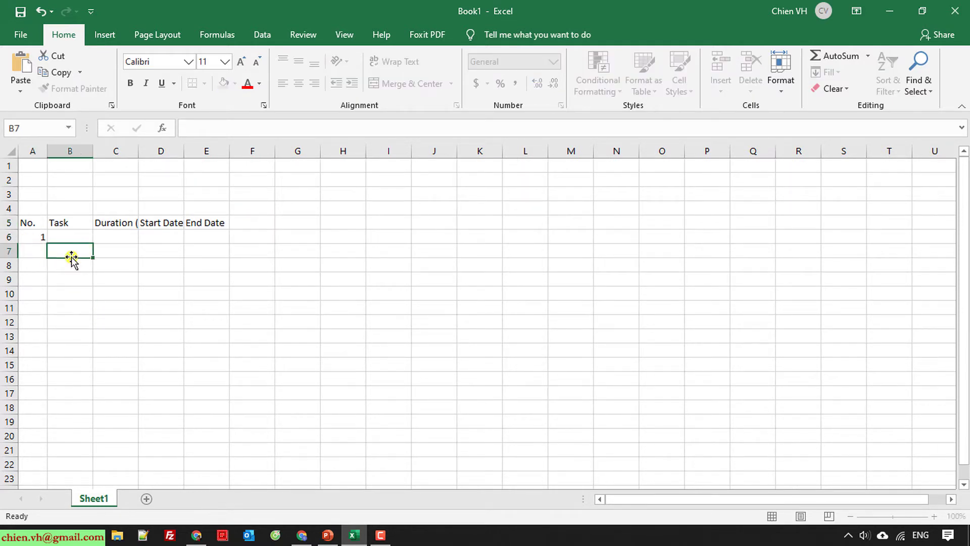
left_click(39, 236)
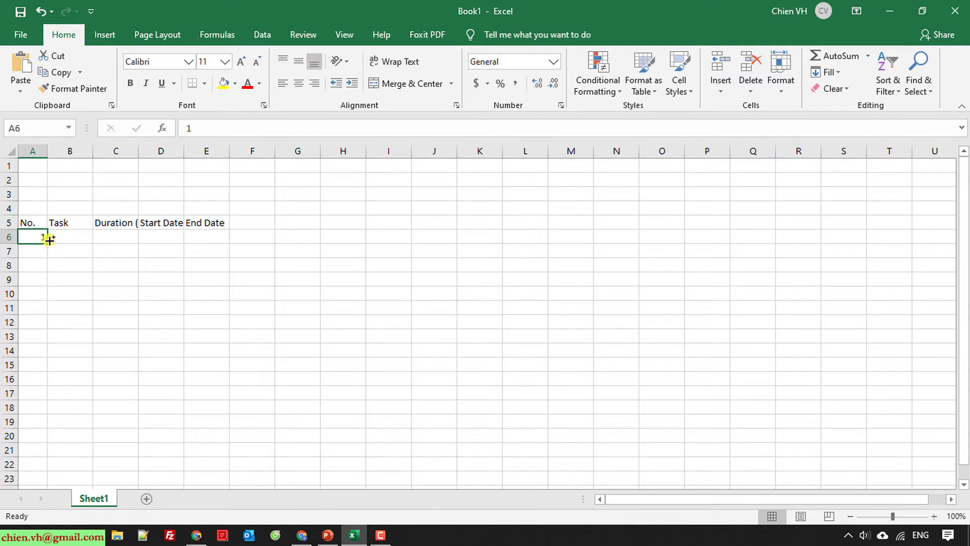
left_click_drag(48, 241, 43, 370)
left_click(56, 379)
left_click(77, 349)
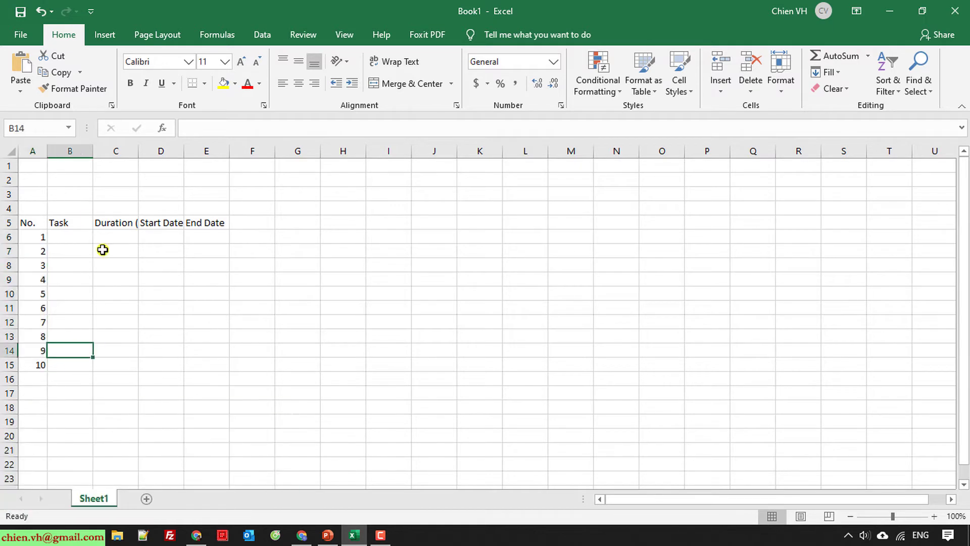
left_click(32, 151)
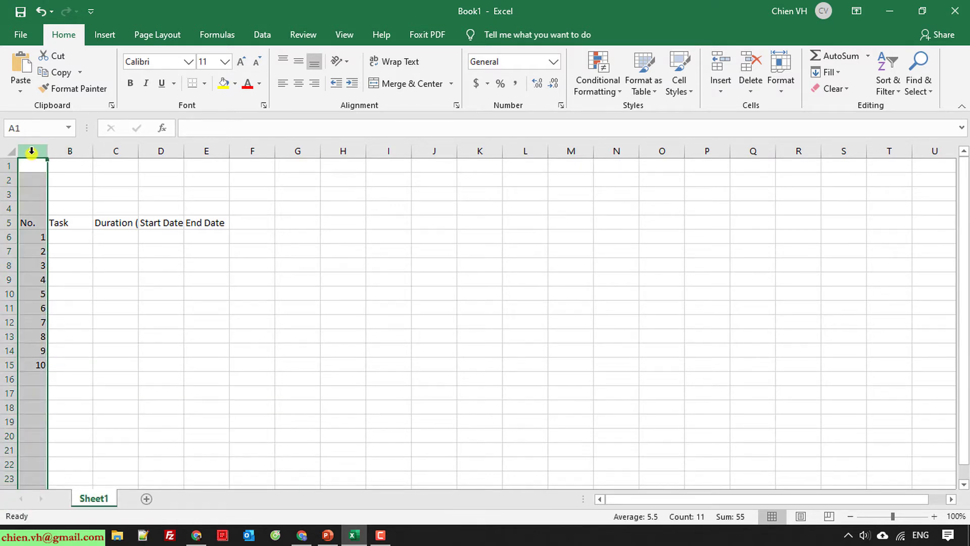
- Centre the numbers in column A, widen it slightly, and autofit column C to Duration (Day)
left_click(298, 84)
left_click(185, 309)
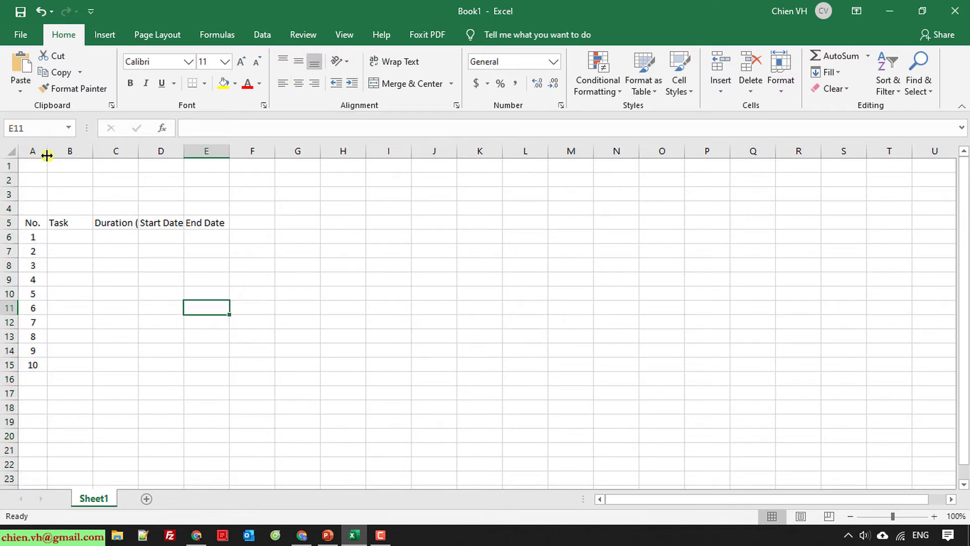
left_click_drag(47, 154, 128, 152)
double_click(174, 151)
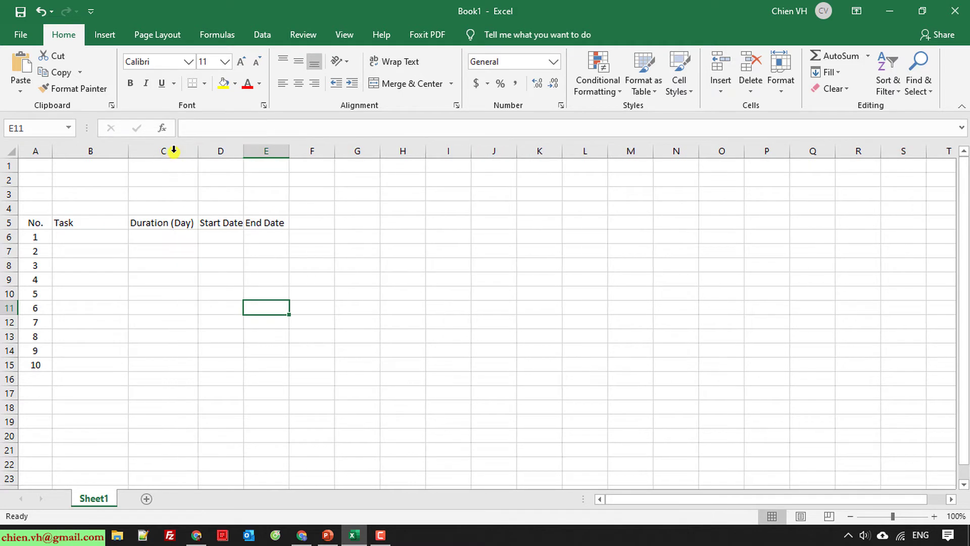
- Enter Task 01 in B6 and fill down to Task 10 in B15
left_click(82, 235)
type("Task 01")
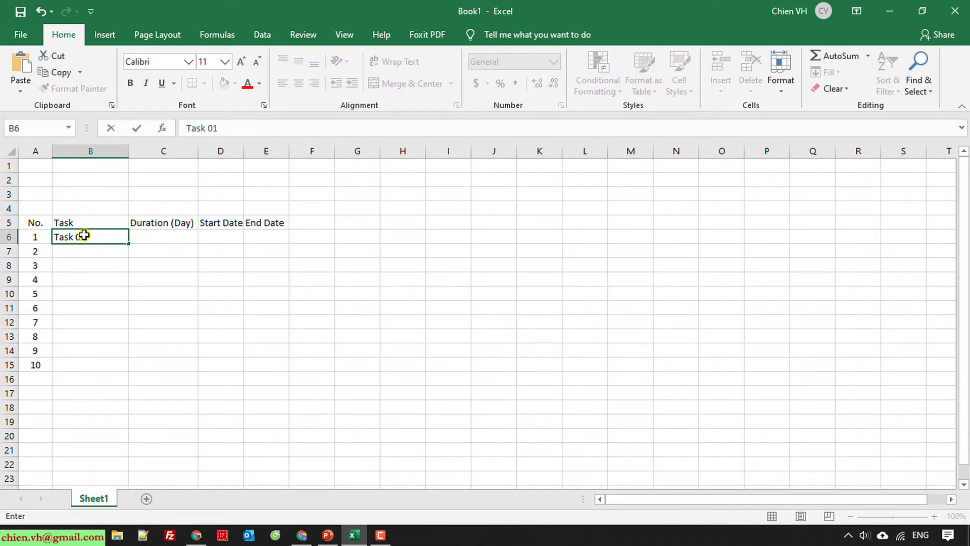
key("Return")
left_click(130, 289)
left_click(108, 237)
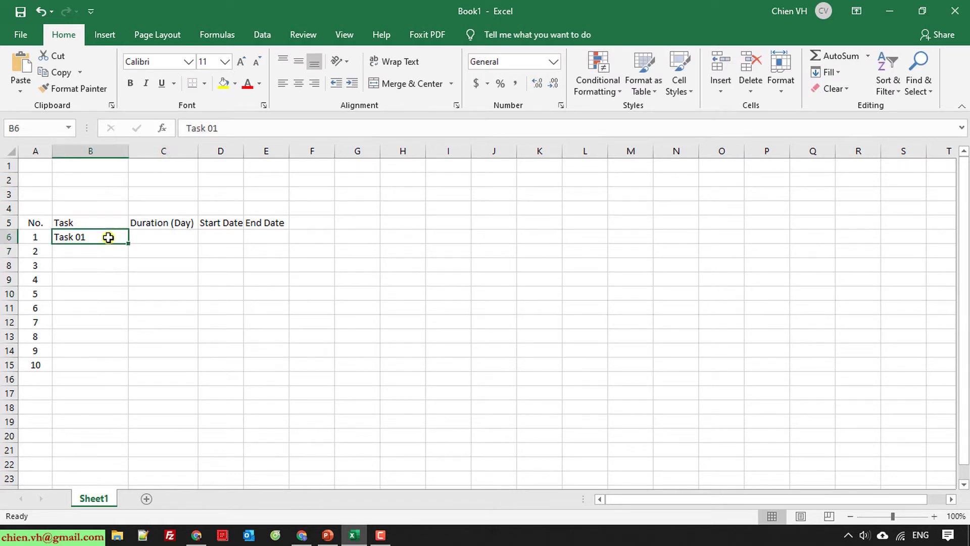
left_click_drag(128, 243, 116, 371)
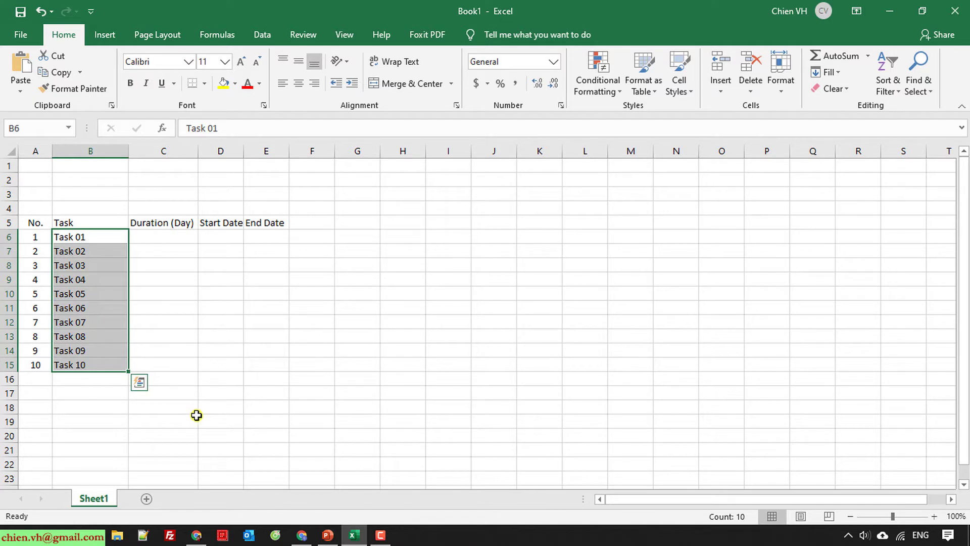
left_click(196, 418)
left_click(164, 242)
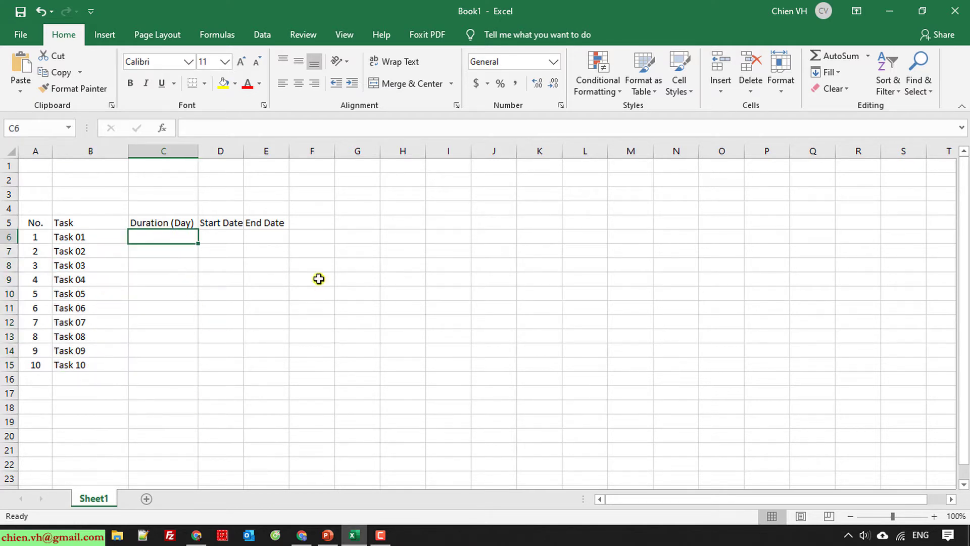
- Enter durations 2, 1, 3, 2 and 1 for Tasks 01–05 in C6:C10
type("2")
key("Return")
type("1")
key("Return")
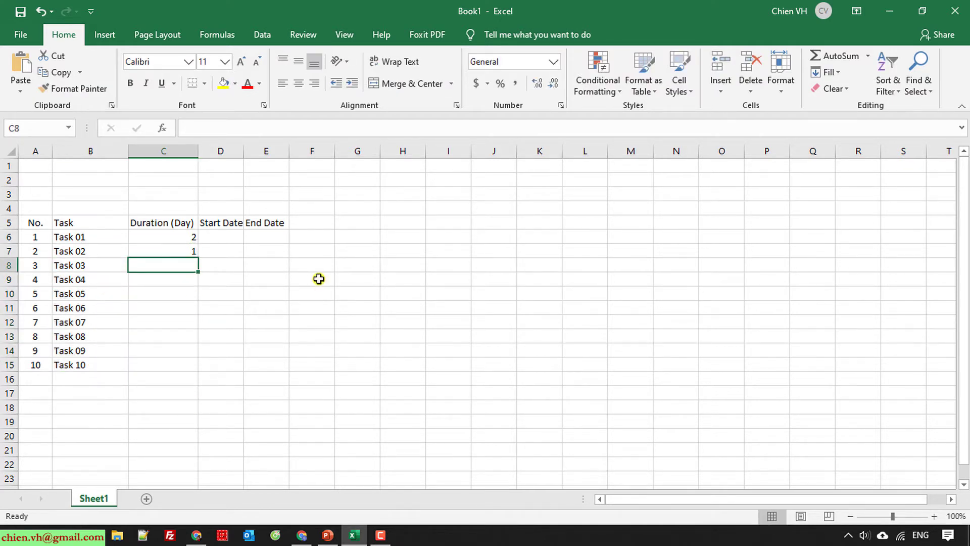
type("4")
key("BackSpace")
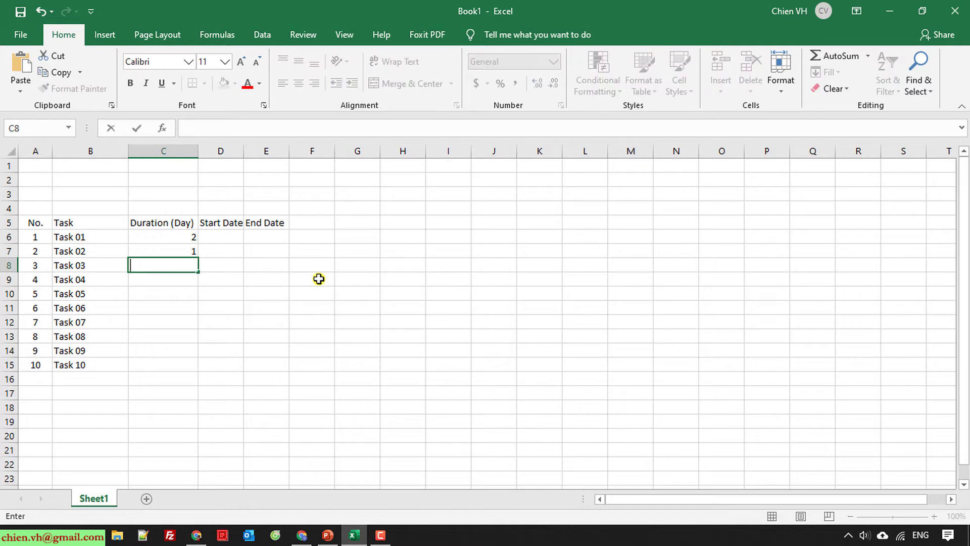
type("3")
key("Return")
type("2")
key("Return")
type("1")
key("Return")
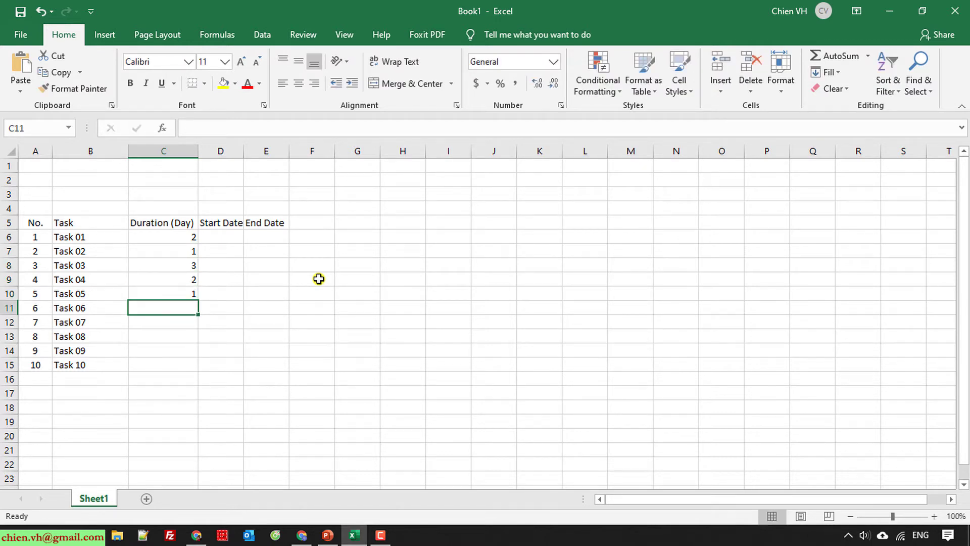
- Enter durations 2, 1, 1, 2 and 1 for Tasks 06–10 in C11:C15
type("2")
key("Return")
type("1")
key("Return")
type("1")
key("Return")
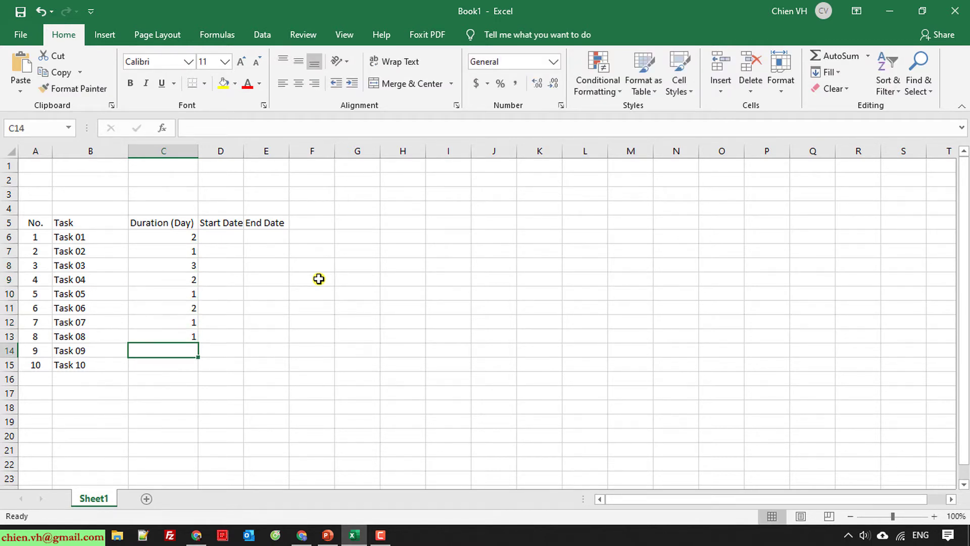
type("2")
key("Return")
type("1")
key("Return")
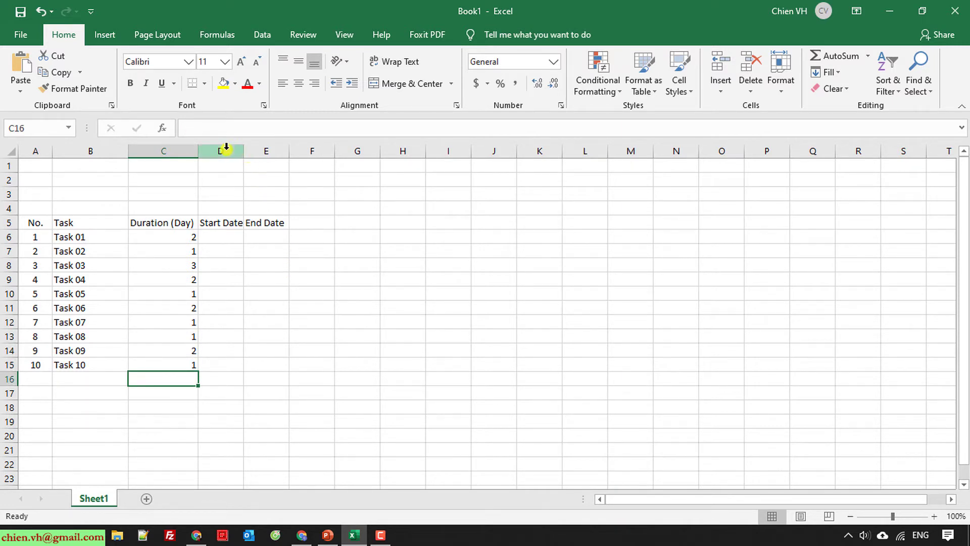
left_click_drag(225, 151, 260, 152)
- Widen columns D and E and enter 1-May-2020 as Task 01's start date in D6
left_click(420, 274)
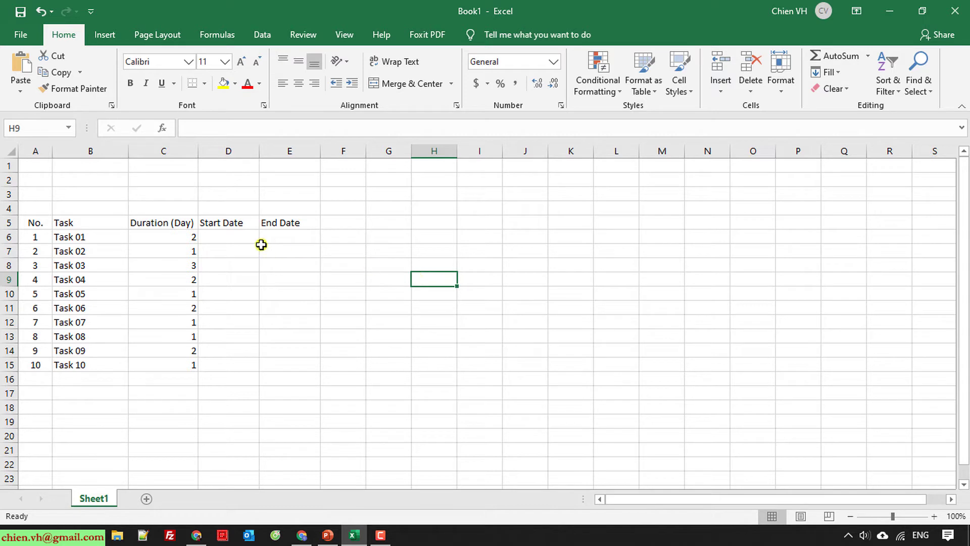
left_click(225, 237)
type("1-May")
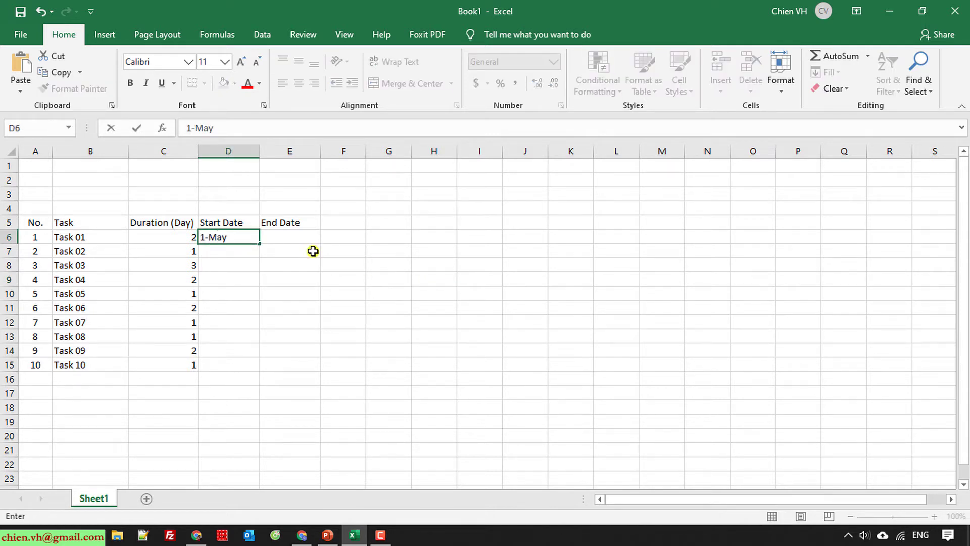
type("-2020")
key("Return")
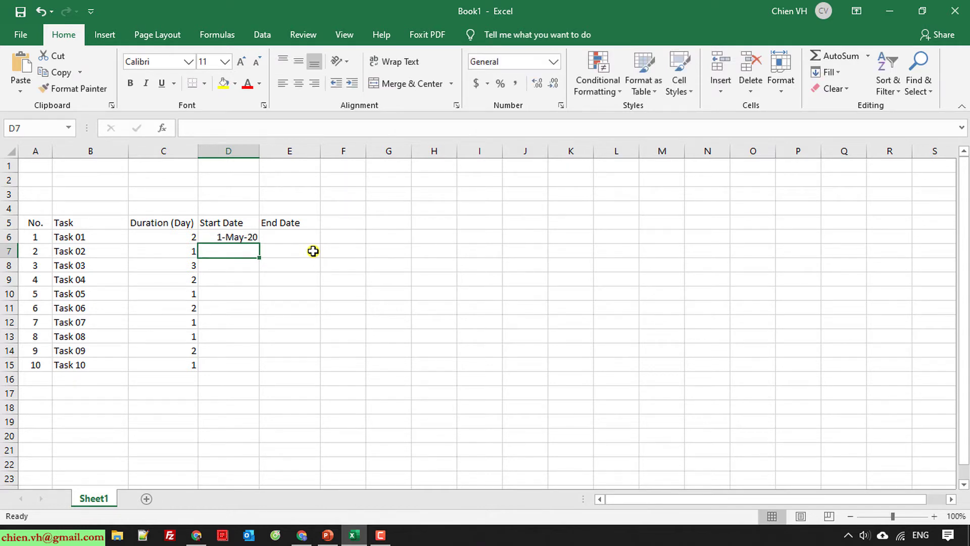
- Compute Task 01's end date in E6 with =D6+C6, giving 3-May-20
left_click(303, 238)
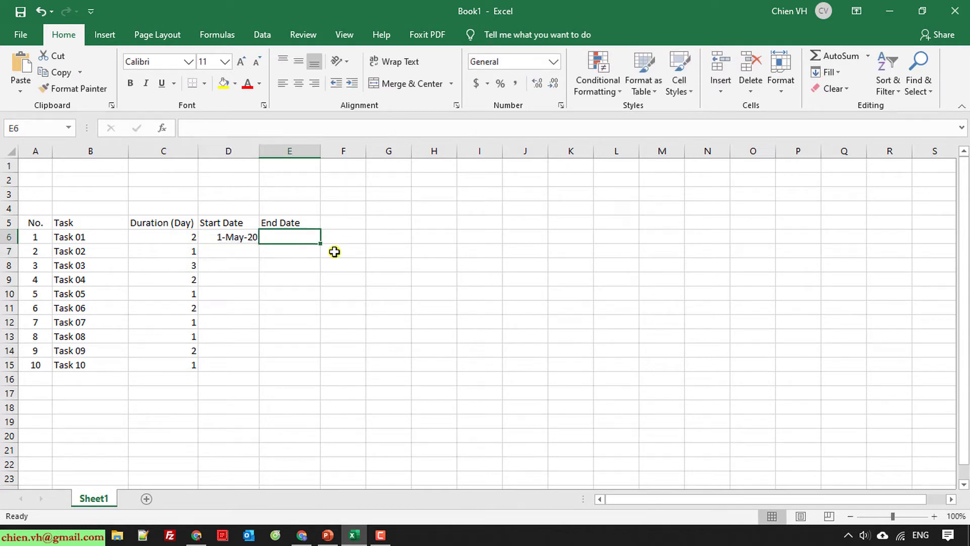
type("=")
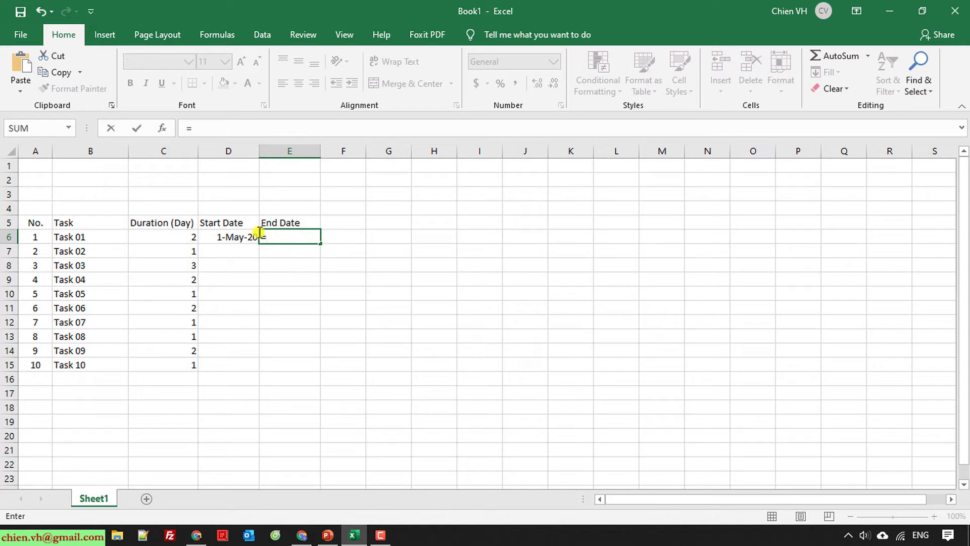
left_click(242, 235)
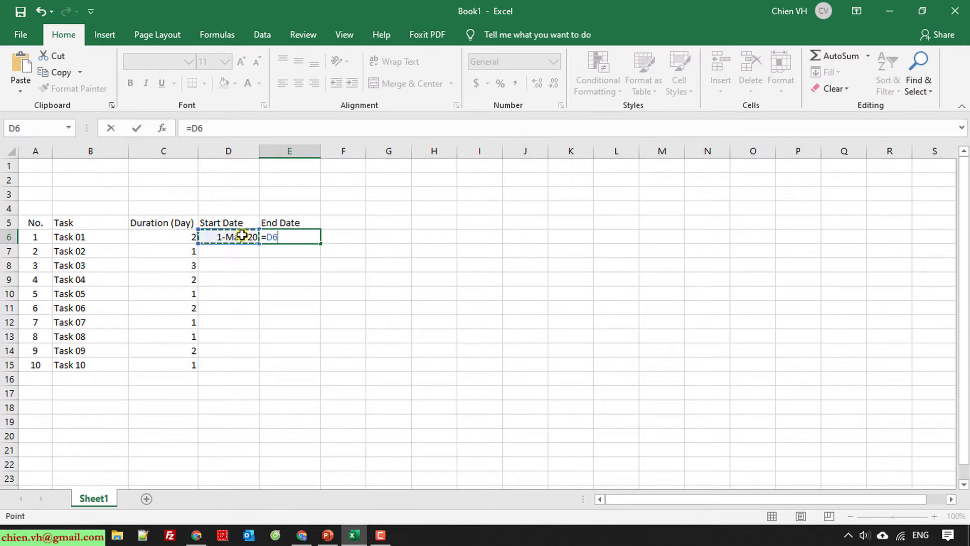
type("+")
left_click(172, 235)
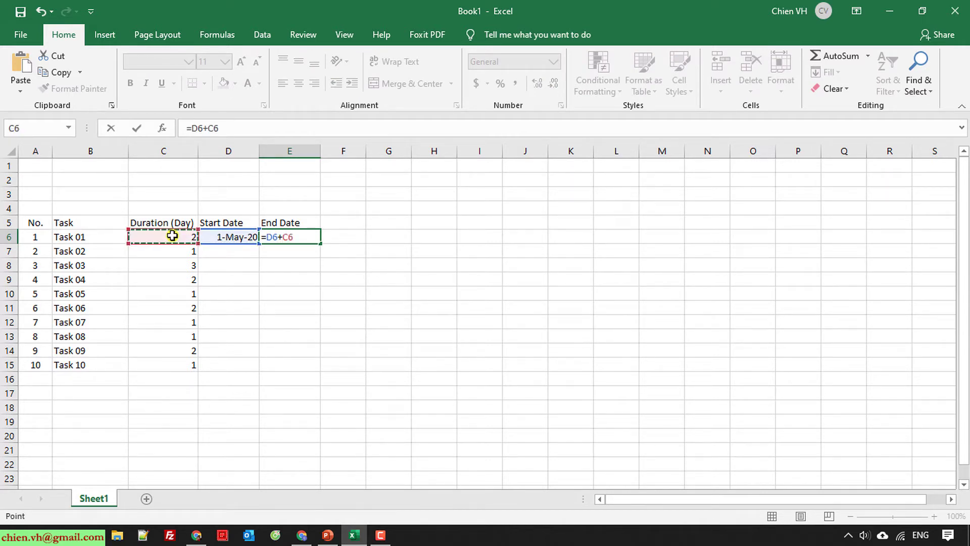
key("Return")
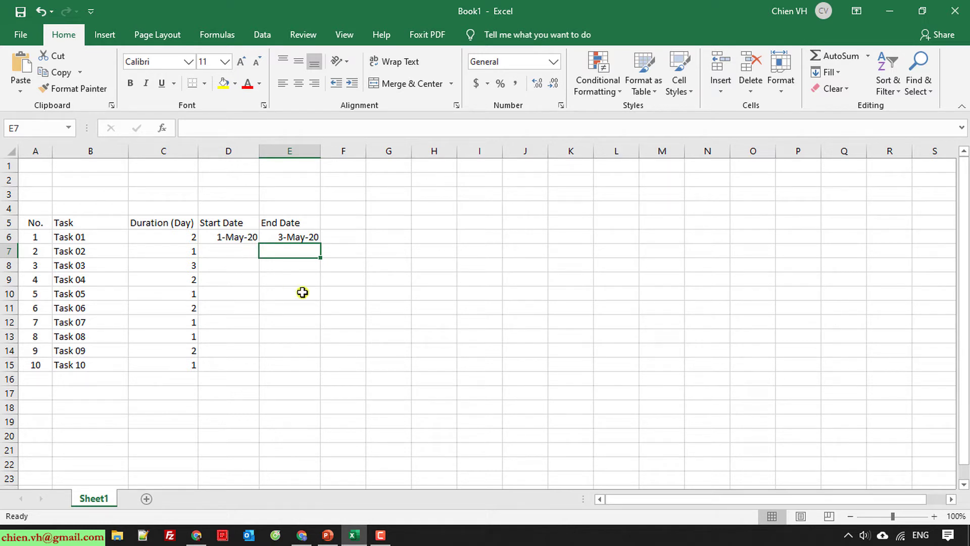
left_click(303, 288)
left_click(294, 238)
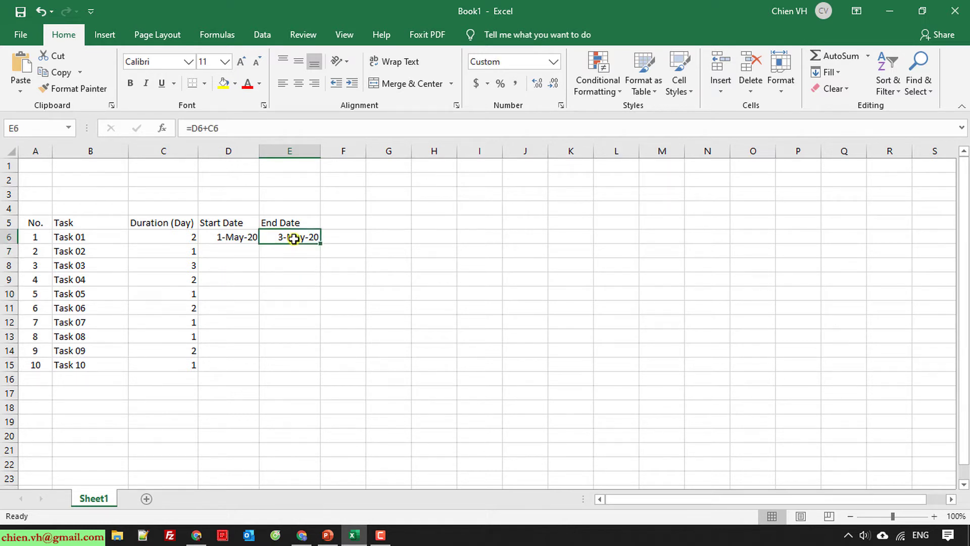
left_click(248, 251)
left_click(294, 239)
left_click(239, 251)
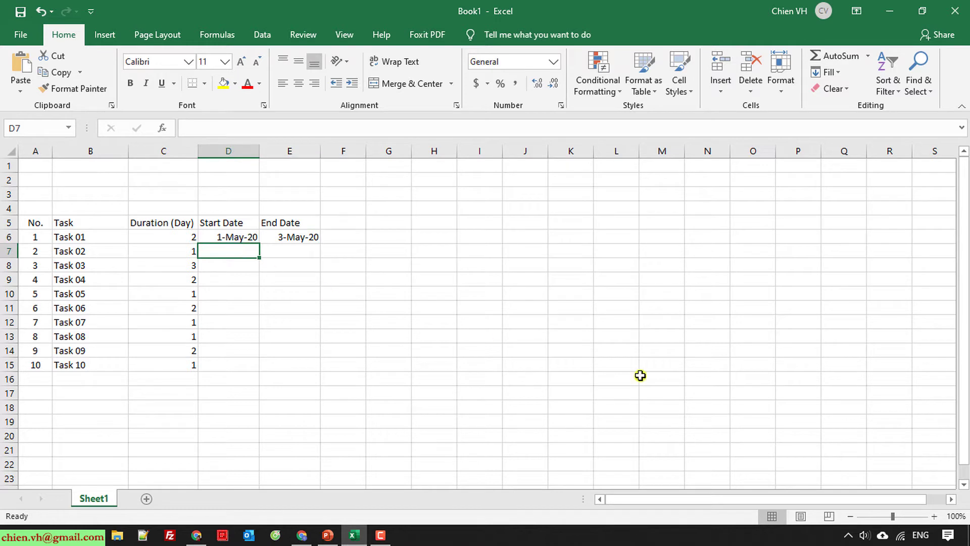
- Base Task 02's start date in D7 on Task 01's end date with =E6+1
type("=")
left_click(306, 239)
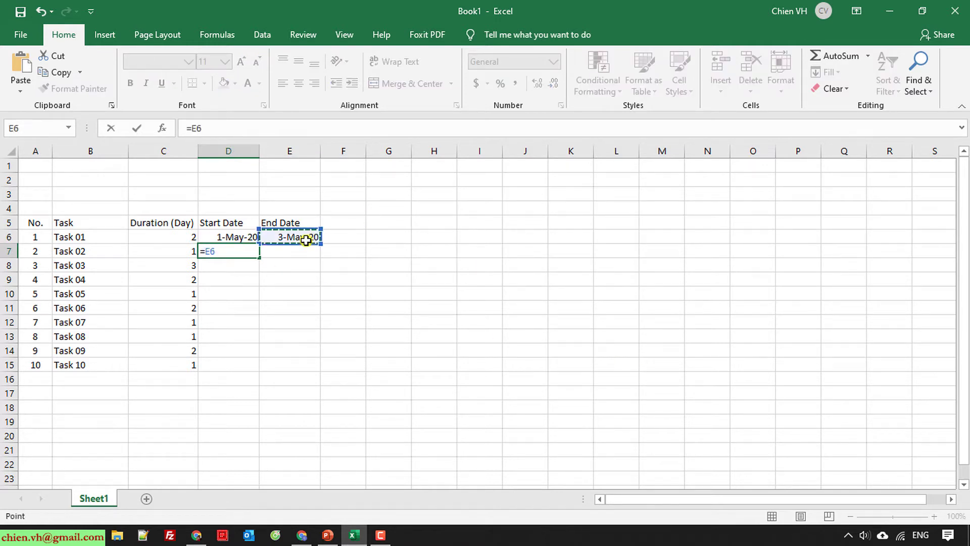
type("+1")
key("Return")
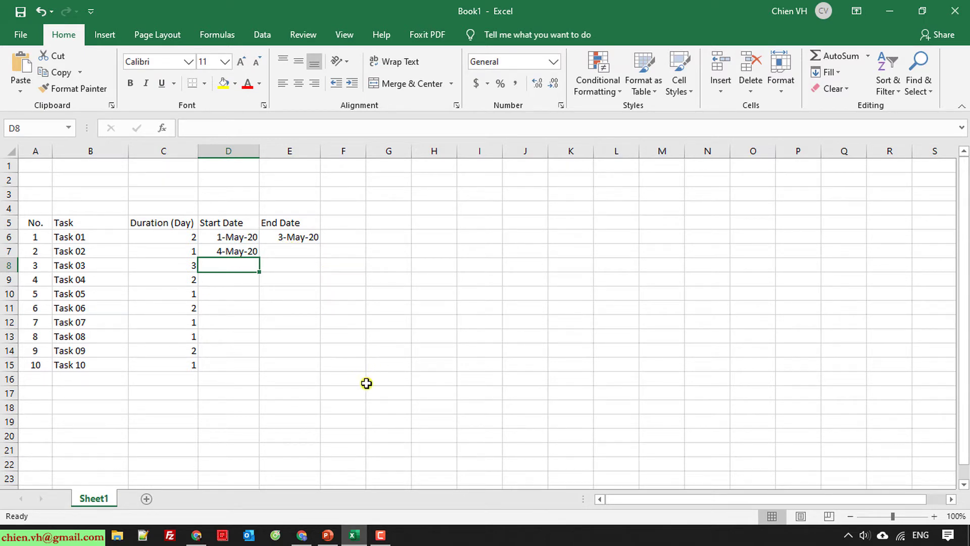
- Fill the end date formula from E6 down to E15
left_click(300, 238)
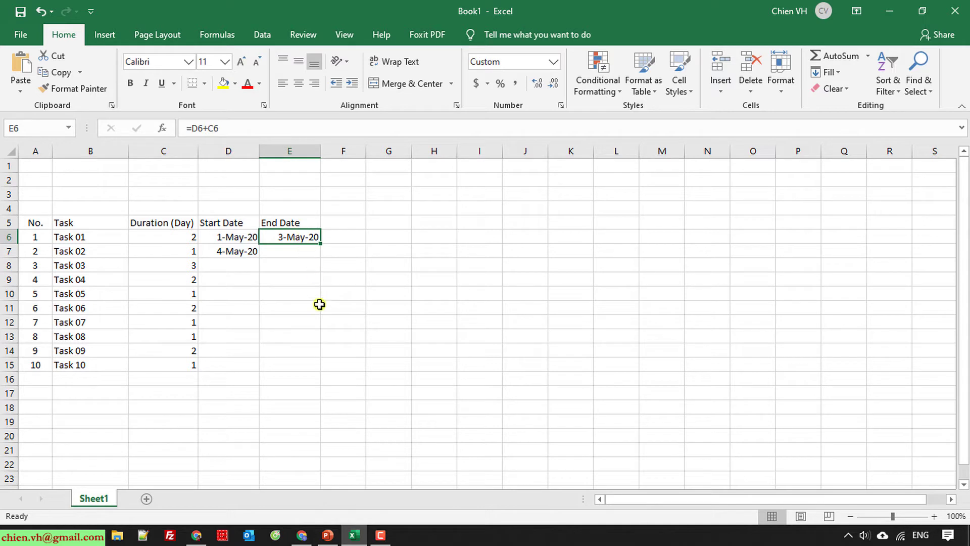
left_click(377, 319)
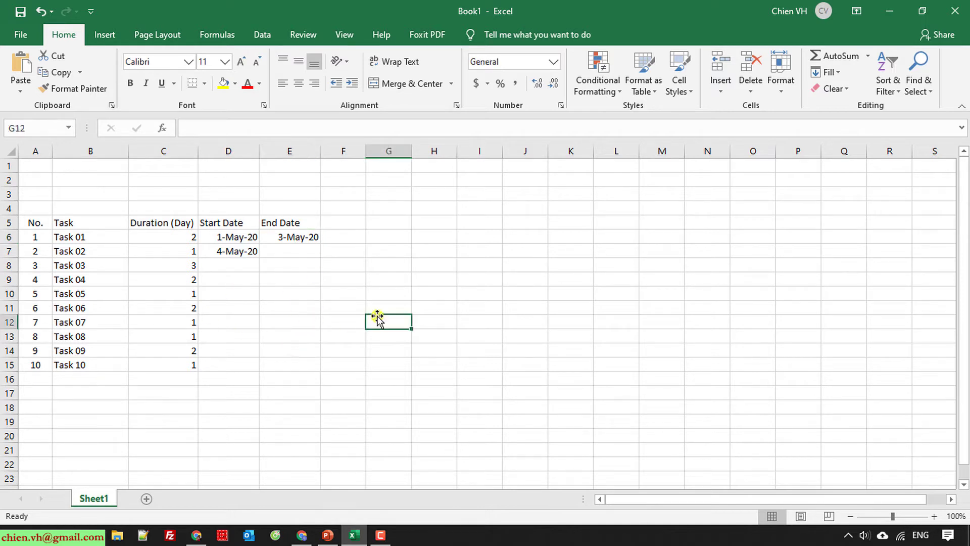
left_click(300, 238)
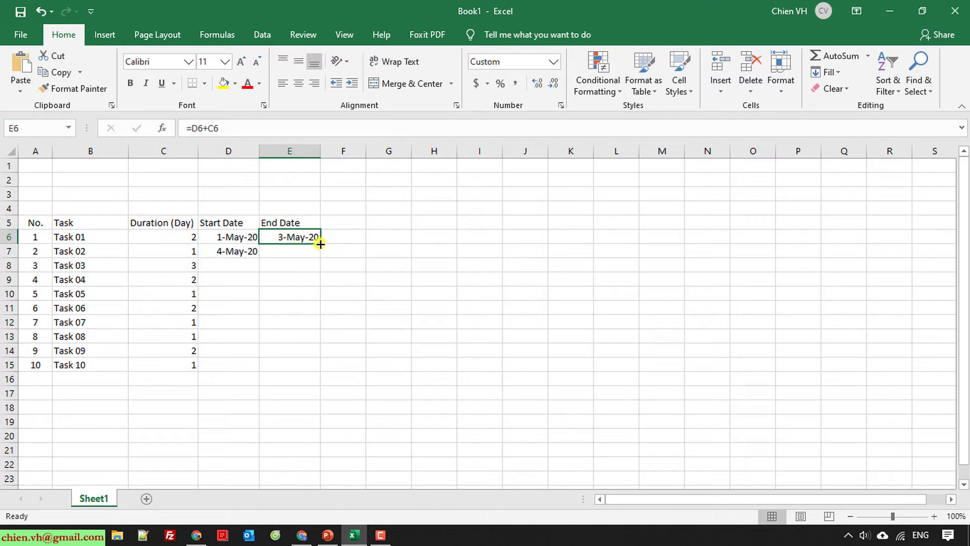
left_click_drag(320, 243, 317, 367)
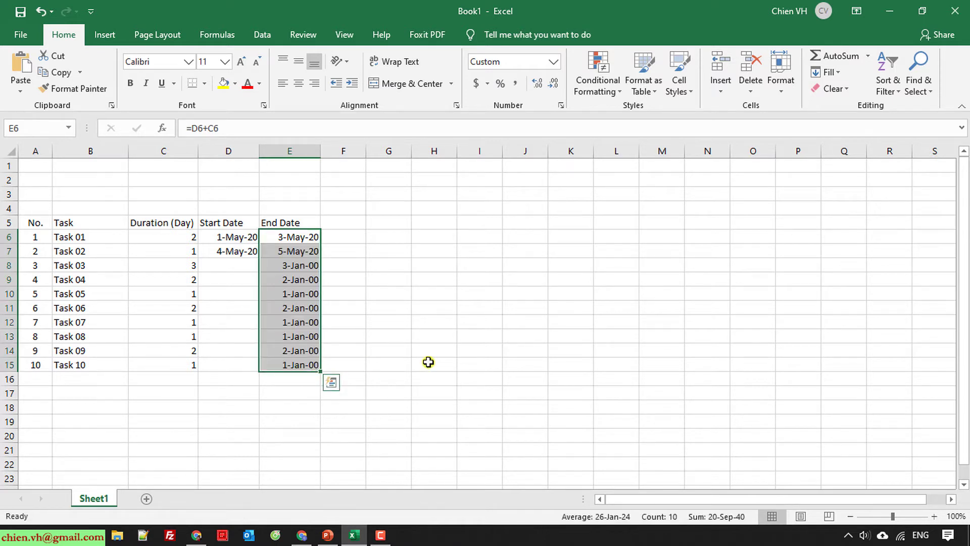
left_click(419, 352)
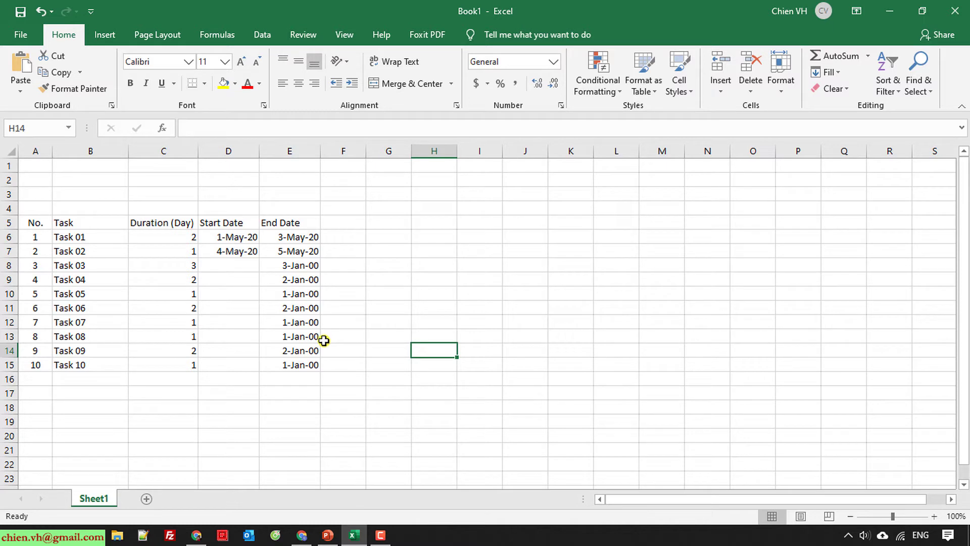
- Fill D7's start date formula down to D15 and review the date formulas
left_click(237, 253)
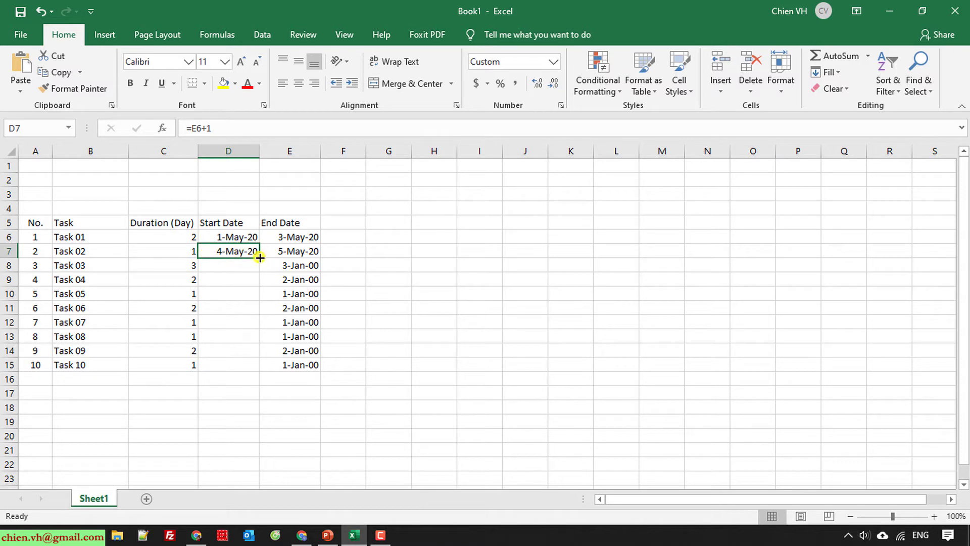
left_click_drag(259, 258, 260, 370)
left_click(439, 346)
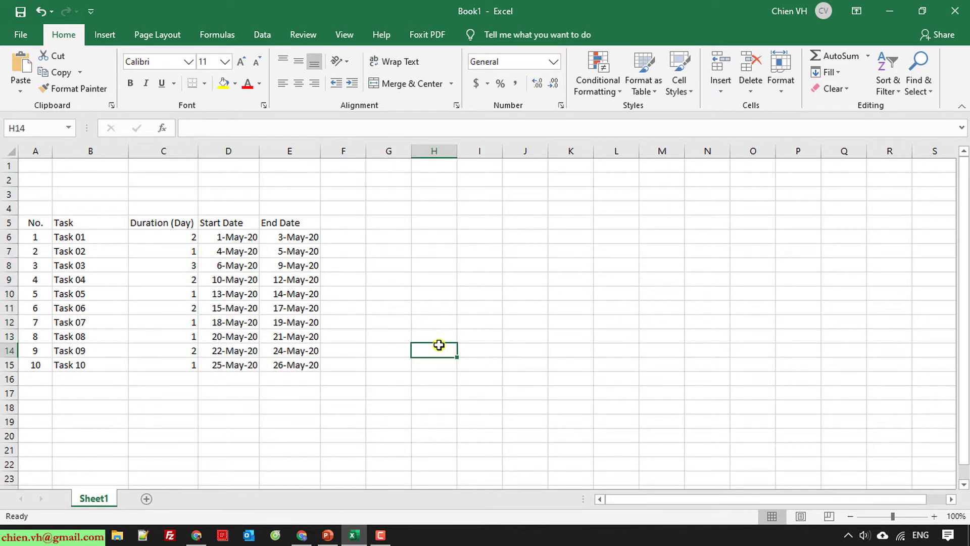
left_click(296, 235)
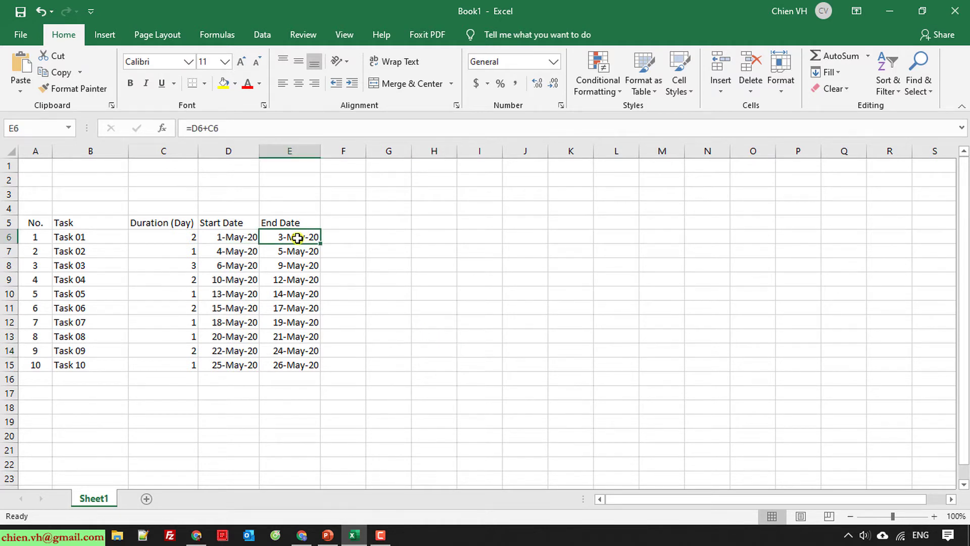
left_click(241, 249)
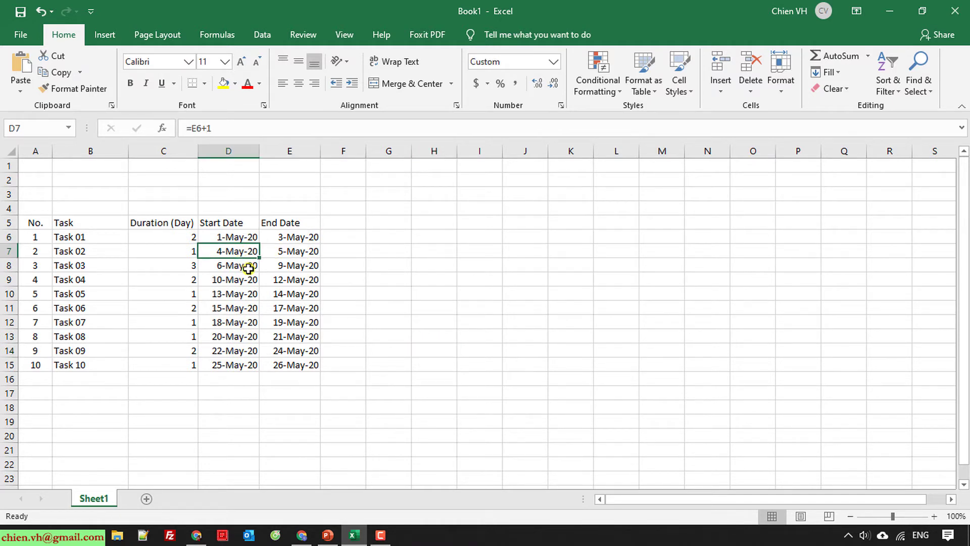
left_click(443, 345)
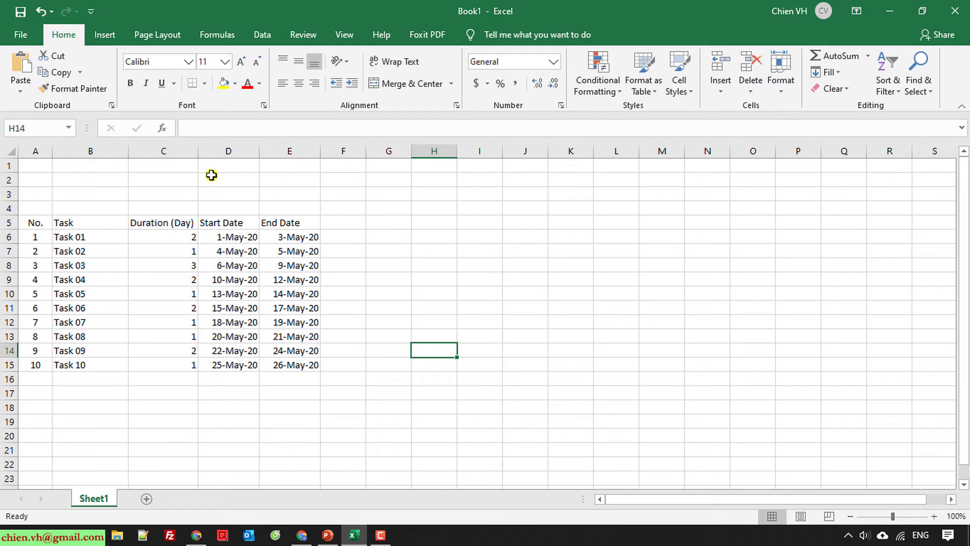
- Enter Project Name and Project Duration headers in B1 and C1
left_click(83, 168)
type("Pro")
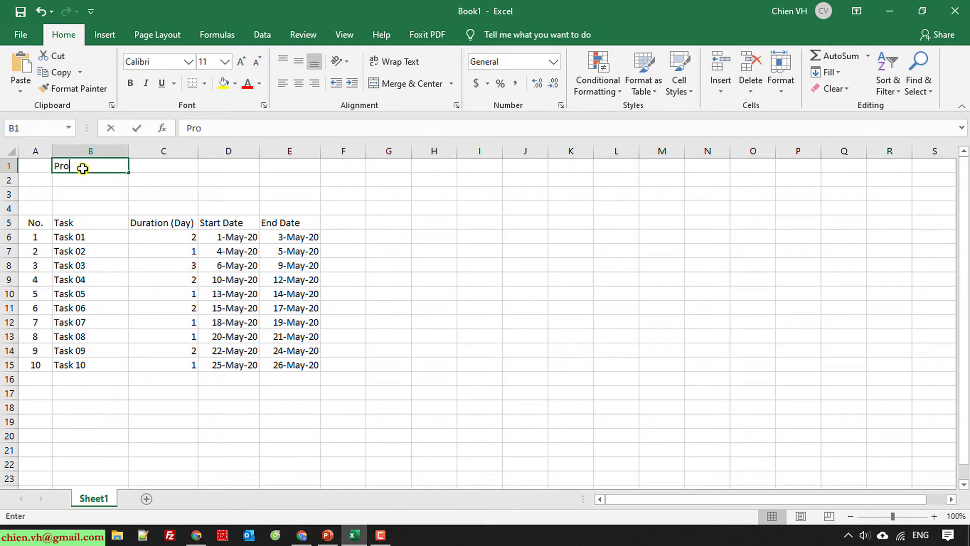
type("ject name")
key("BackSpace")
key("BackSpace")
key("BackSpace")
key("BackSpace")
key("BackSpace")
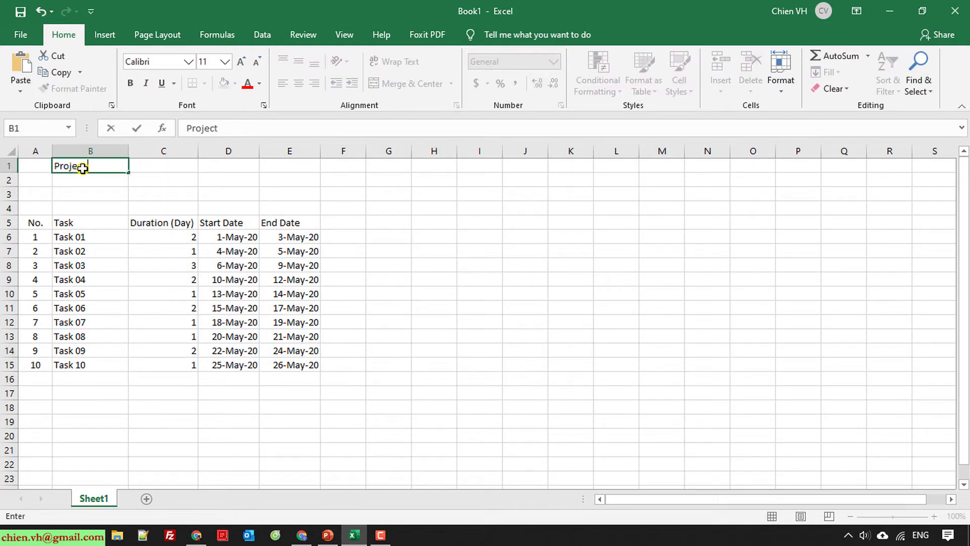
type("Name")
key("Tab")
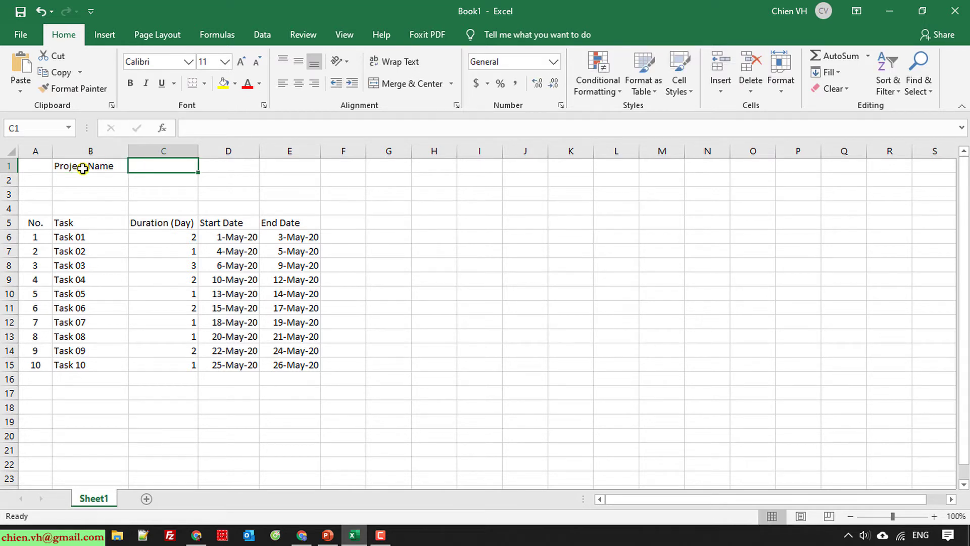
type("Project Durati")
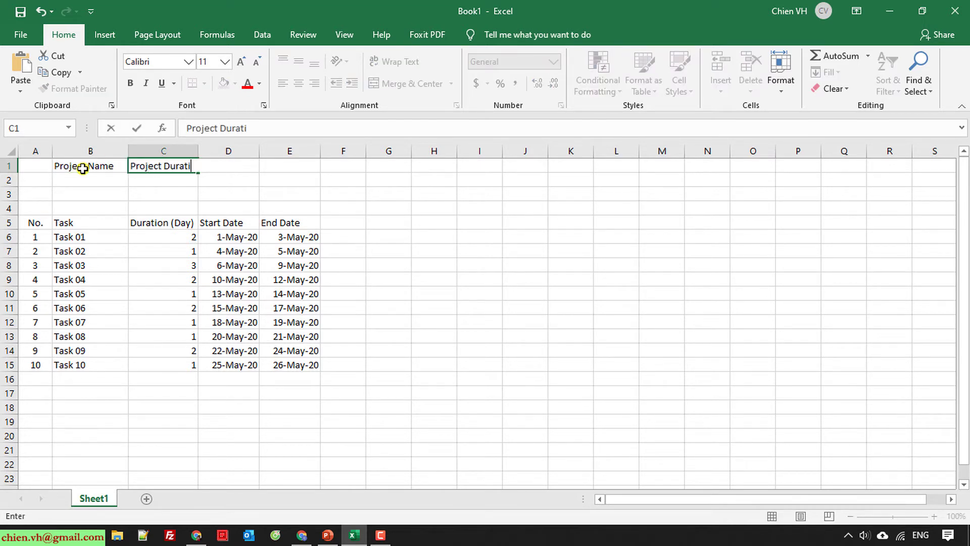
type("on")
key("Tab")
- Rename C1 to Duration (Day) and add Project Start and Project End headers in D1:E1
left_click(167, 167)
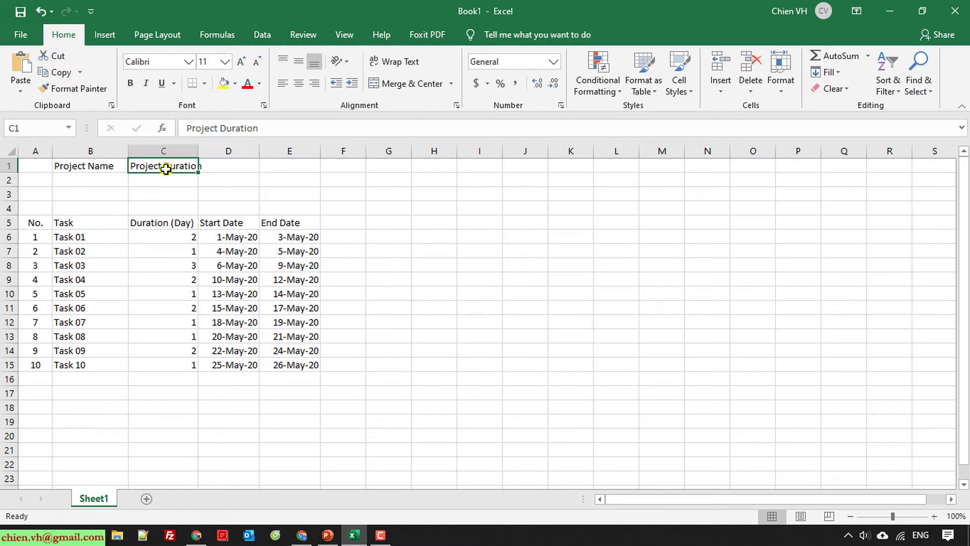
type("Duration (Day")
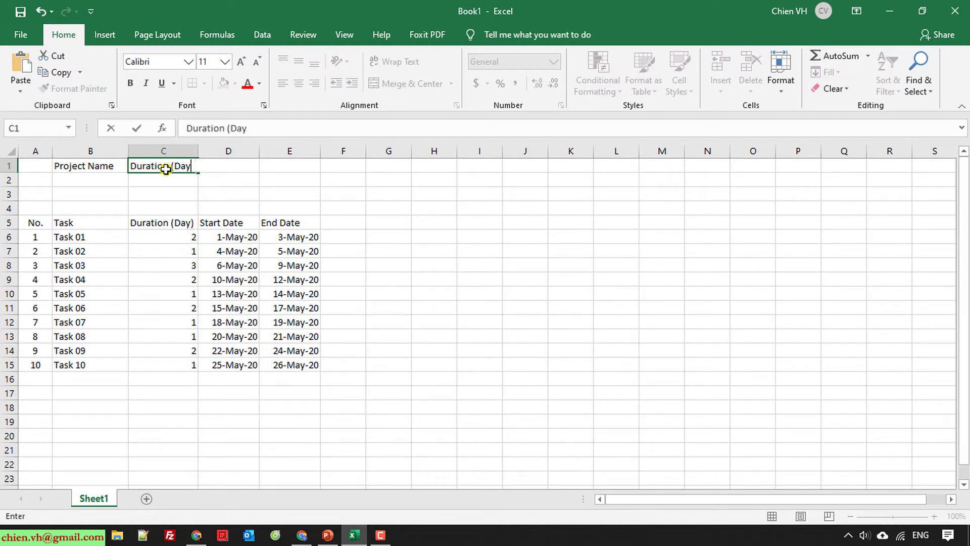
type("s)")
key("Tab")
type("Proj")
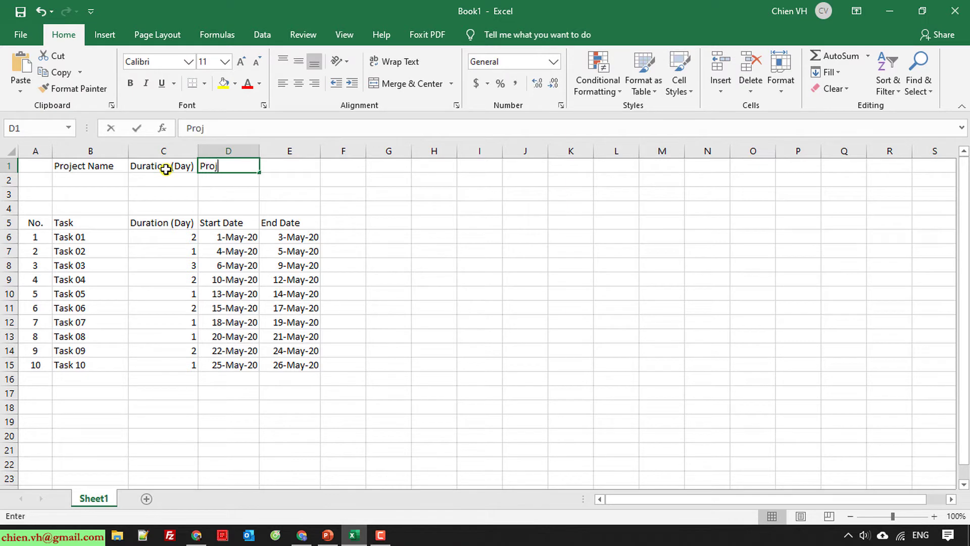
type("ect Start")
key("Tab")
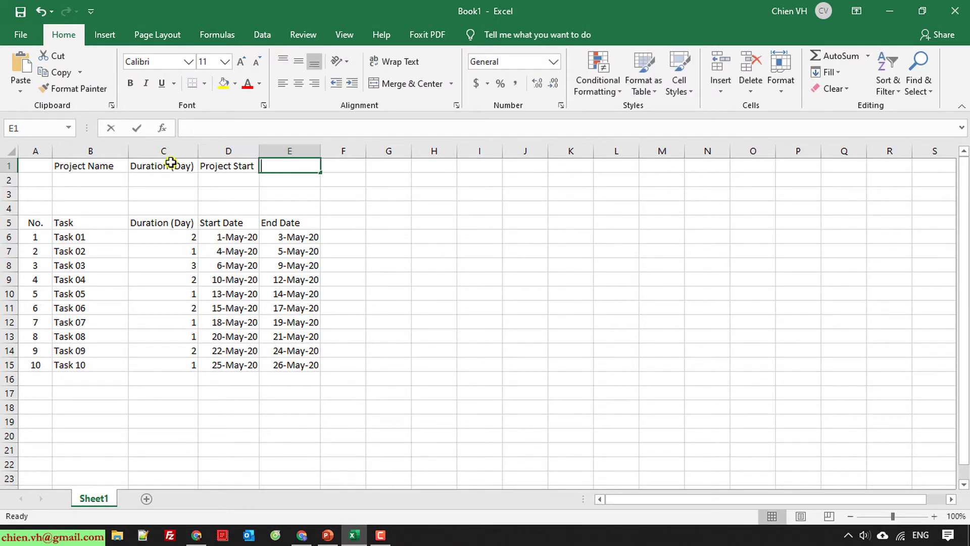
type("Project End")
key("Return")
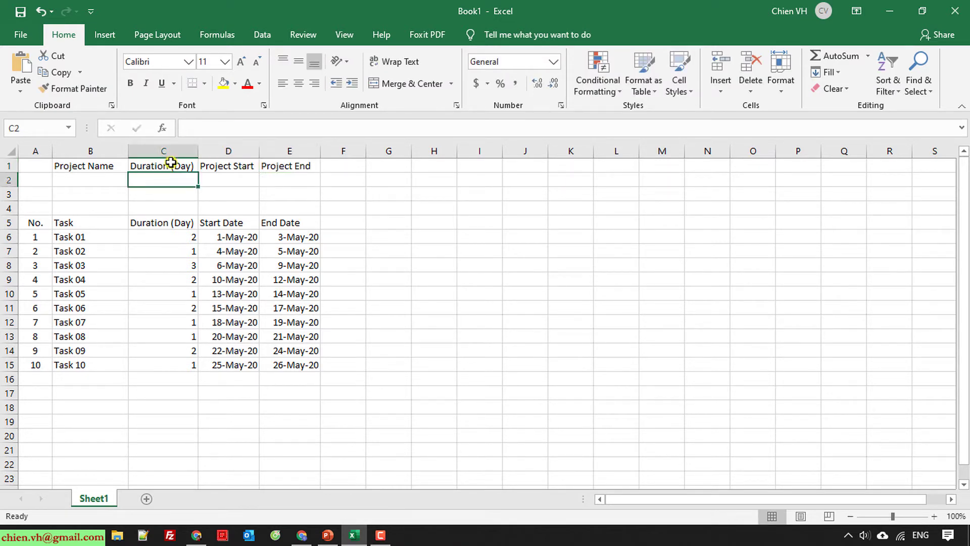
- Enter the project name Website ABC in B2
left_click(81, 180)
type("W")
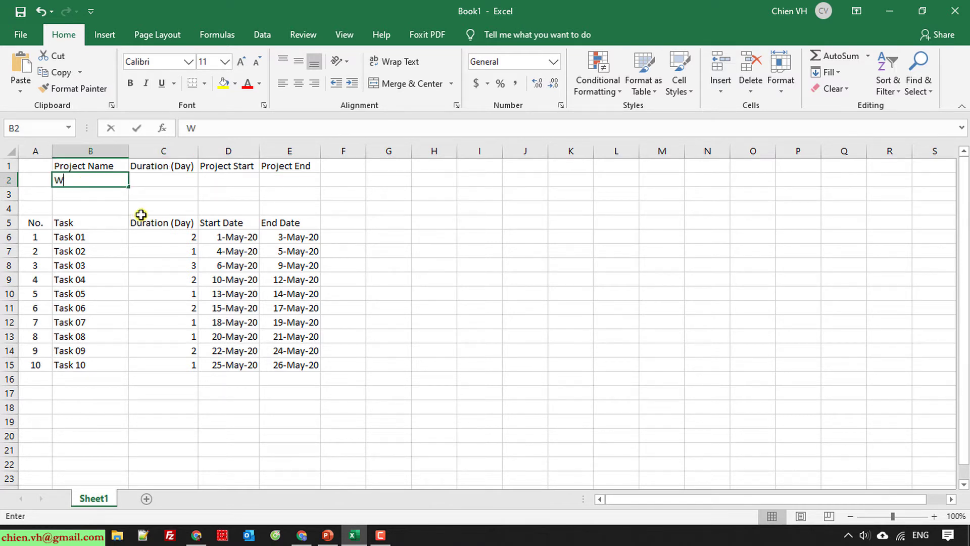
type("ebsite ")
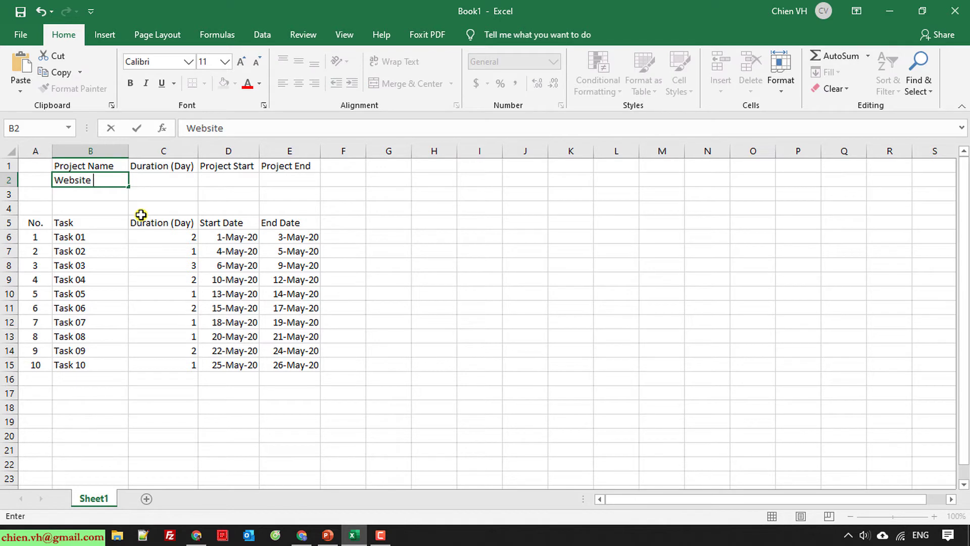
type("ABC")
key("Tab")
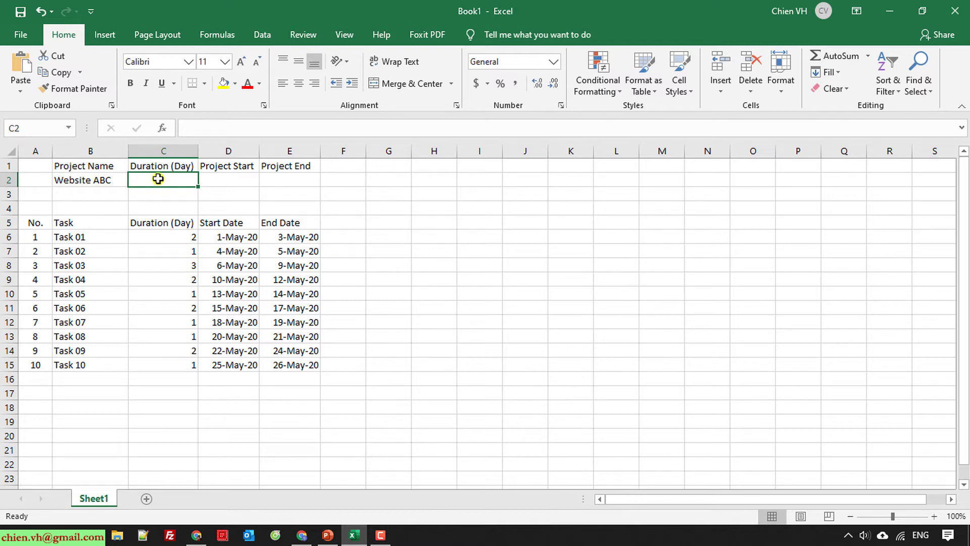
- Set Project Start in D2 to the earliest task start with =MIN(D6:D15)
left_click(235, 180)
left_click(299, 180)
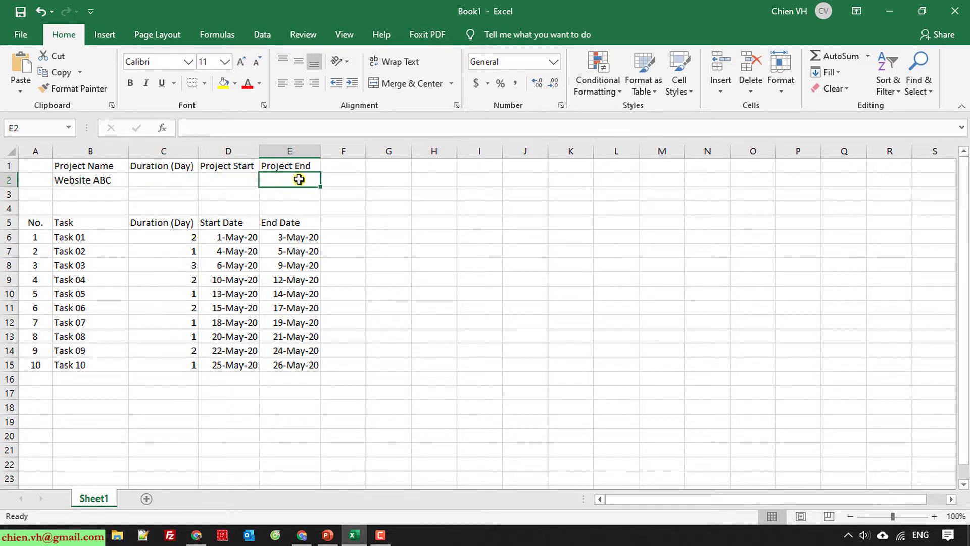
left_click(241, 179)
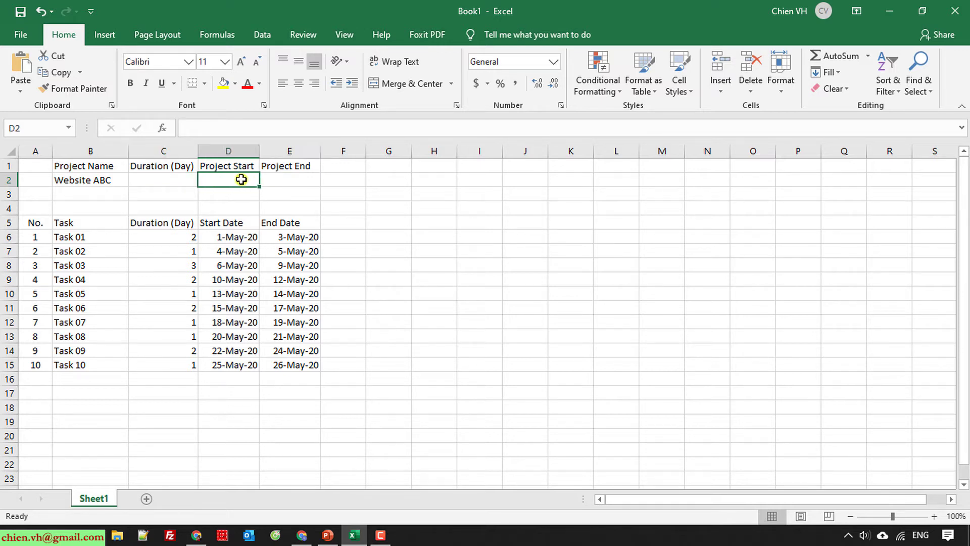
type("=MIN")
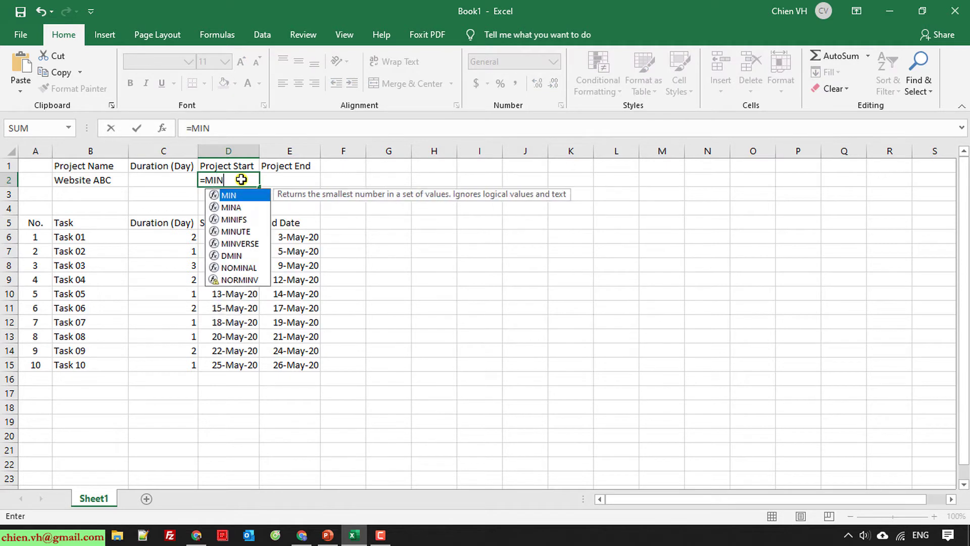
type("(")
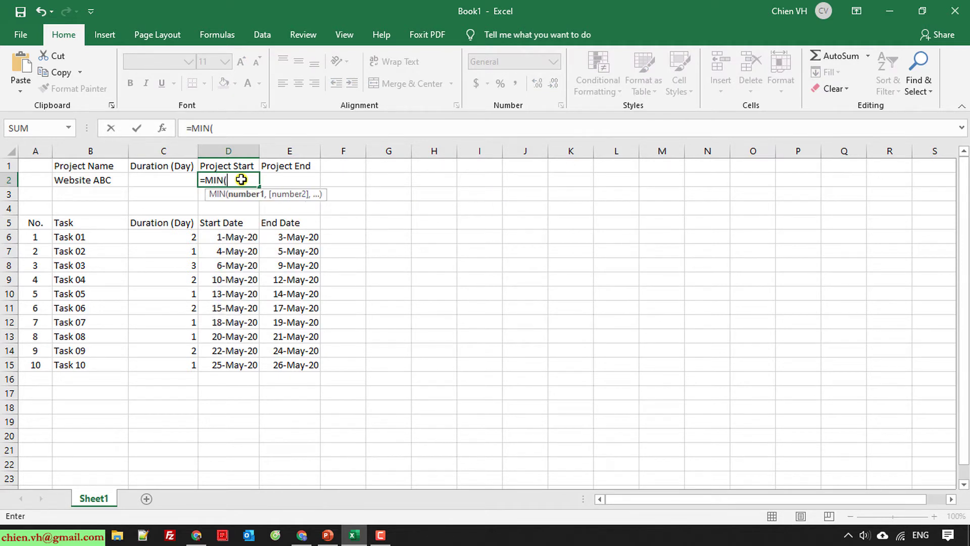
left_click(225, 236)
left_click(236, 364, "shift")
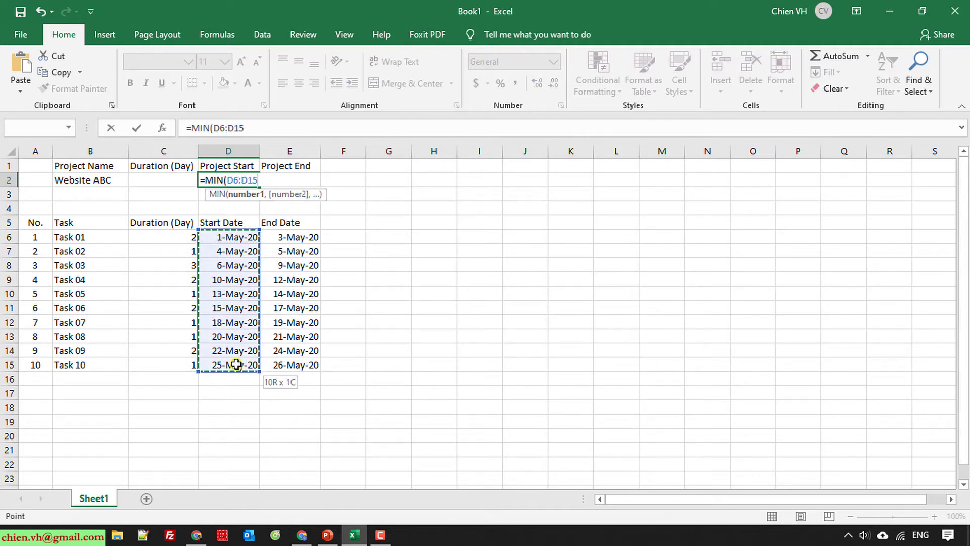
type(")")
key("Return")
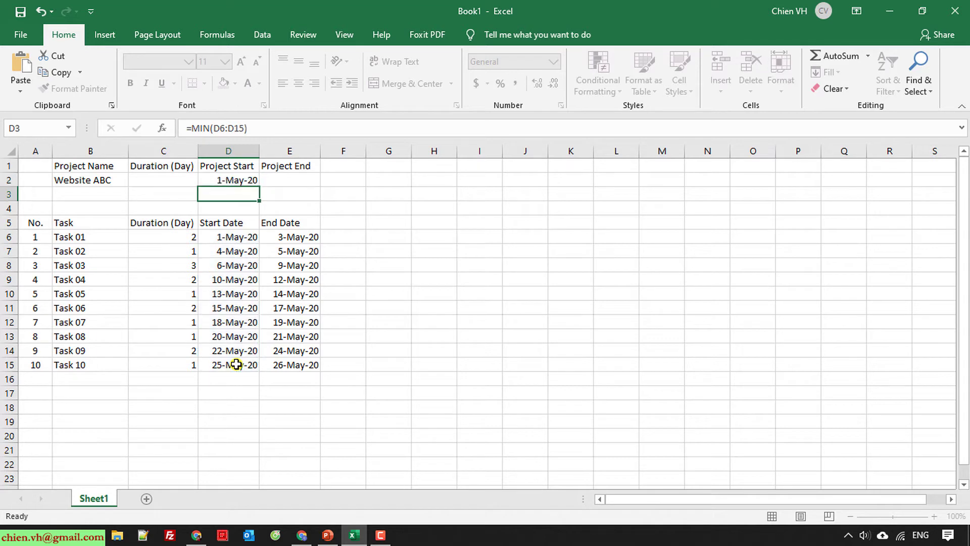
- Set Project End in E2 to the latest task end with =MAX(E6:E15)
left_click(306, 179)
type("=MAX(")
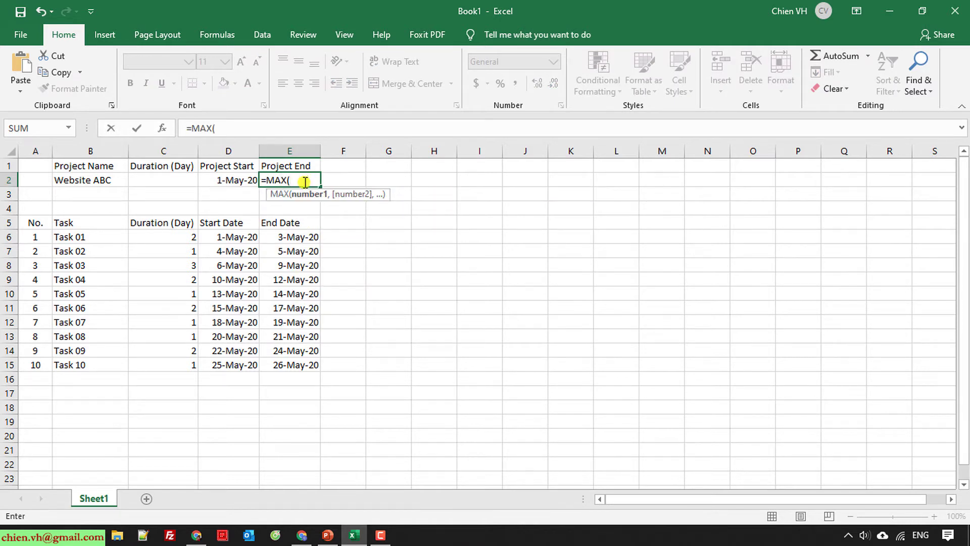
left_click(279, 235)
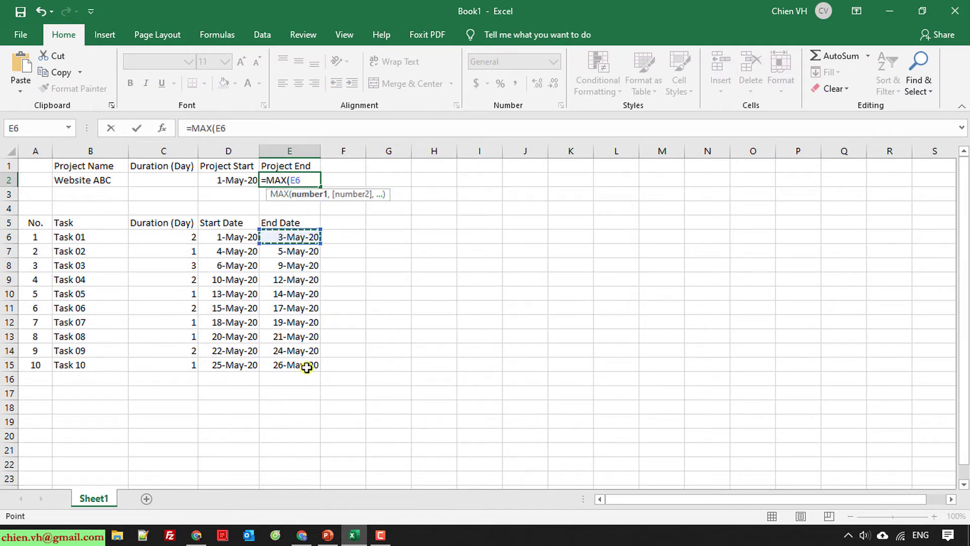
left_click_drag(307, 367, 305, 365)
type(")")
key("Return")
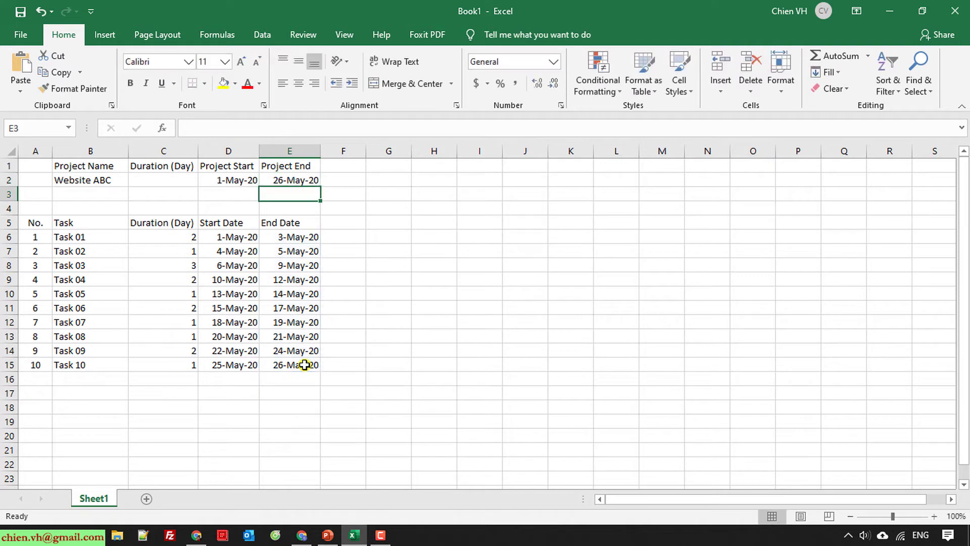
- Calculate the project duration in C2 as =E2-D2, showing 25 days
left_click(178, 180)
type("=")
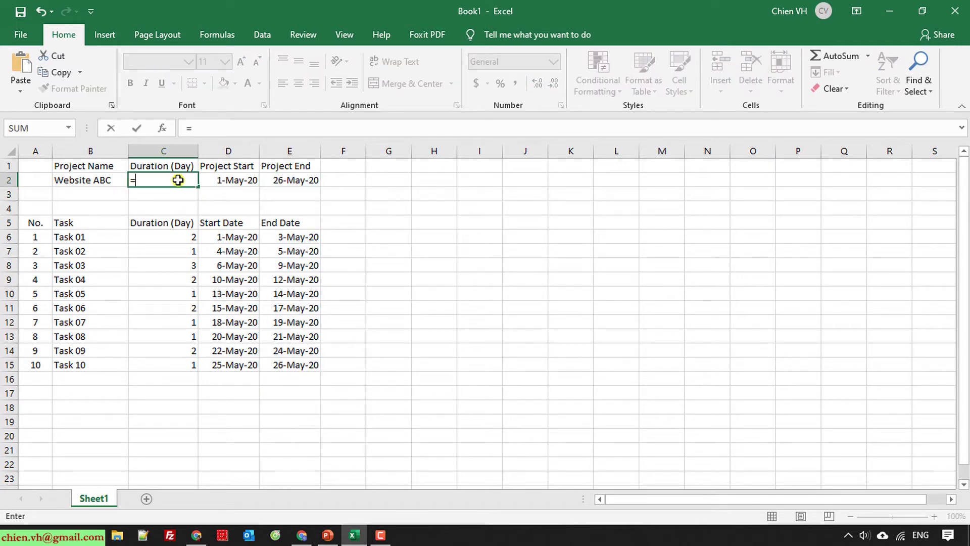
left_click(298, 180)
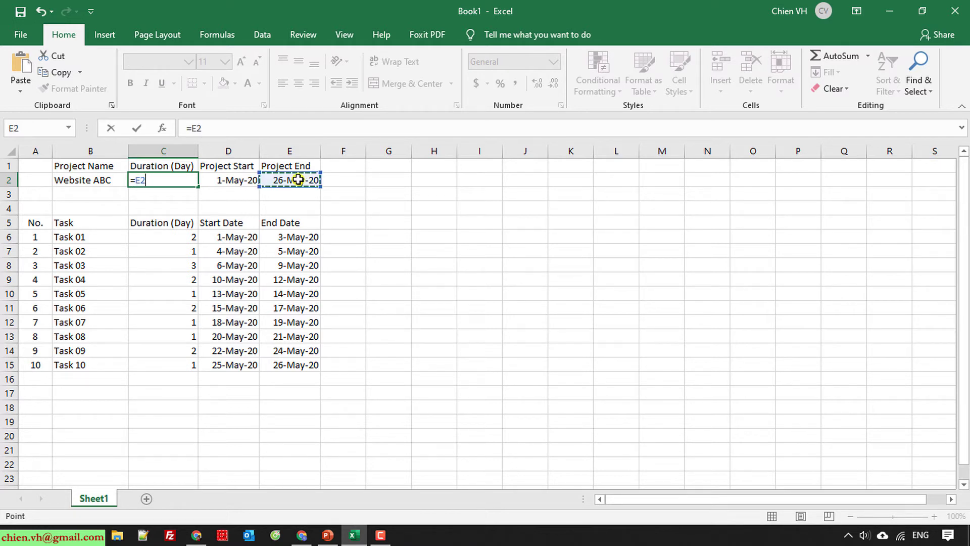
type("-")
left_click(240, 180)
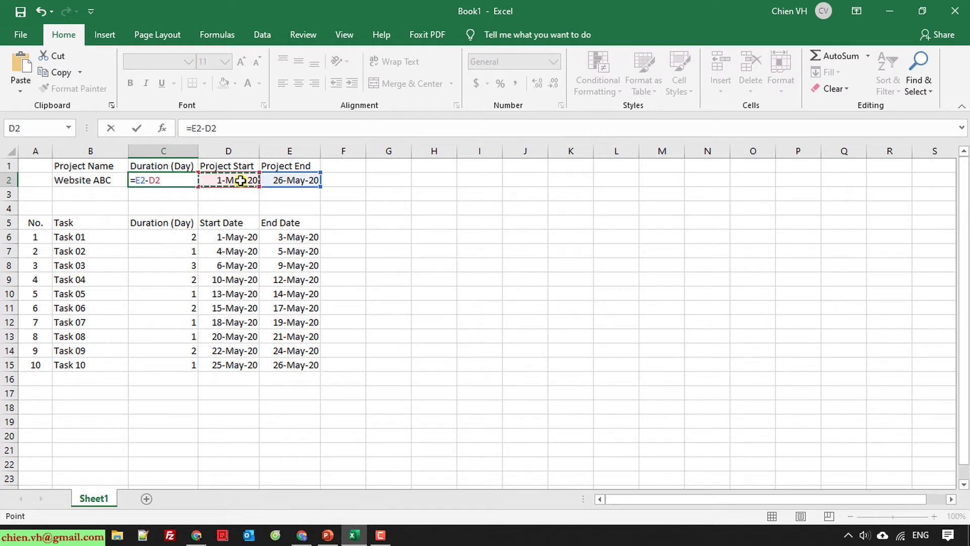
key("Return")
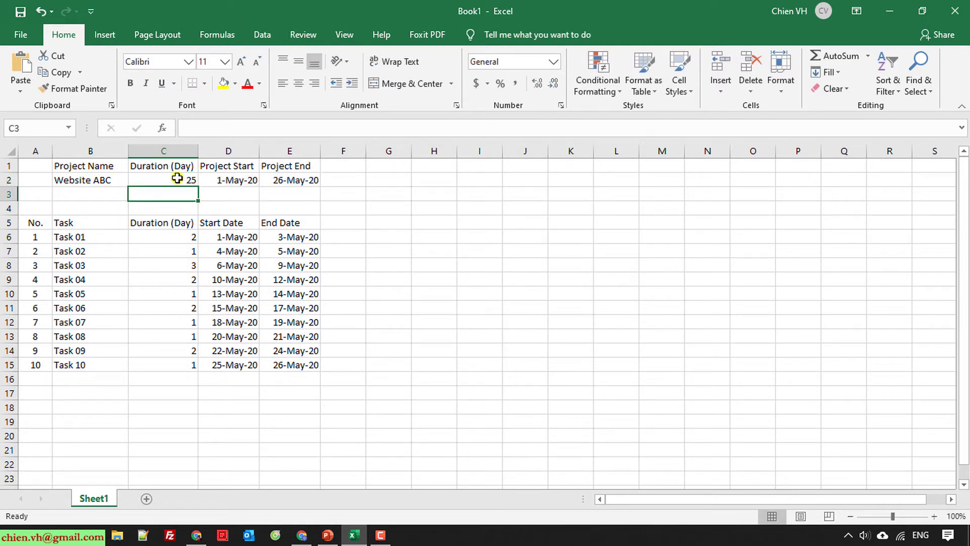
left_click(279, 419)
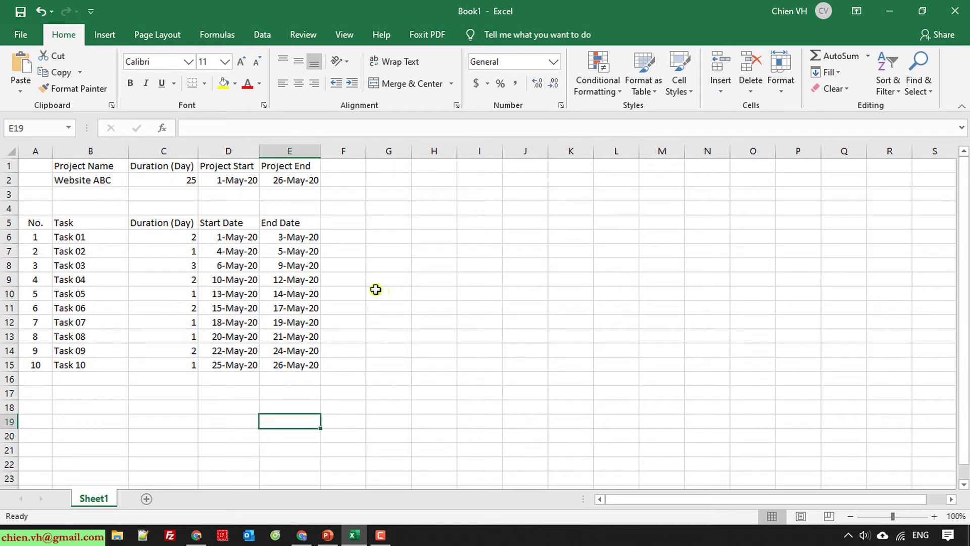
- Apply Wrap Text to the whole worksheet
key("ctrl+a")
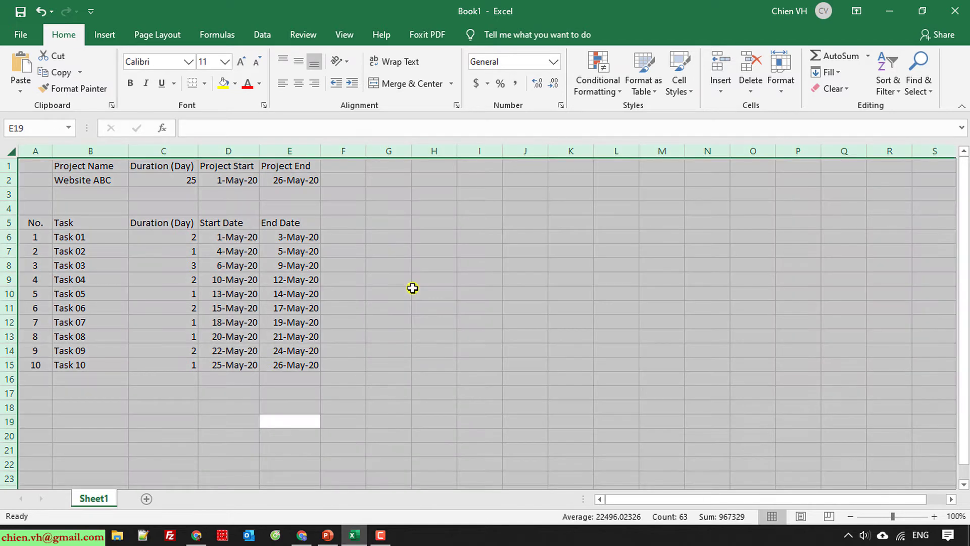
left_click(403, 63)
left_click(449, 261)
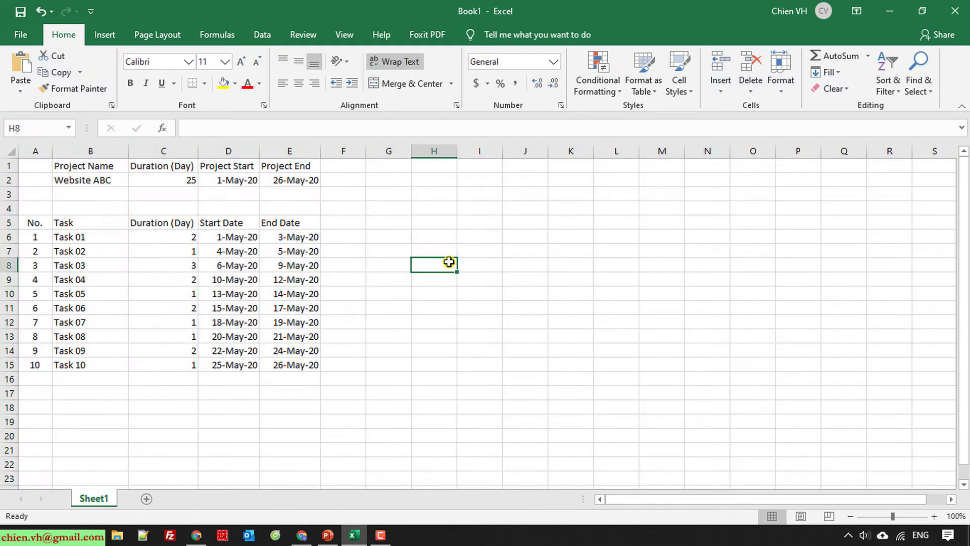
- Save the workbook to the Desktop as Project Timeline Automate Template_v0.1.xlsx
key("ctrl+s")
left_click(389, 337)
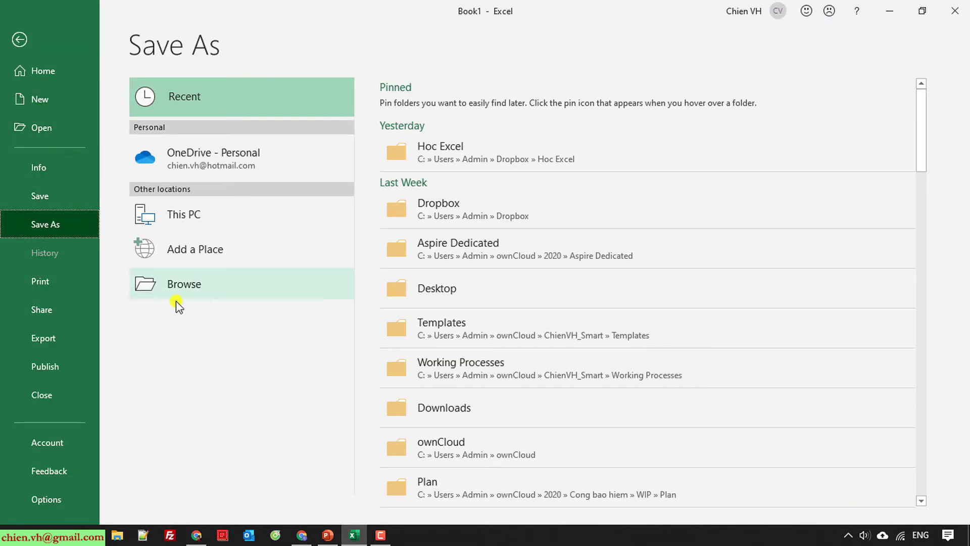
left_click(177, 291)
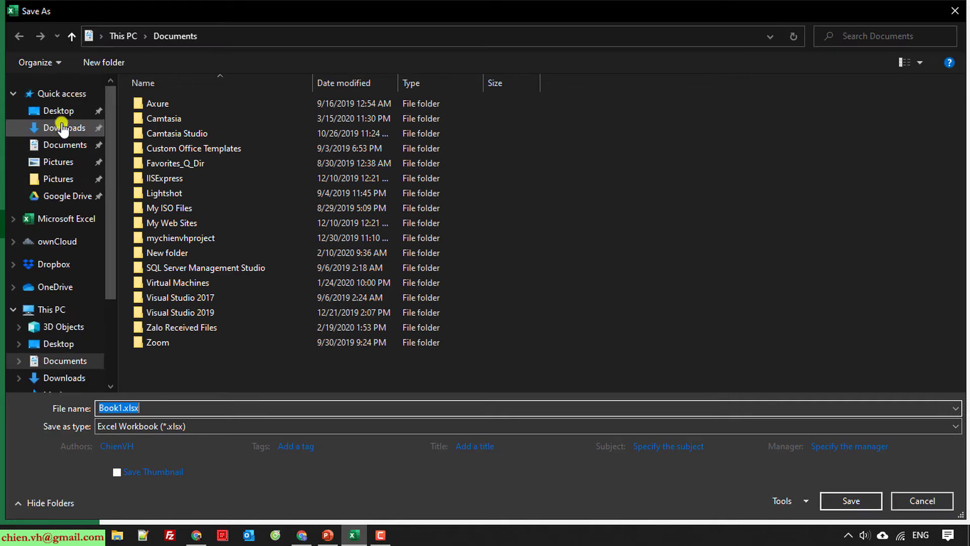
left_click(53, 110)
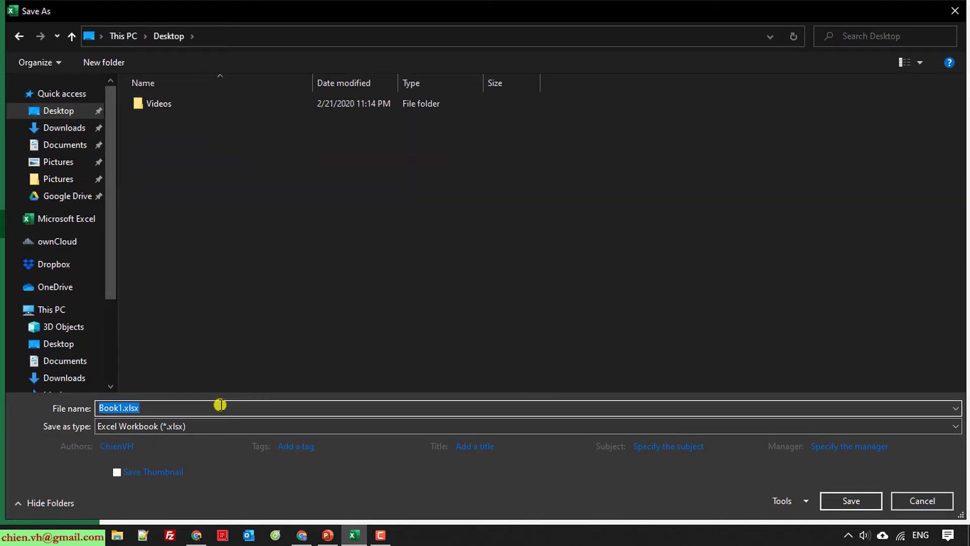
type("Project Timeline Template_v0.1")
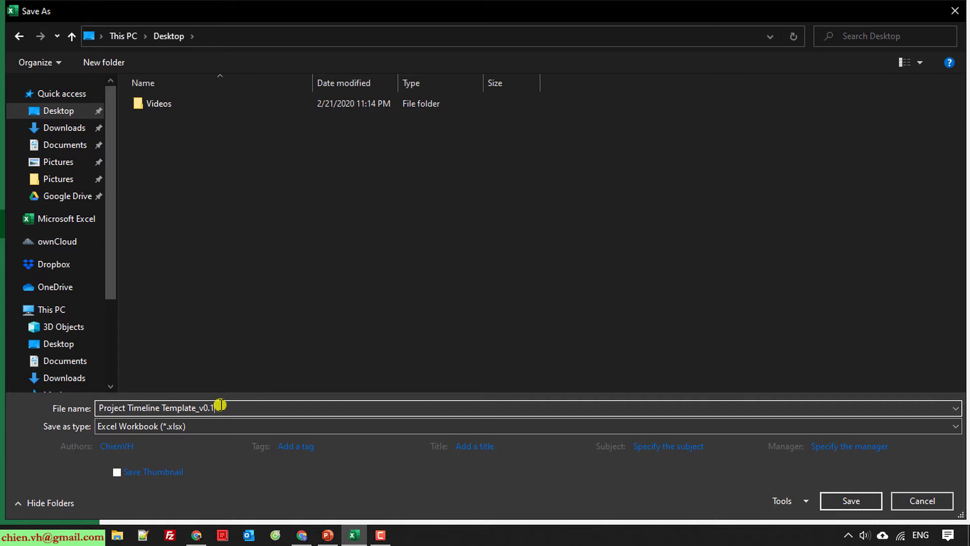
type("Automate")
key("Return")
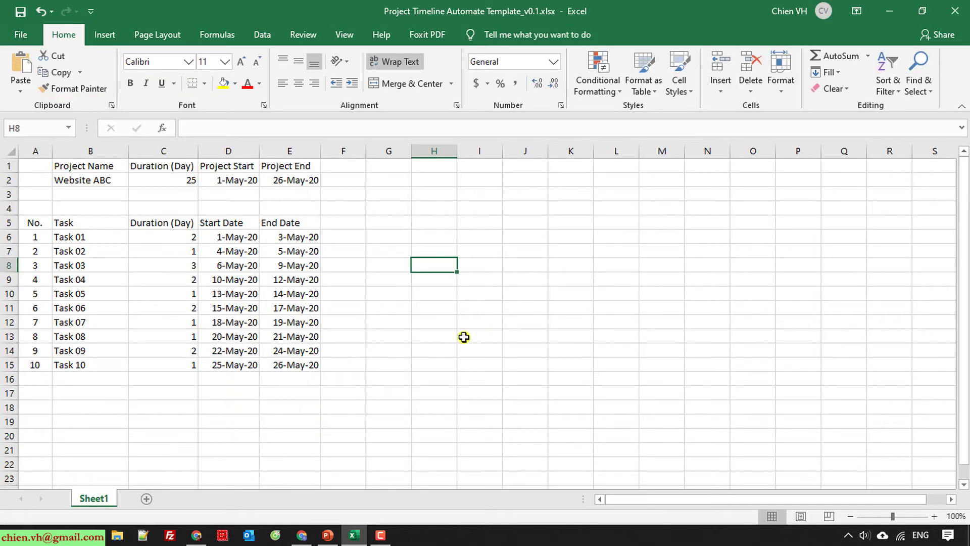
- Narrow column C and wrap text so both Duration (Day) headers in C1 and C5 span two lines
left_click_drag(635, 496, 559, 515)
left_click_drag(198, 151, 183, 154)
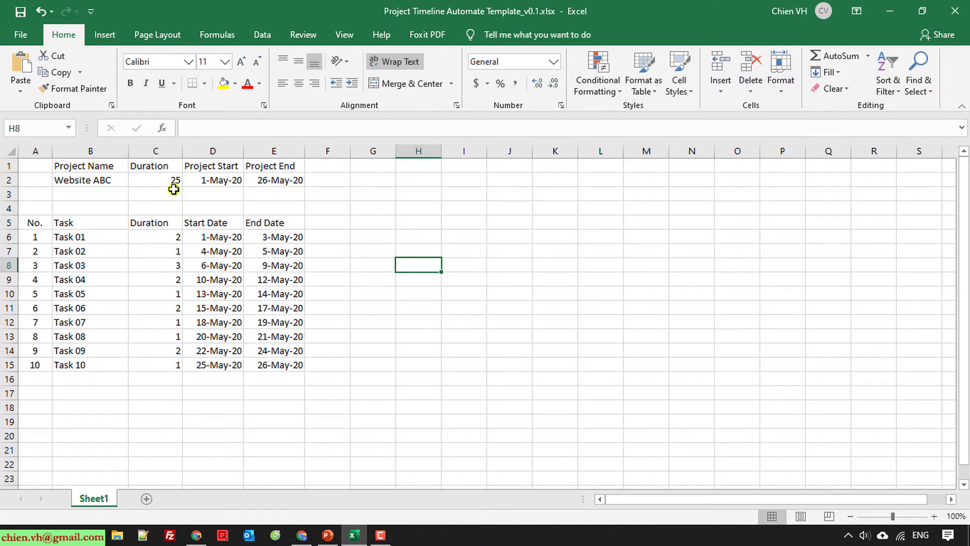
key("ctrl+a")
left_click(393, 61)
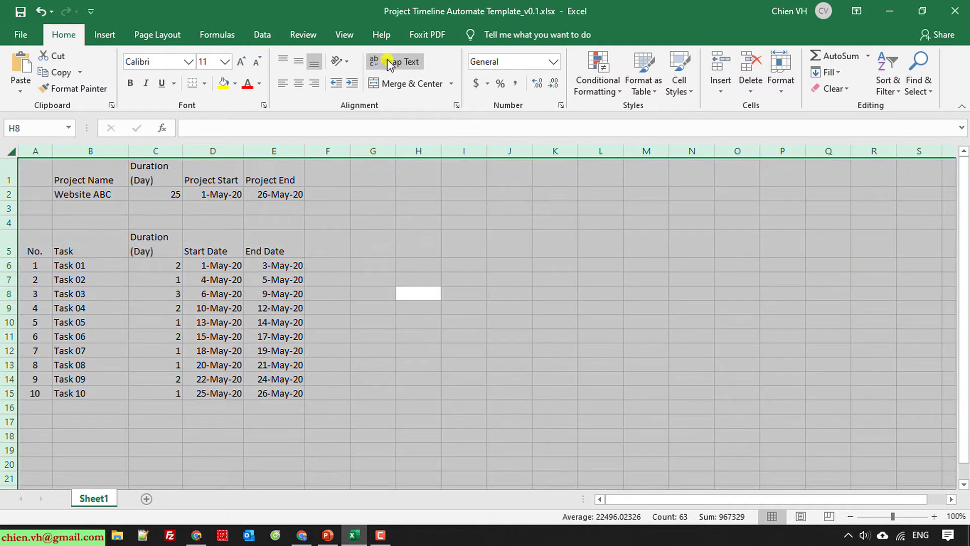
left_click(465, 268)
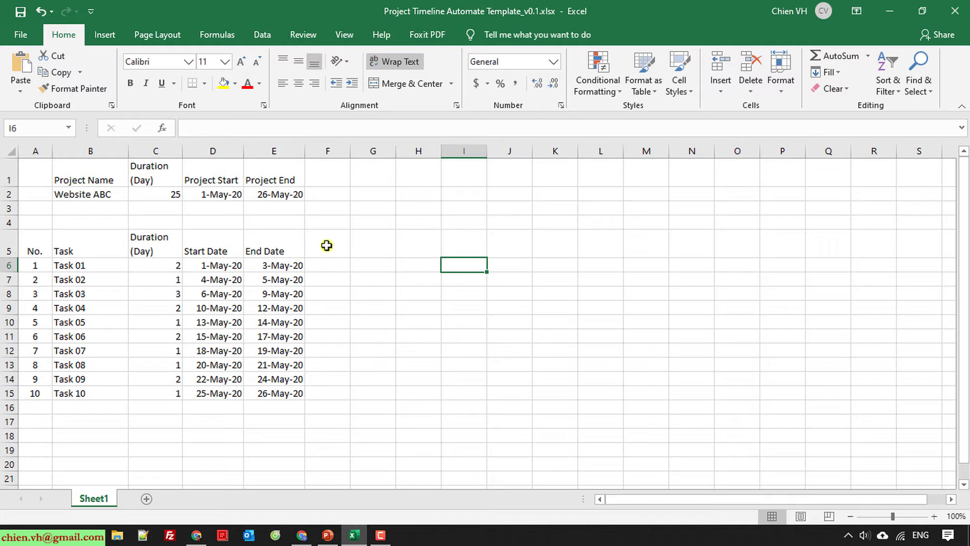
left_click_drag(325, 244, 836, 245)
left_click(589, 347)
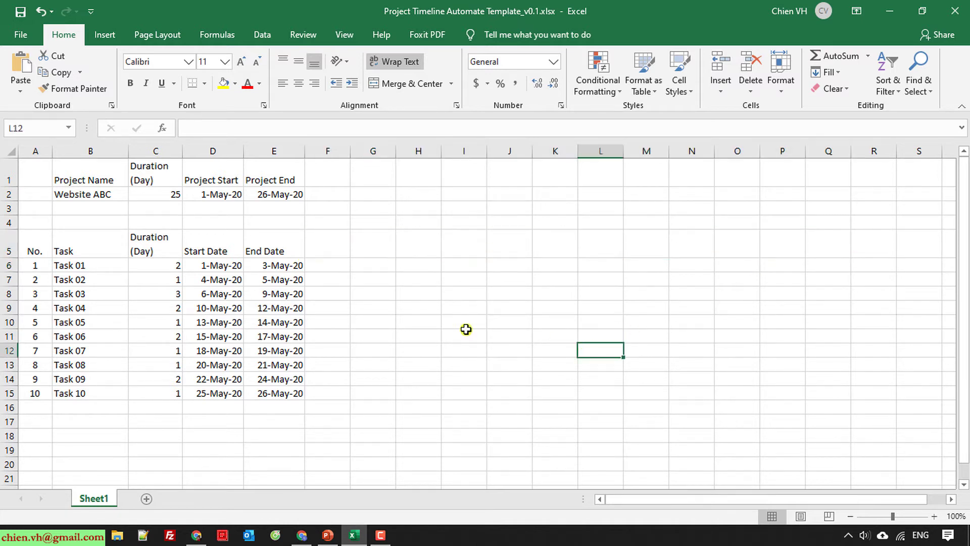
- Copy the first start date from D6 into F5
left_click(219, 264)
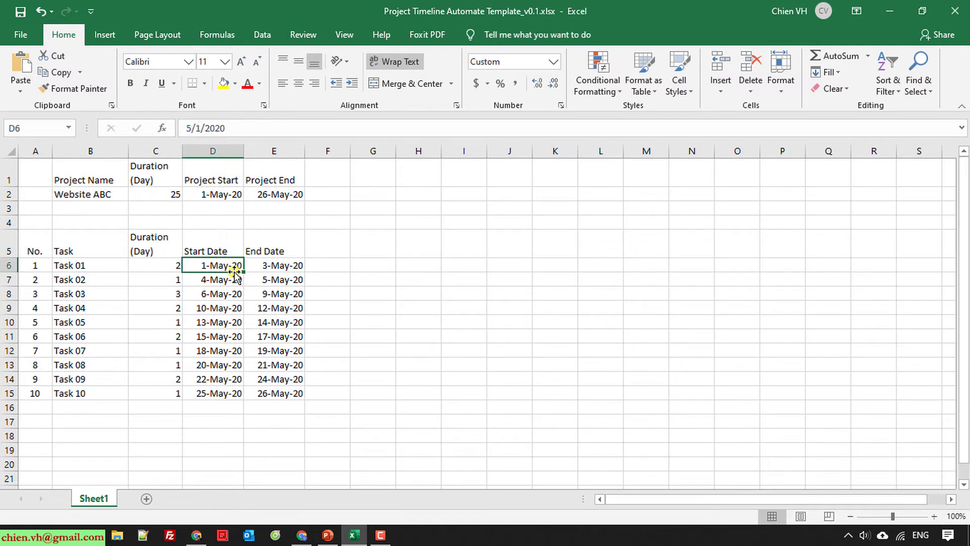
key("ctrl+c")
left_click(336, 247)
key("ctrl+v")
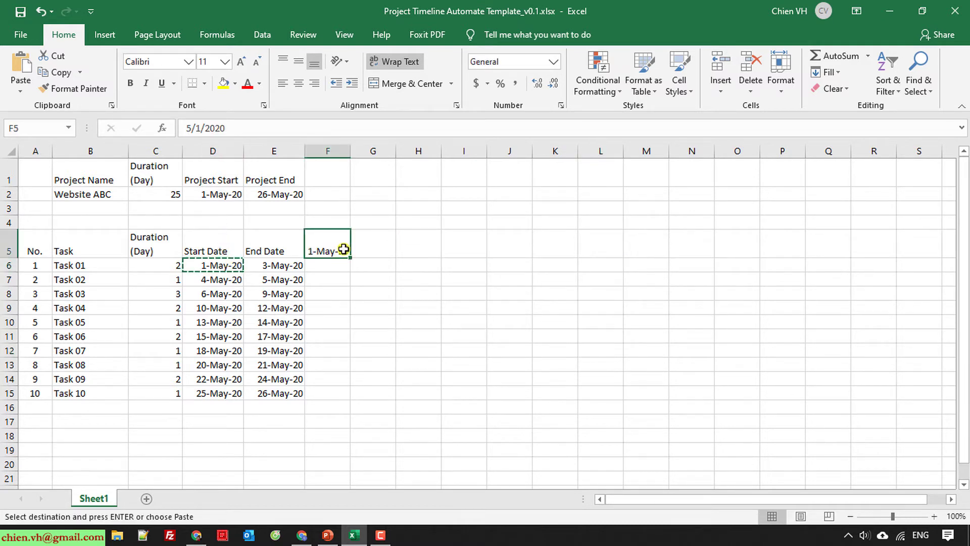
left_click(386, 318)
- Rotate the F5 date to read vertically upward with Rotate Text Up
left_click(334, 247)
left_click(350, 66)
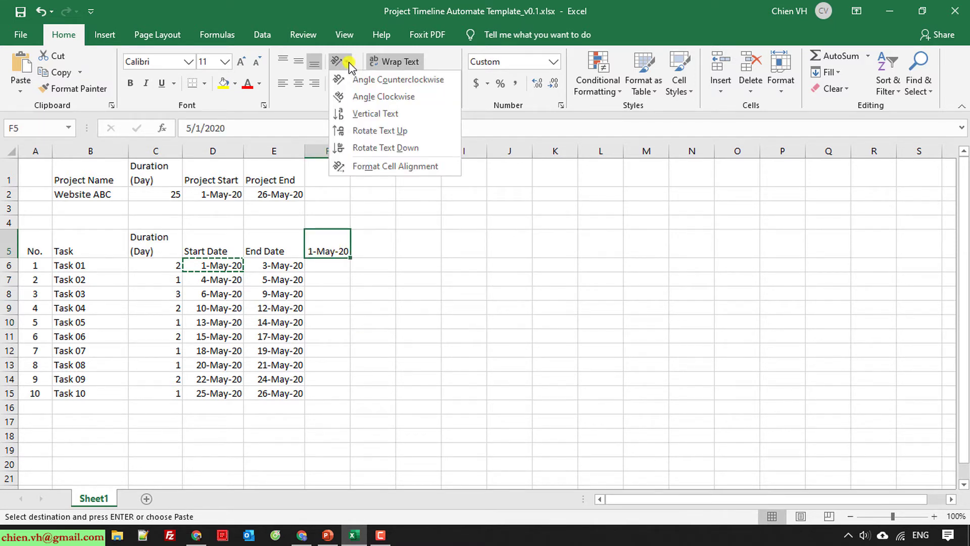
left_click(367, 132)
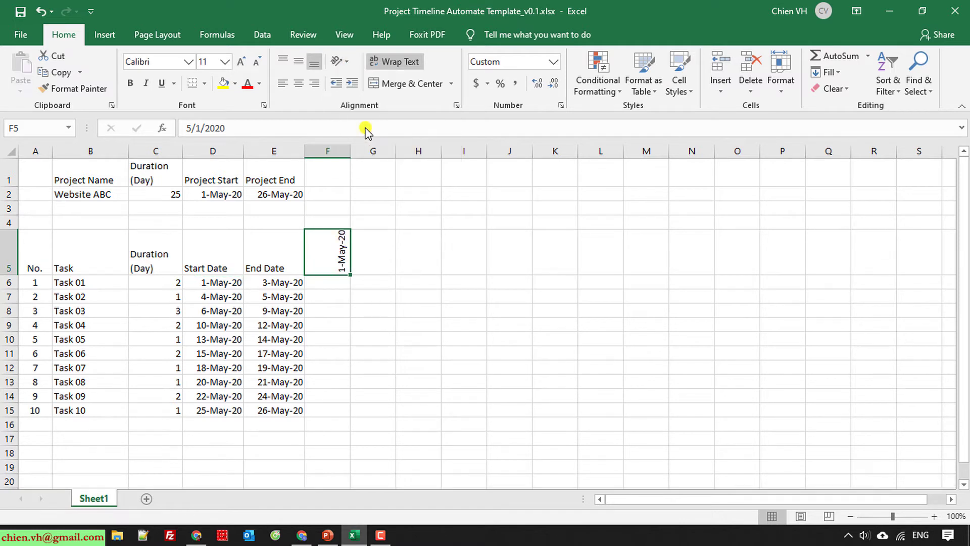
left_click(380, 325)
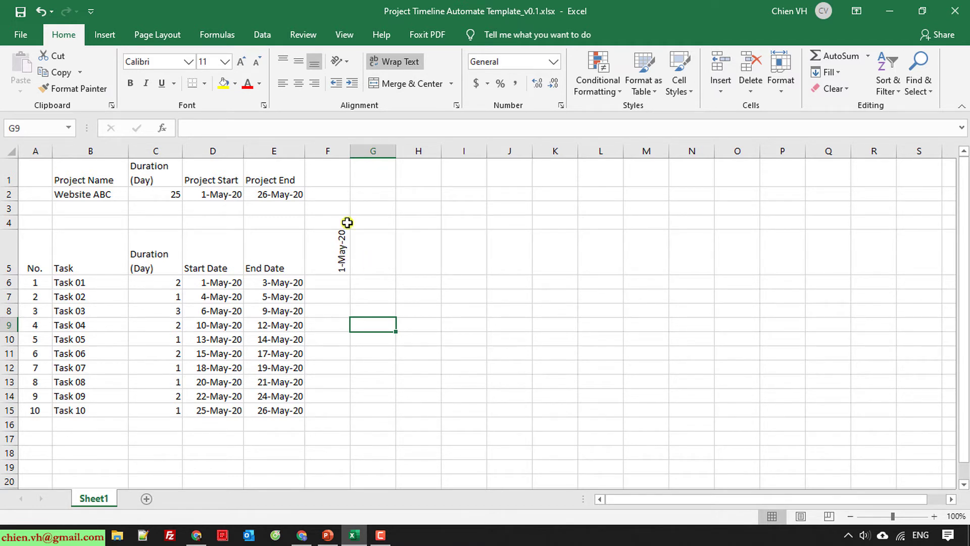
- Narrow column F to fit the vertical 1-May-20 date
left_click(339, 258)
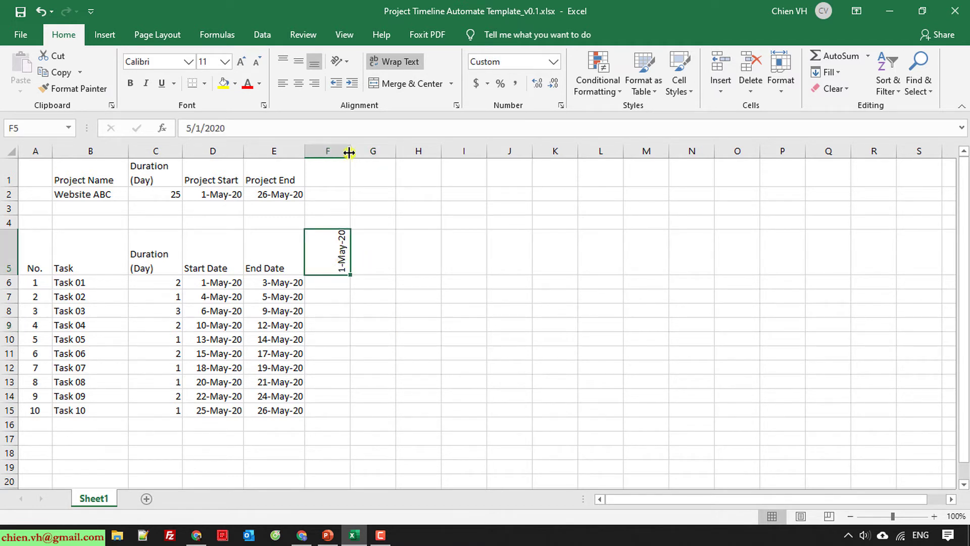
left_click(346, 151)
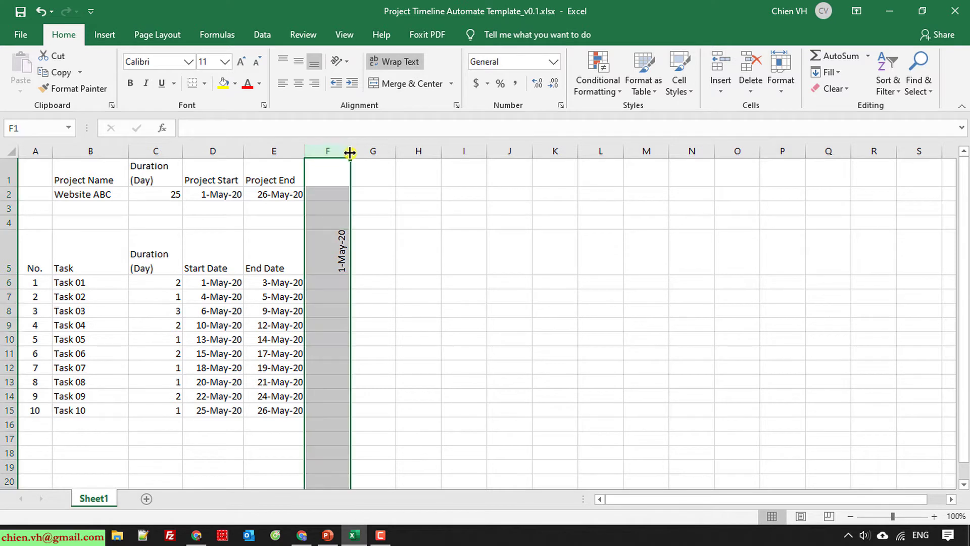
left_click_drag(349, 152, 327, 159)
left_click(434, 295)
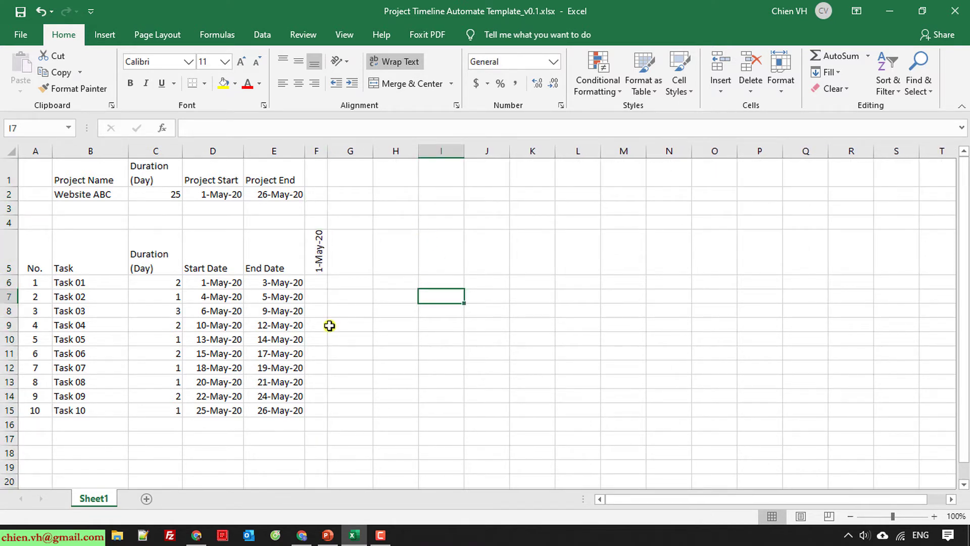
left_click(316, 151)
left_click_drag(327, 155, 373, 155)
key("ctrl+z")
left_click(316, 249)
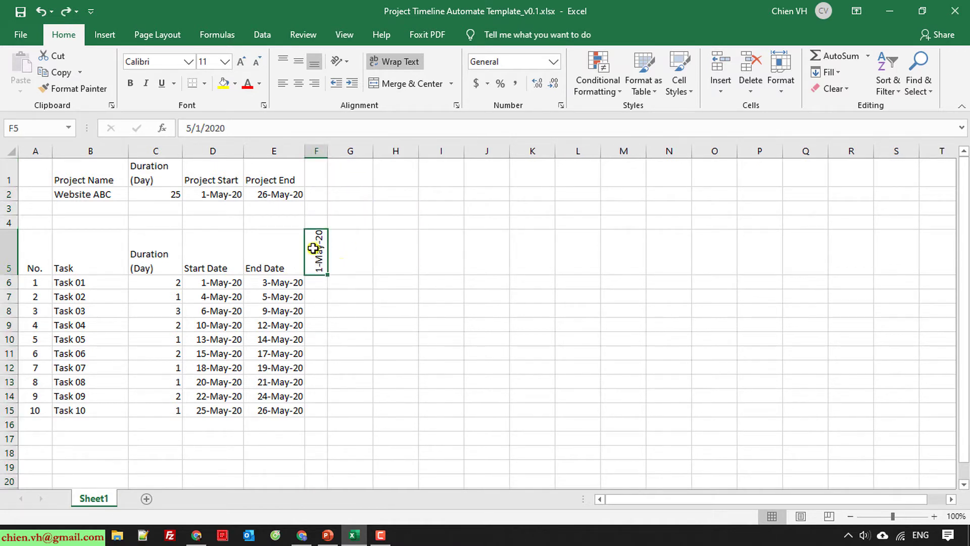
- Fill the daily dates across row 5 from F5 up to 21-May-20
left_click_drag(325, 272, 936, 269)
left_click_drag(810, 500, 621, 498)
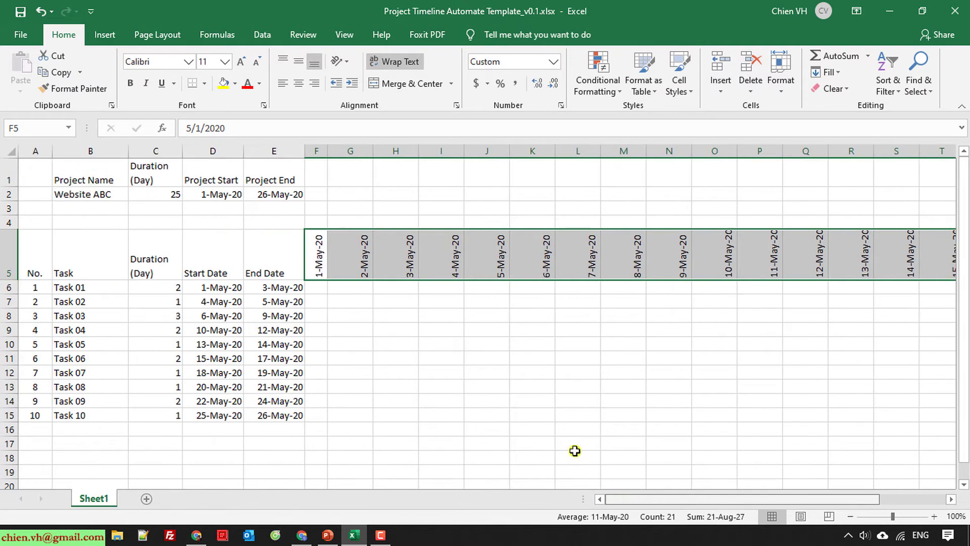
left_click(319, 150)
left_click_drag(685, 501, 854, 501)
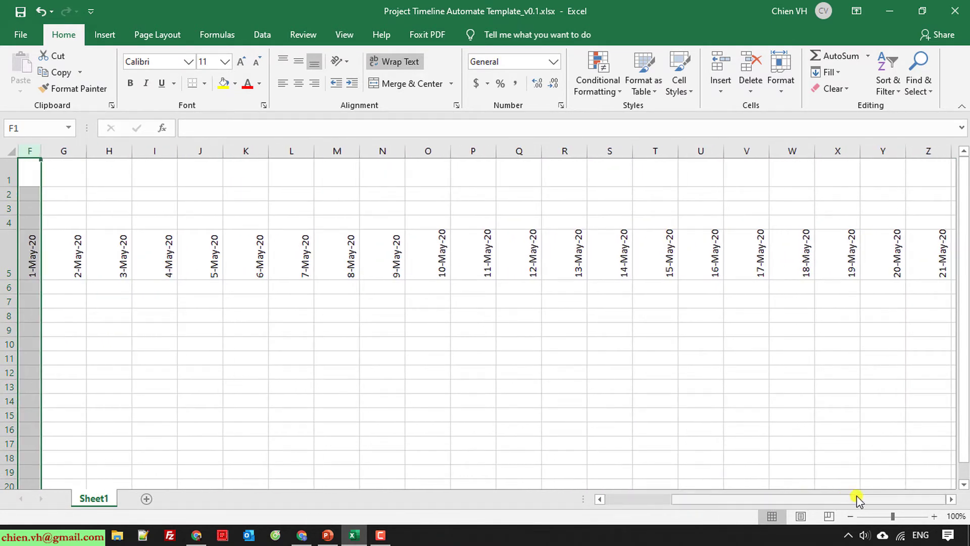
left_click(952, 499)
left_click(952, 499)
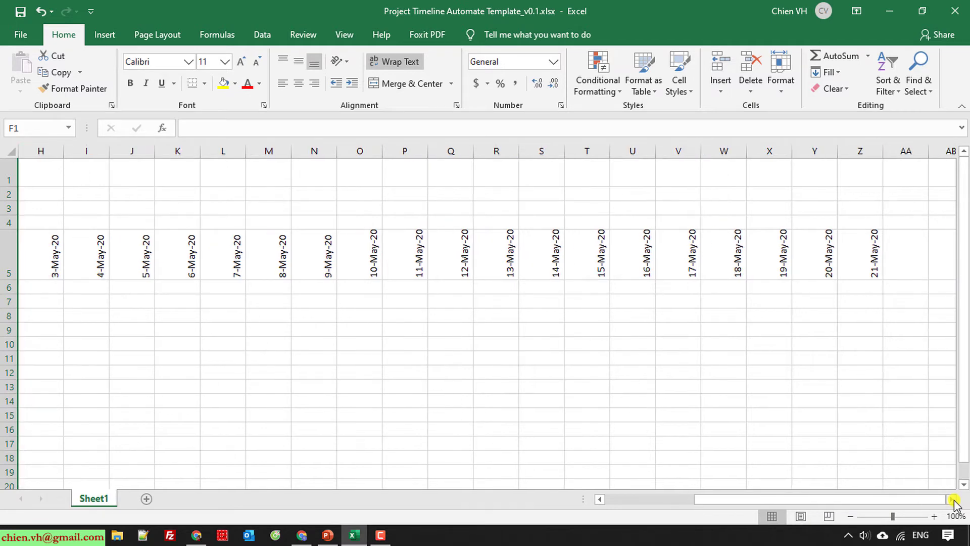
left_click(863, 151, "shift")
left_click_drag(877, 502, 776, 500)
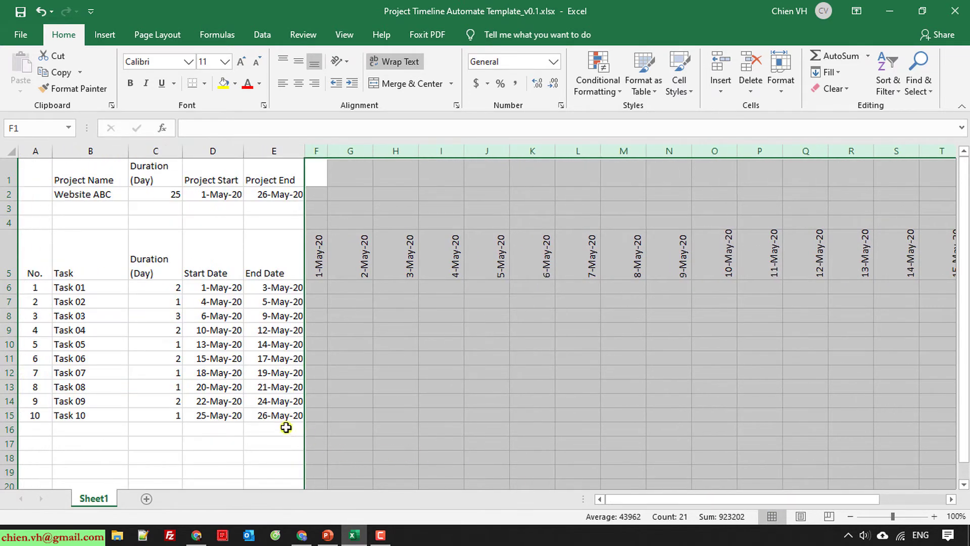
left_click(284, 416)
left_click_drag(709, 494, 883, 503)
left_click(952, 500)
left_click(952, 500)
- Continue the daily dates from 21-May-20 on to 3-Jun-20 in AM5
left_click(875, 274)
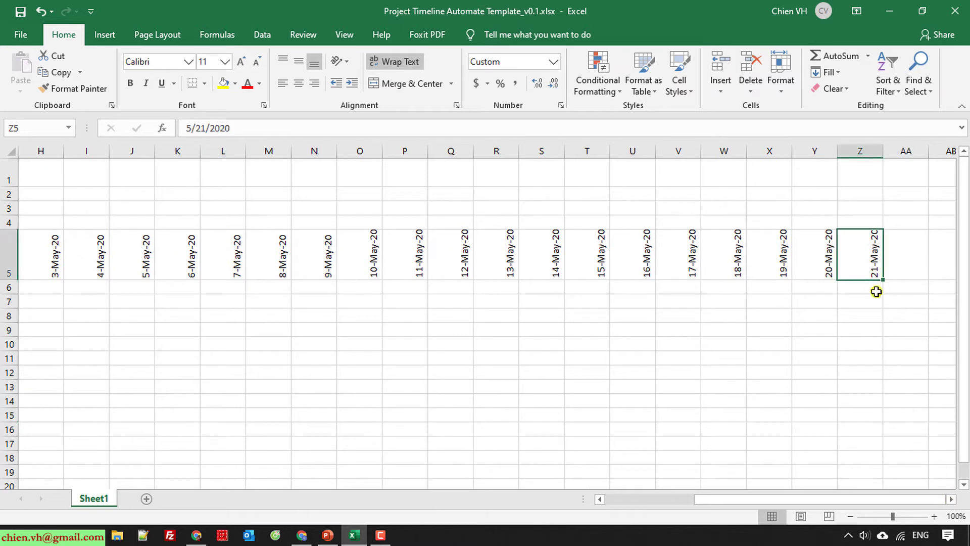
left_click(951, 500)
left_click(952, 500)
left_click(951, 500)
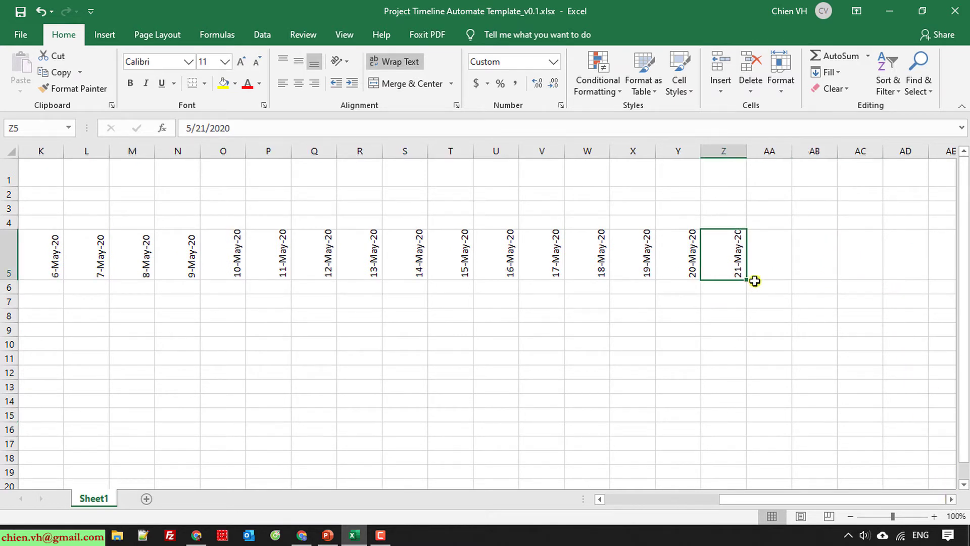
left_click_drag(747, 280, 941, 273)
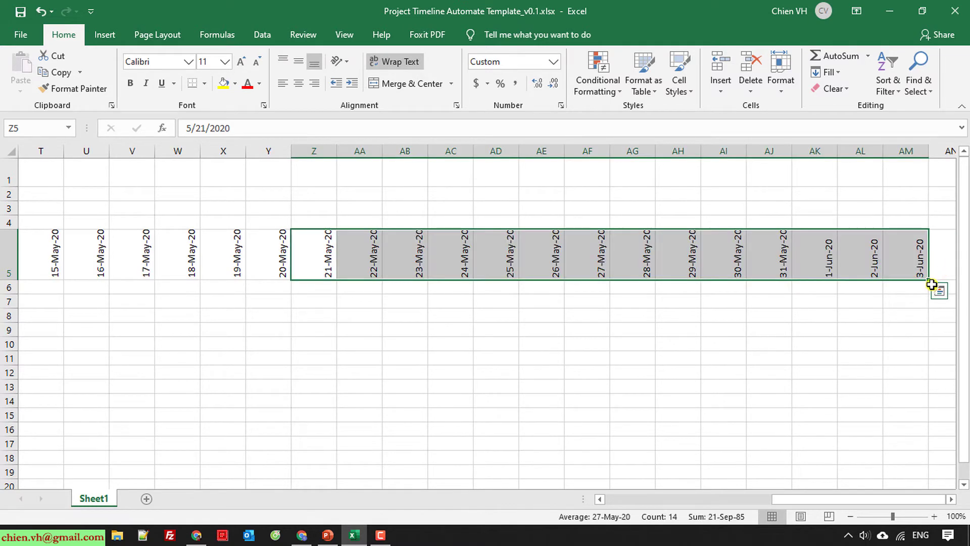
left_click_drag(846, 498, 608, 473)
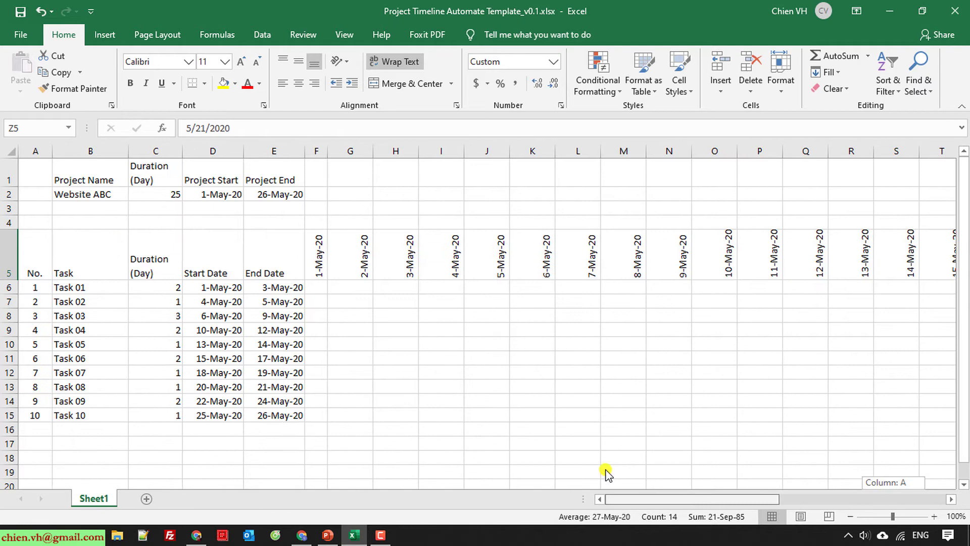
- Narrow all date columns F:AM to width 4 and slim the No. column A
left_click(513, 396)
left_click(318, 150)
left_click_drag(318, 150, 863, 182)
left_click_drag(882, 151, 859, 154)
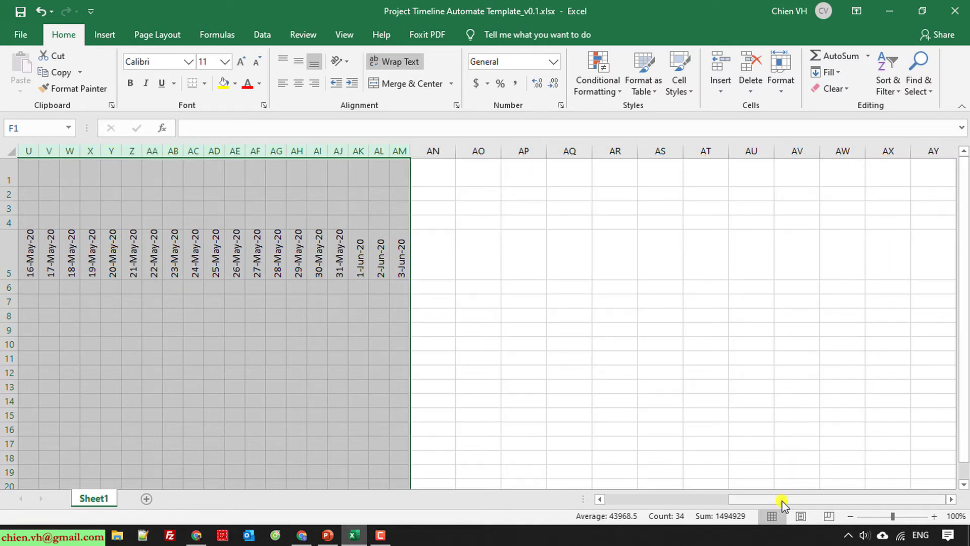
left_click_drag(786, 499, 645, 475)
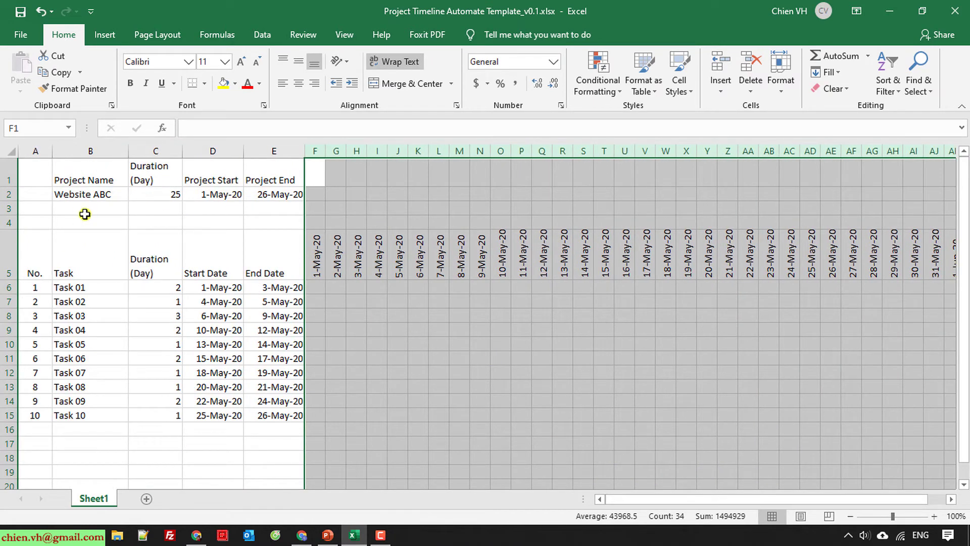
left_click_drag(53, 152, 43, 156)
- Narrow the Task, Duration, Start Date and End Date columns B through E
left_click(79, 251)
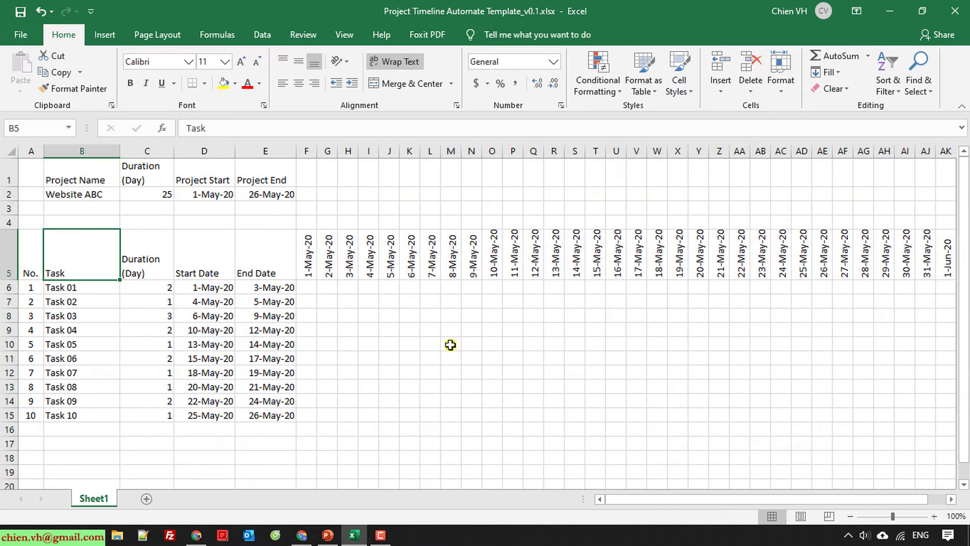
left_click_drag(717, 500, 737, 471)
left_click_drag(119, 153, 112, 154)
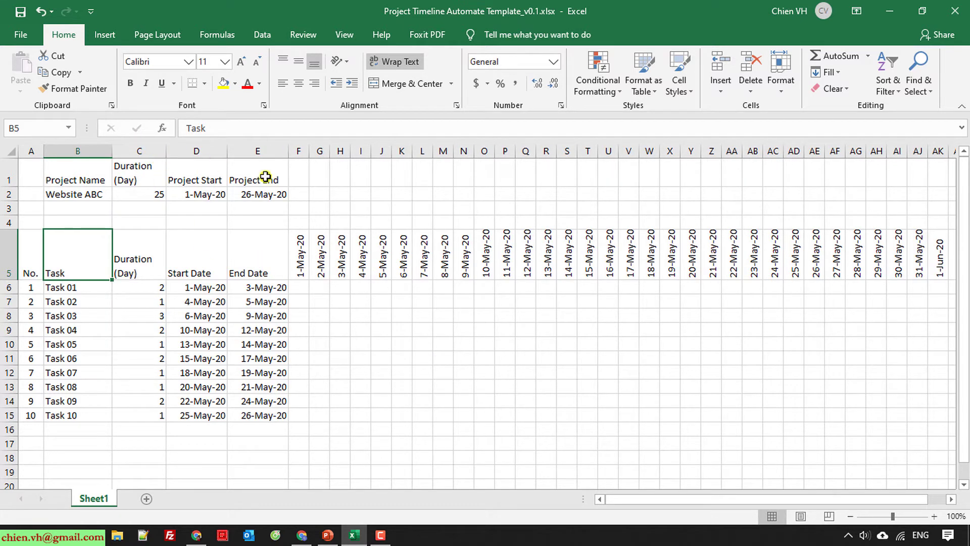
left_click_drag(736, 497, 710, 504)
left_click_drag(171, 154, 159, 154)
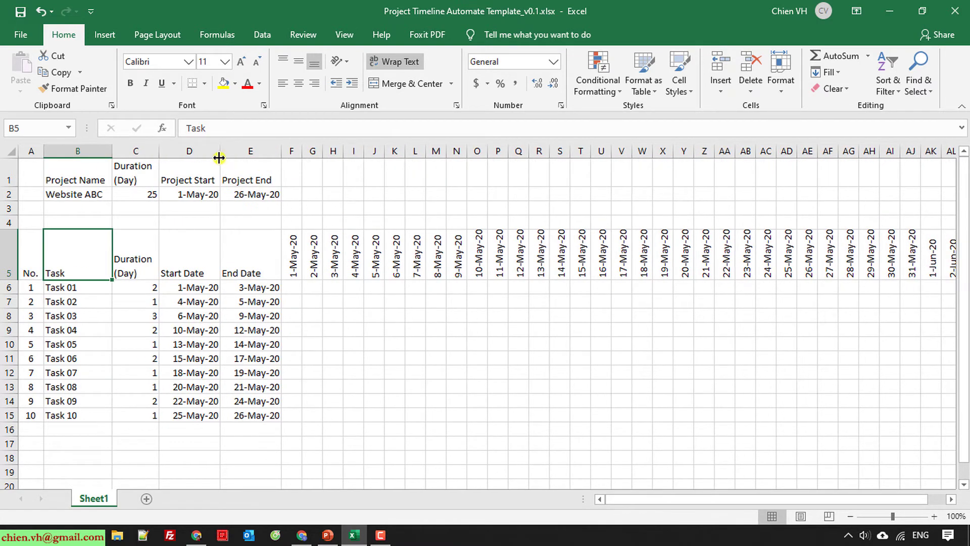
left_click_drag(219, 158, 216, 150)
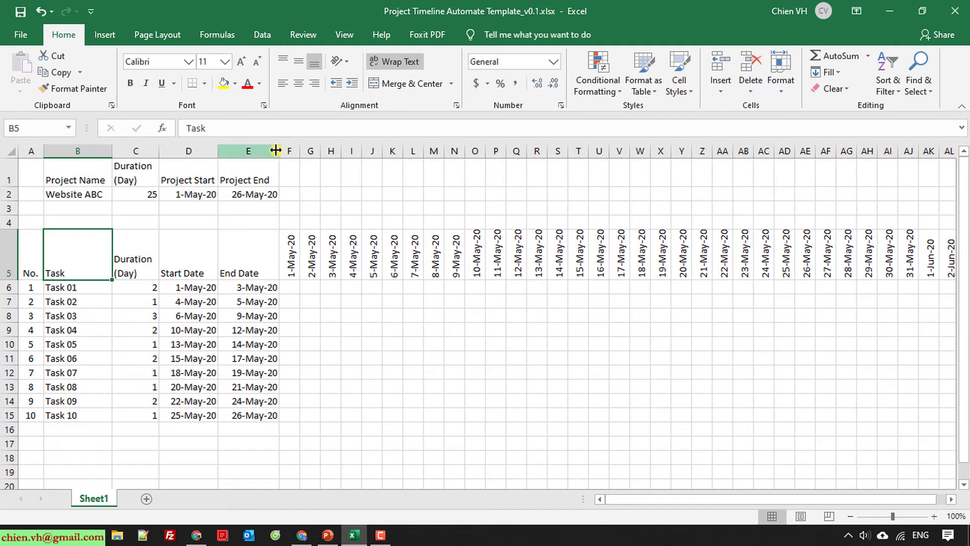
left_click_drag(280, 149, 276, 151)
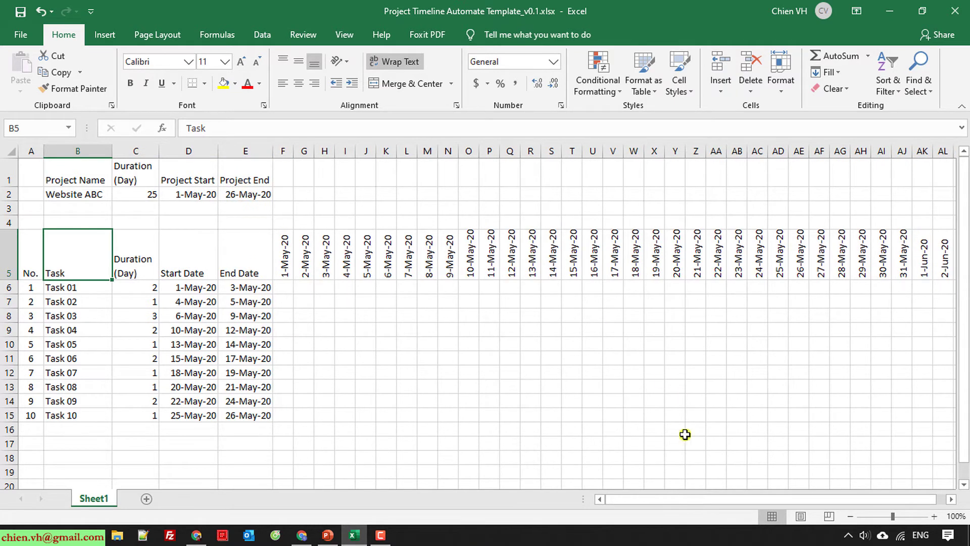
- Delete the extra 3-Jun-20 column AM
left_click_drag(679, 500, 720, 500)
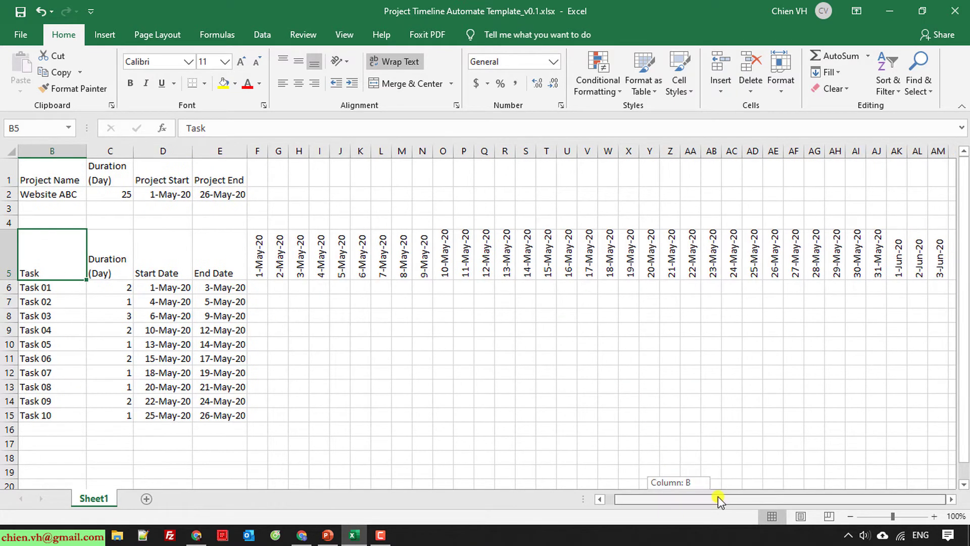
right_click(937, 151)
left_click(880, 265)
left_click(776, 470)
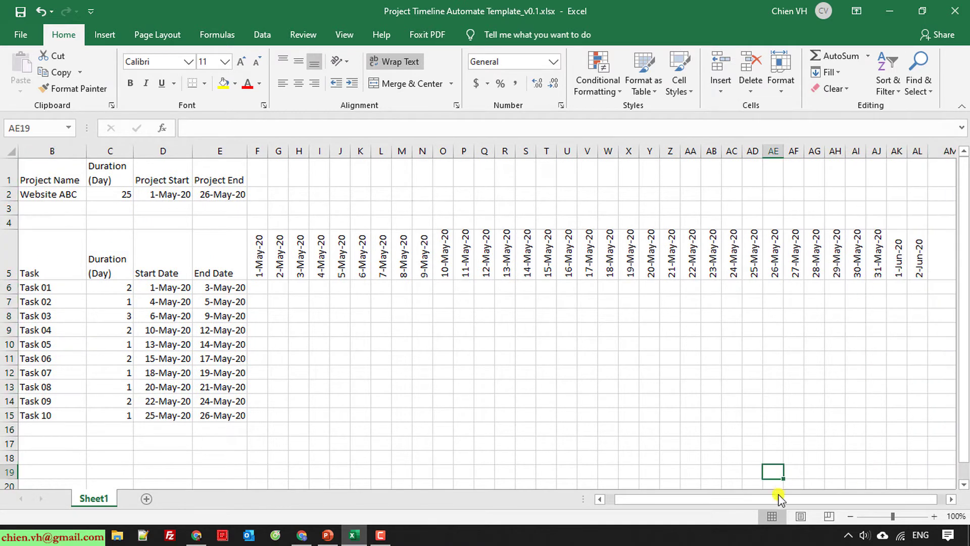
- Narrow column B further so the Project Name heading wraps onto two lines
left_click_drag(739, 499, 706, 502)
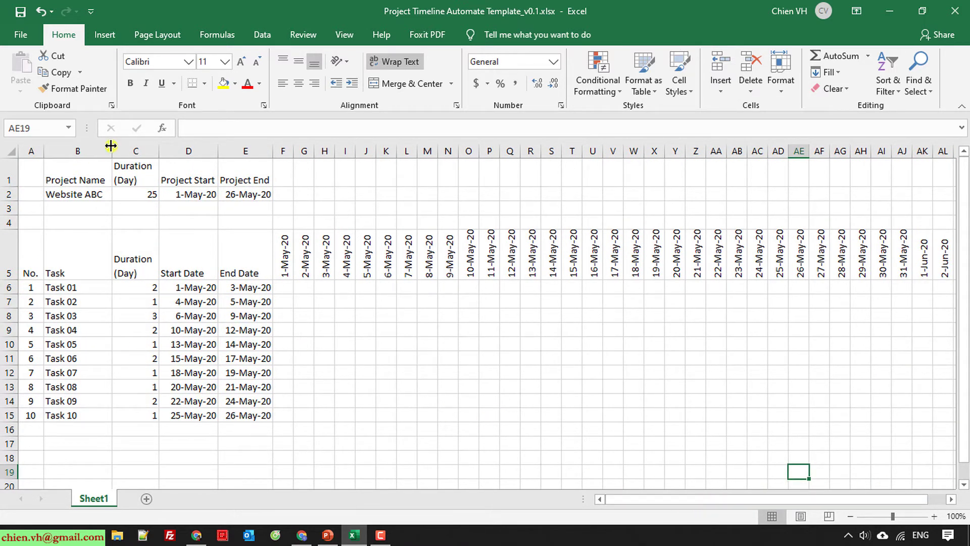
left_click_drag(110, 146, 98, 151)
left_click(428, 384)
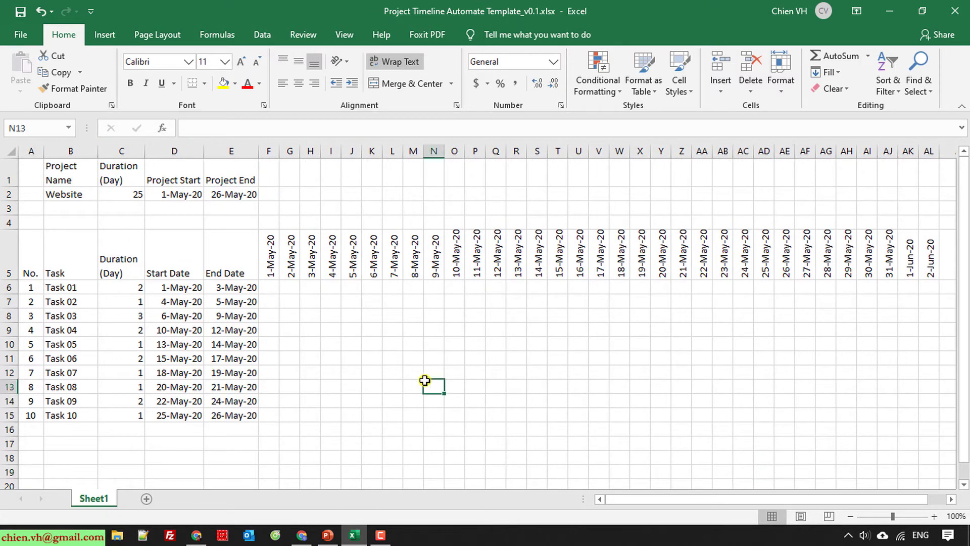
left_click_drag(23, 239, 933, 417)
- Apply All Borders to the task table and date grid
left_click(204, 84)
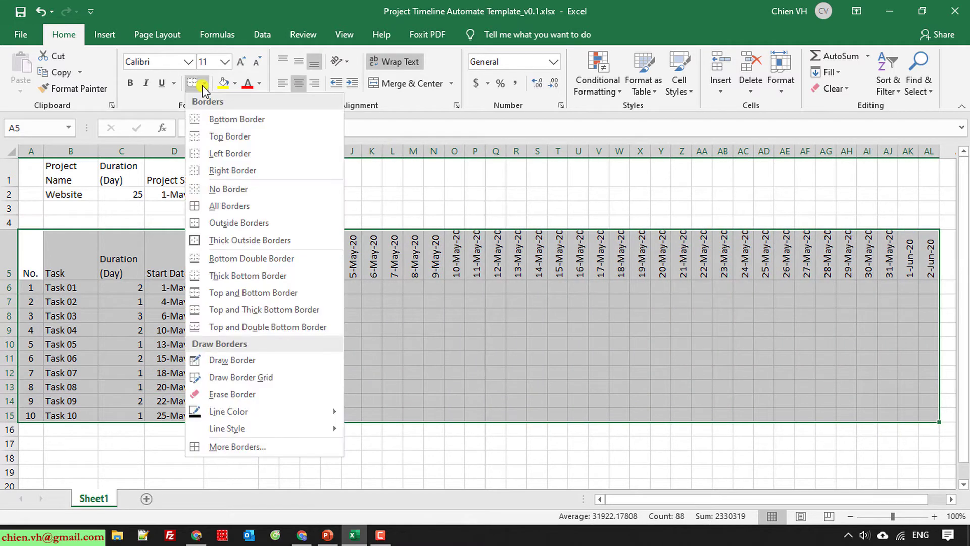
left_click(219, 206)
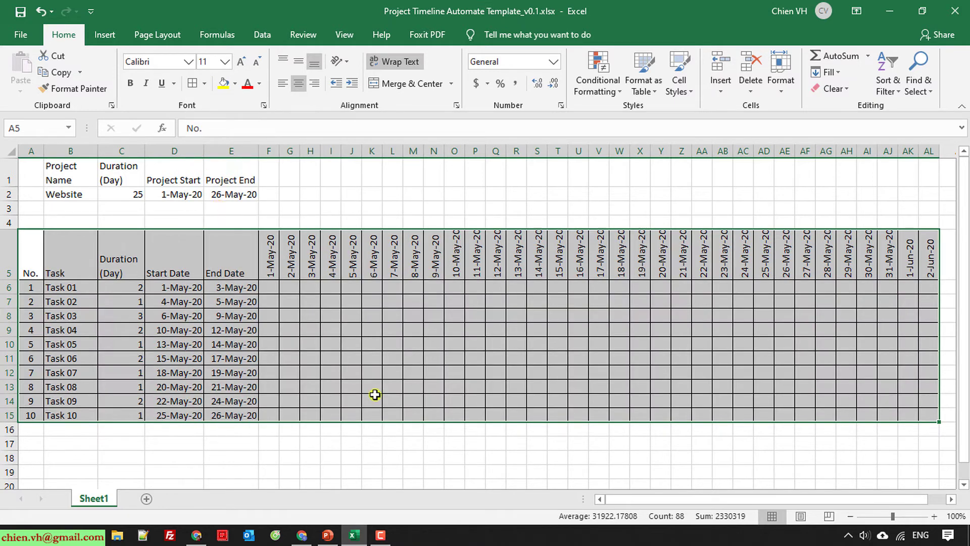
left_click(388, 457)
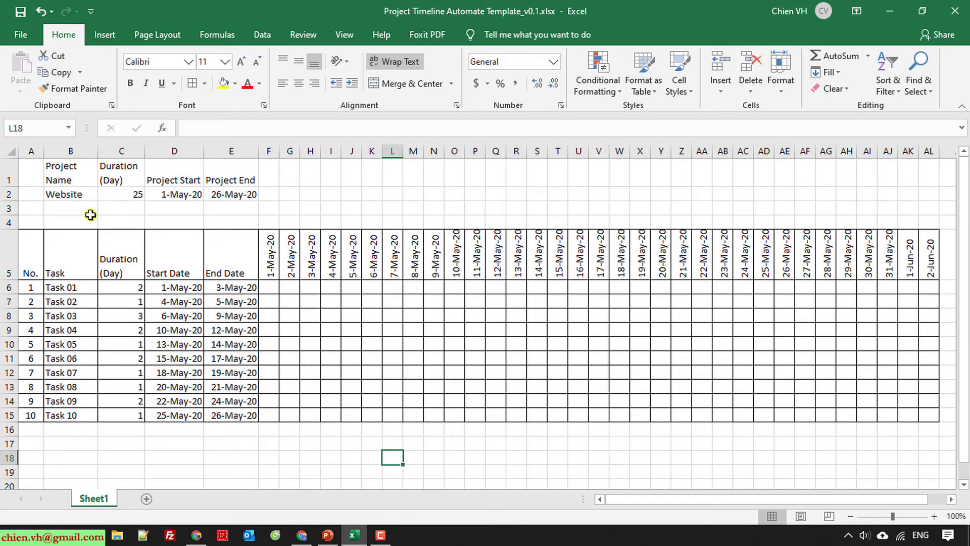
- Delete the empty row 3 above the table
left_click(9, 208)
right_click(9, 209)
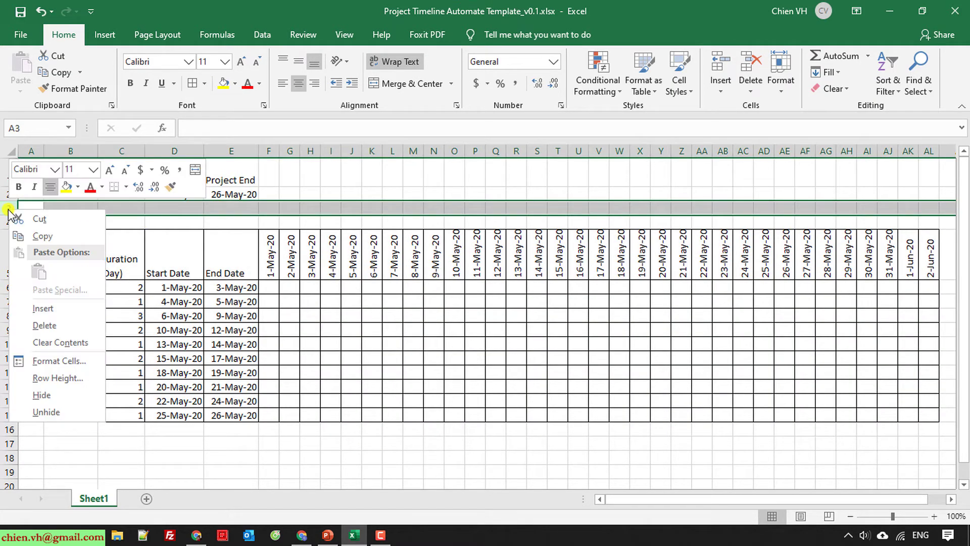
left_click(45, 325)
left_click(385, 384)
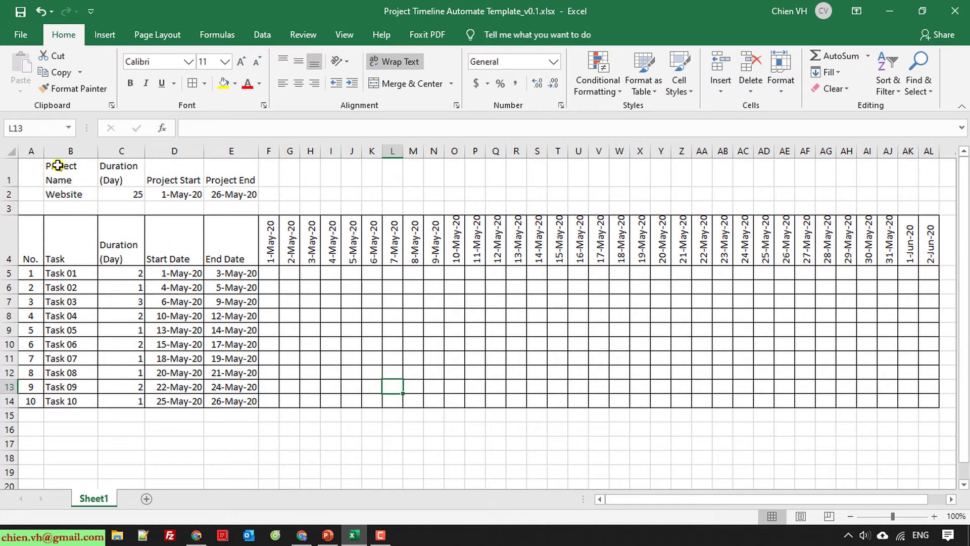
left_click_drag(58, 165, 233, 195)
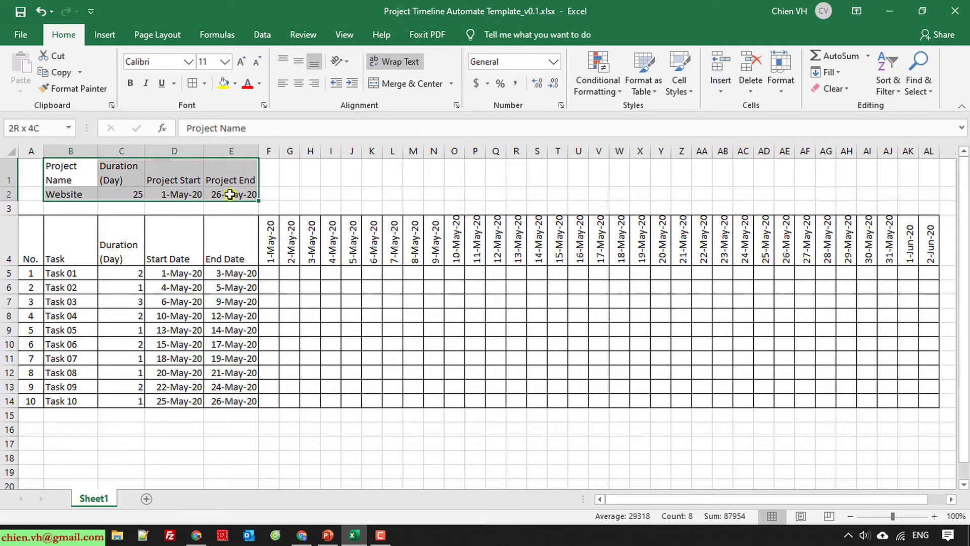
- Bold the project summary B1:E2 and set the entire worksheet to font size 10
left_click(133, 83)
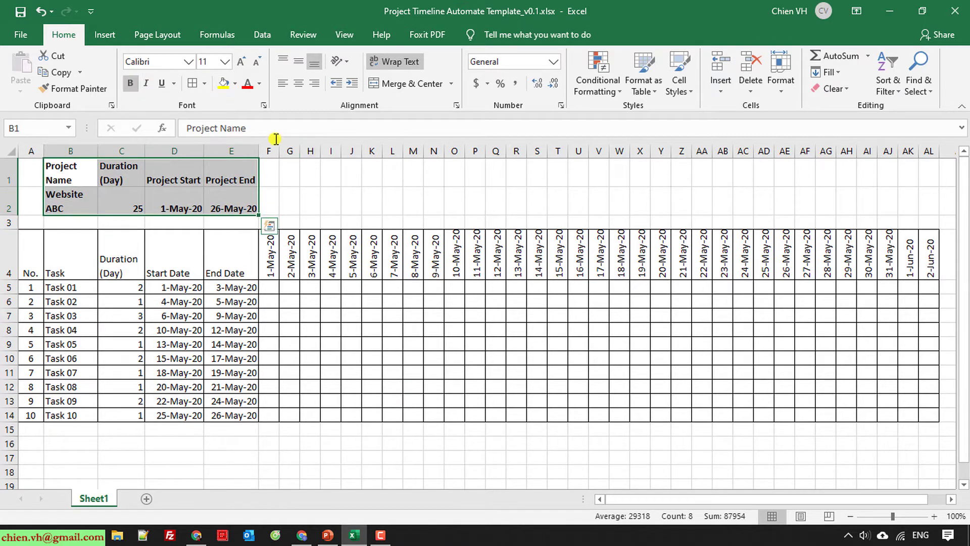
left_click(339, 197)
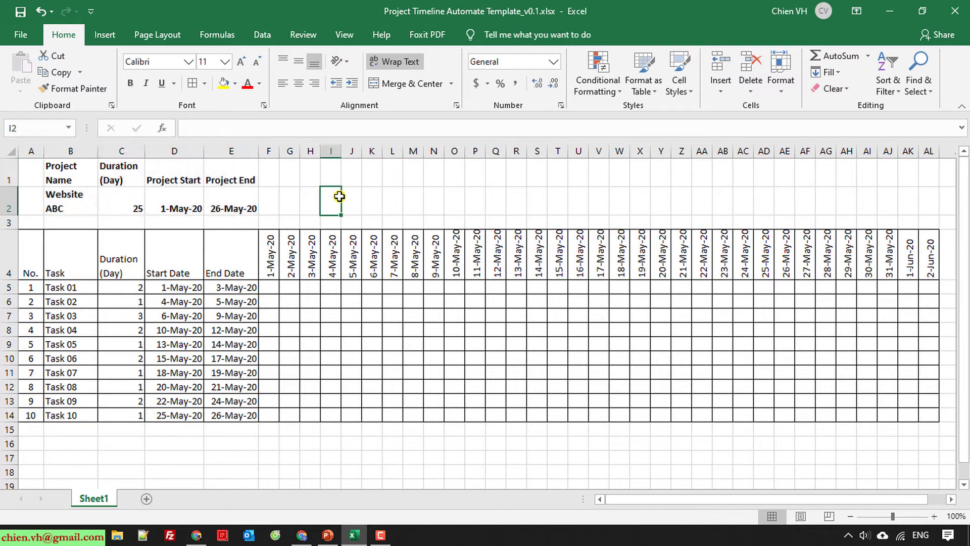
key("ctrl+a")
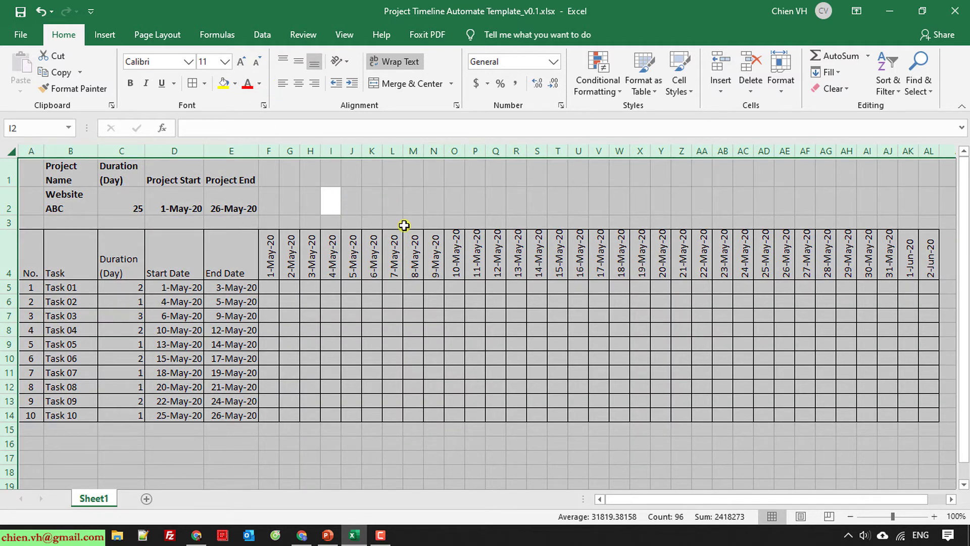
left_click(441, 200)
key("ctrl+a")
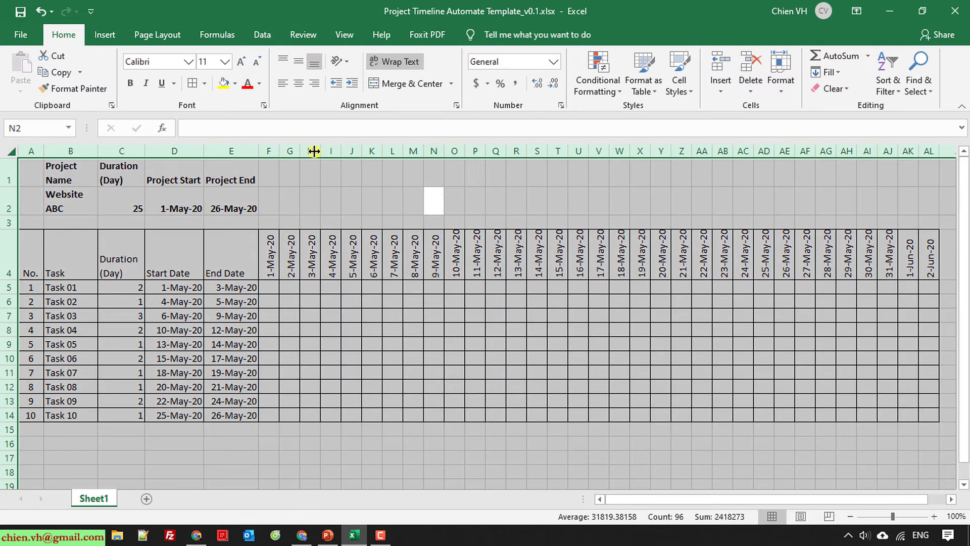
left_click(224, 62)
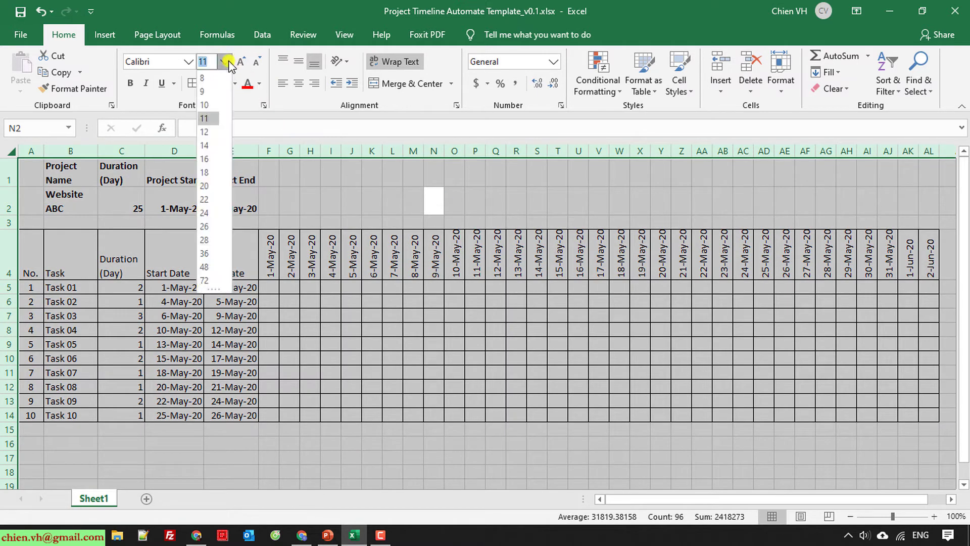
left_click(207, 105)
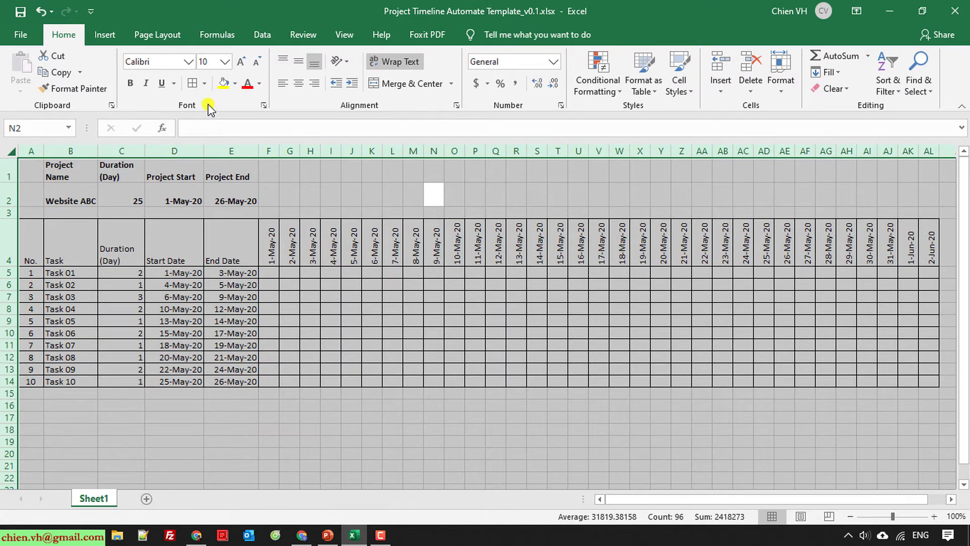
left_click(360, 435)
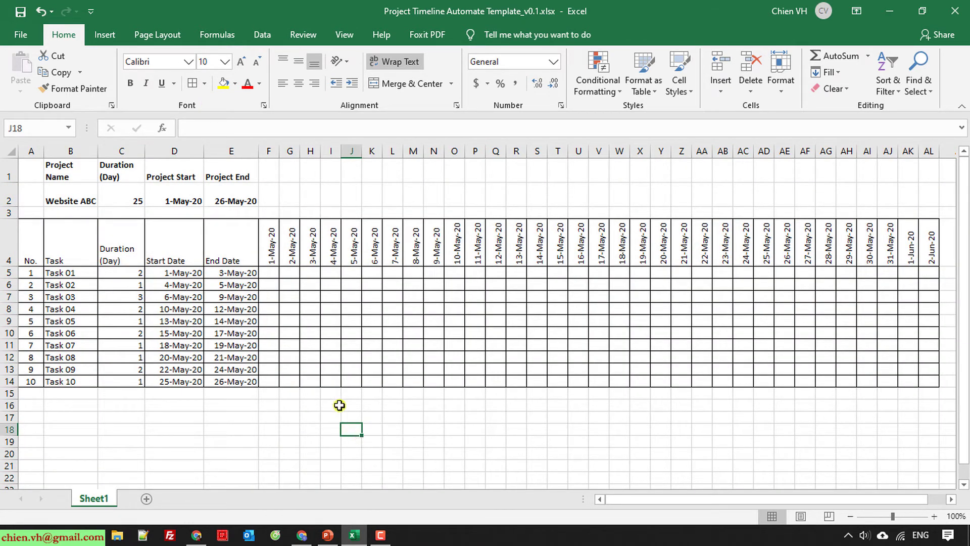
- Fill the task header cells A4:E4 with green
left_click_drag(831, 499, 707, 492)
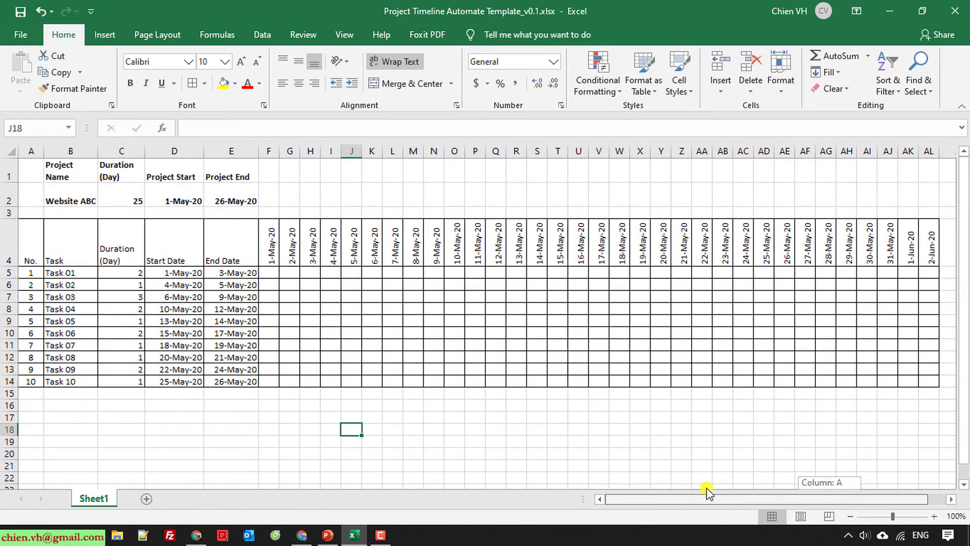
left_click(30, 240)
left_click_drag(30, 240, 228, 240)
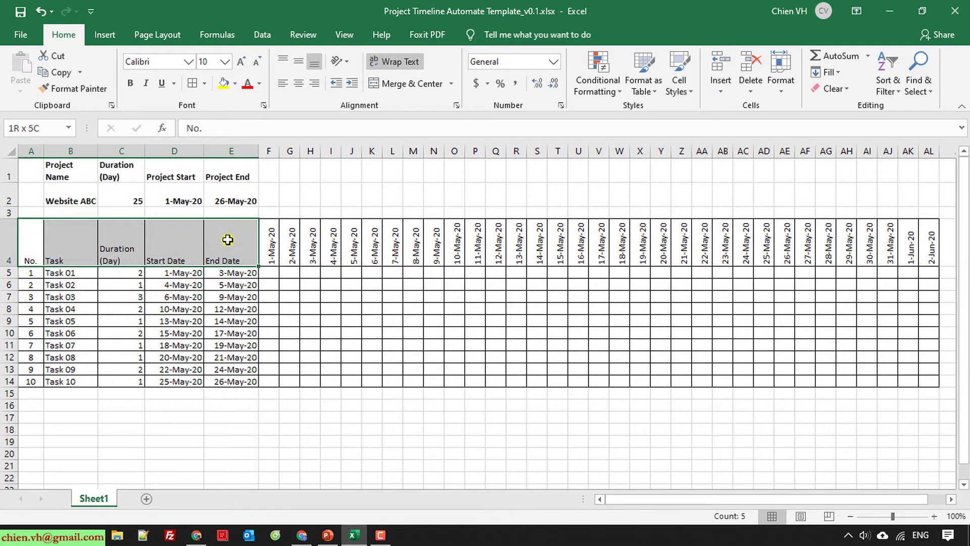
left_click(235, 83)
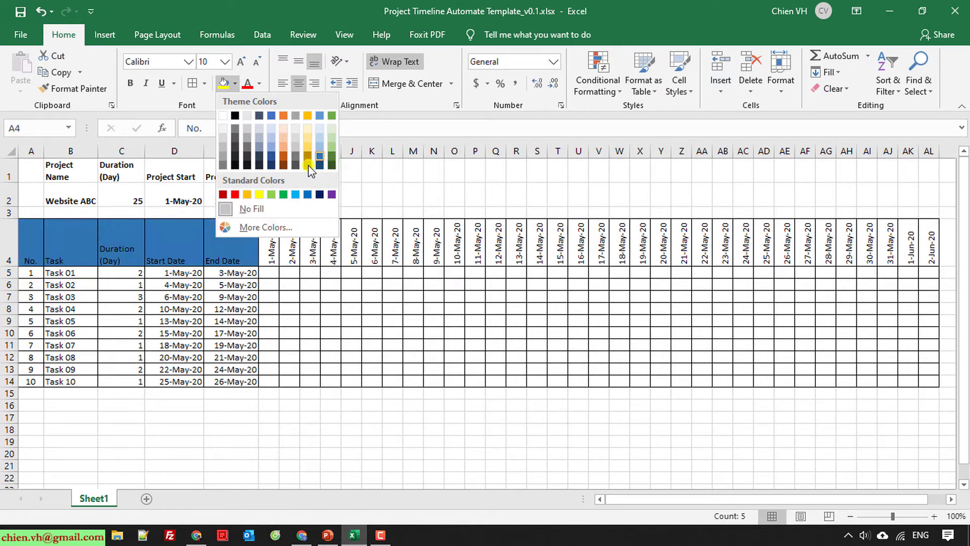
left_click(284, 195)
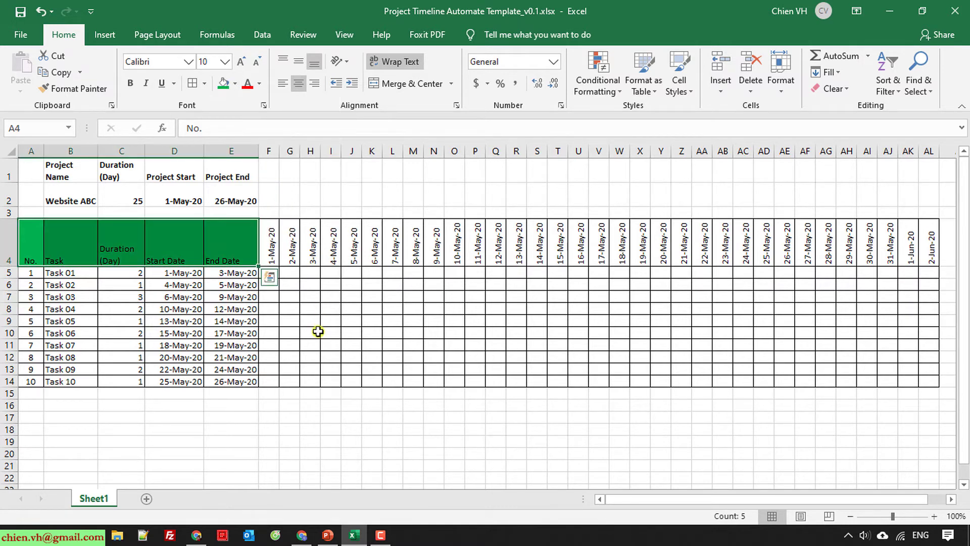
left_click(317, 332)
- Fill the date header cells in row 4 with orange
left_click_drag(271, 244, 927, 251)
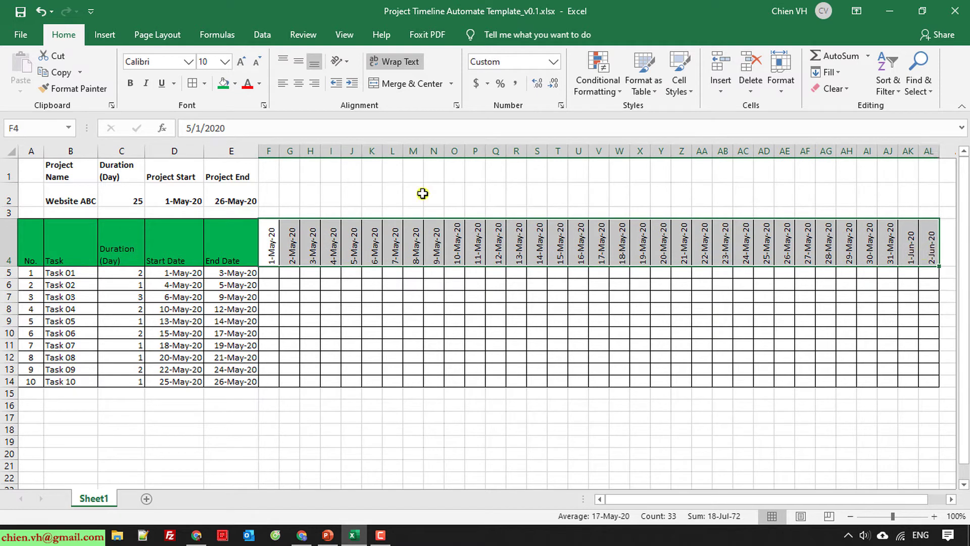
left_click(235, 83)
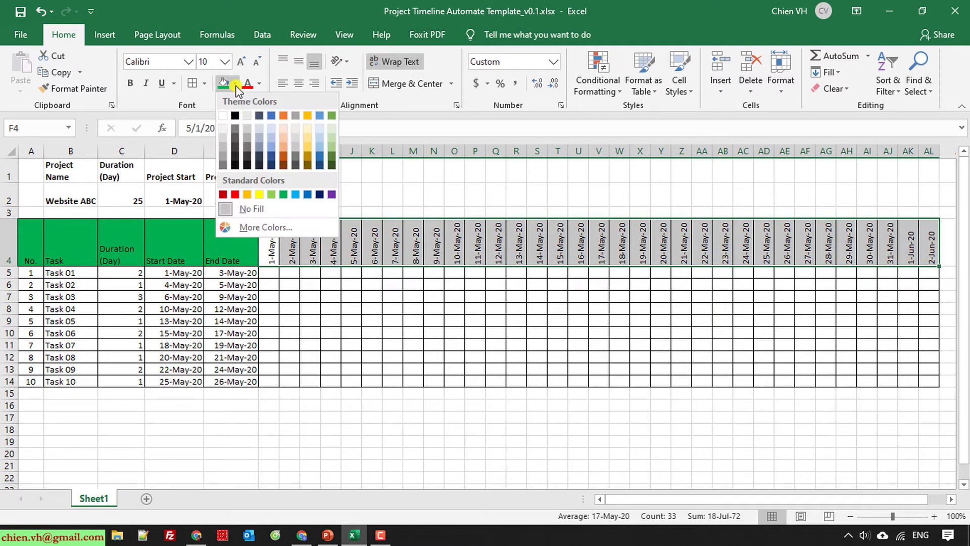
left_click(247, 195)
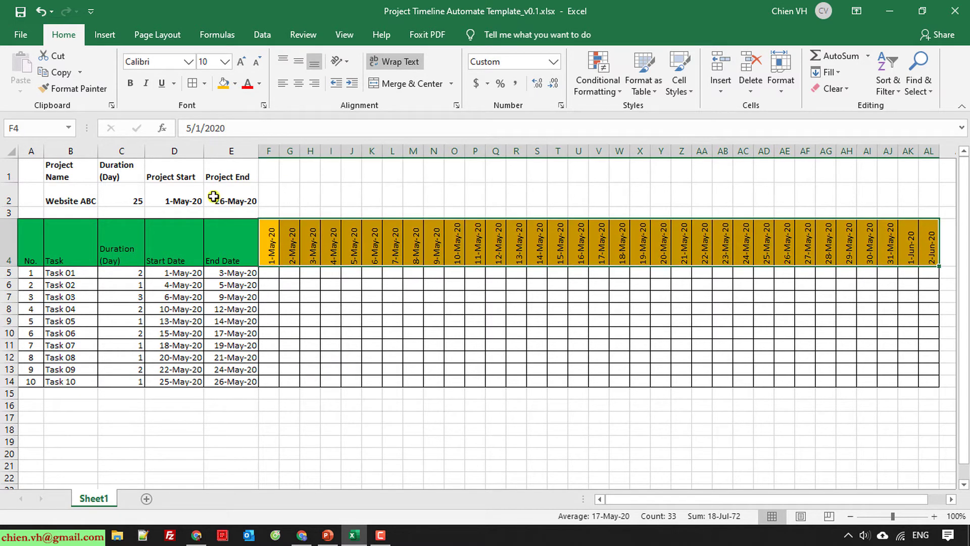
left_click(329, 407)
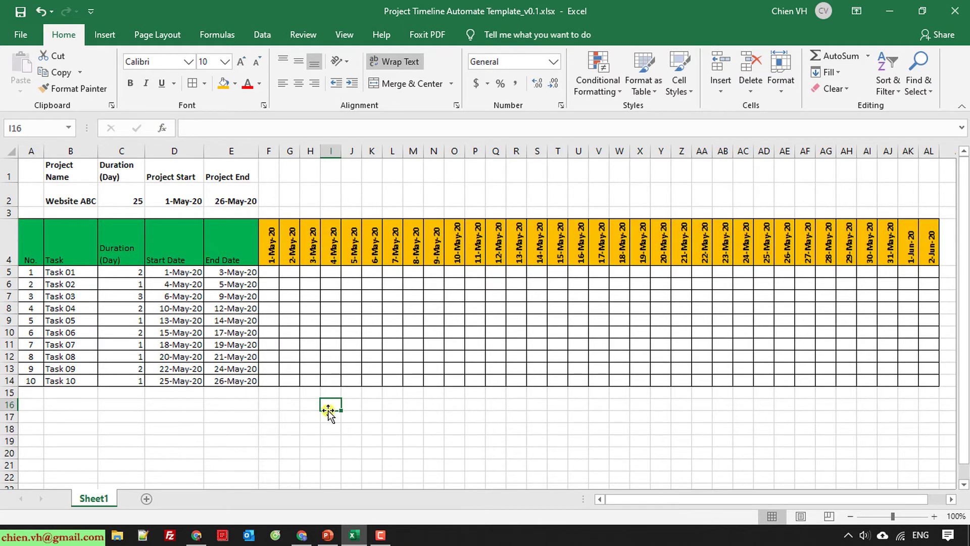
key("Return")
key("ctrl+z")
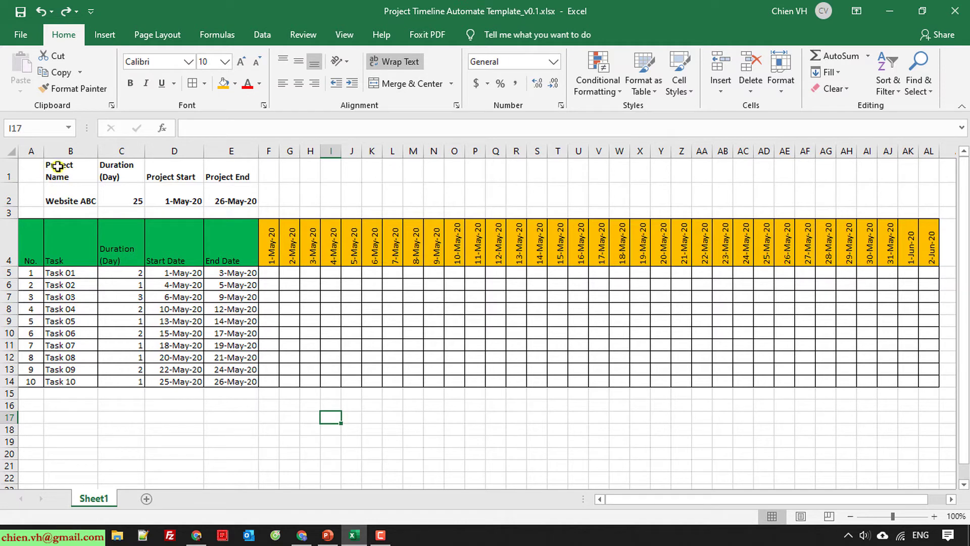
- Make the summary block B1:E2 bold, light green and middle-aligned
mouse_move(58, 164)
left_mouse_down()
mouse_move(173, 199)
mouse_move(239, 196)
left_mouse_up()
left_click(130, 83)
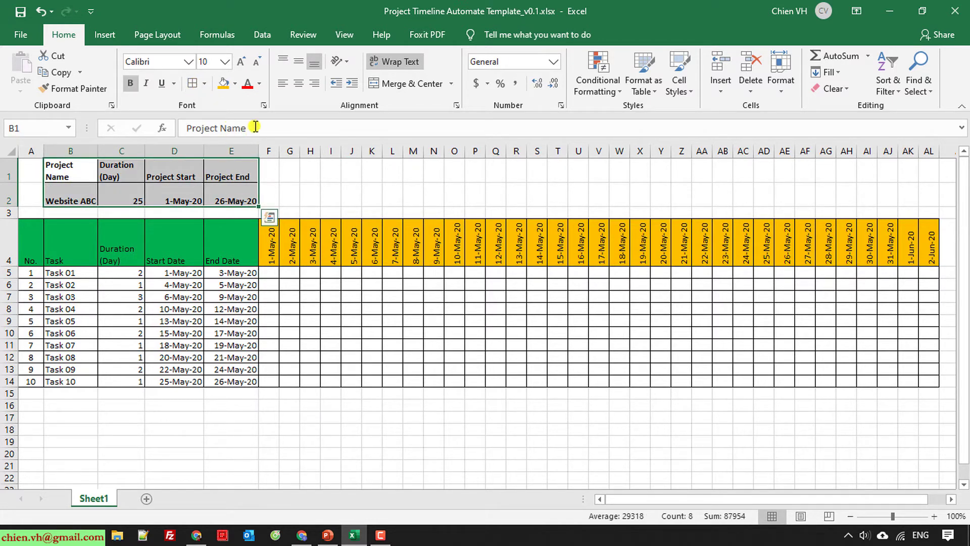
left_click(234, 84)
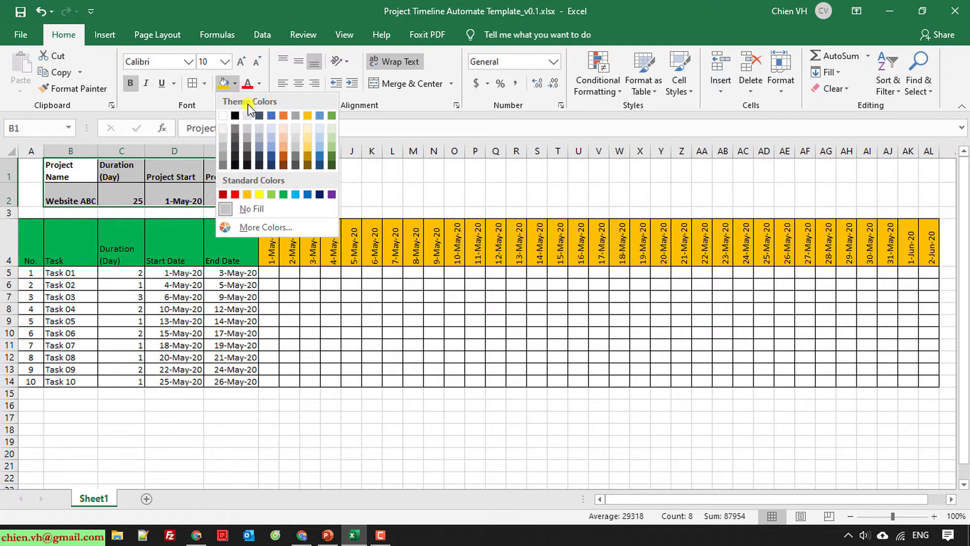
left_click(330, 127)
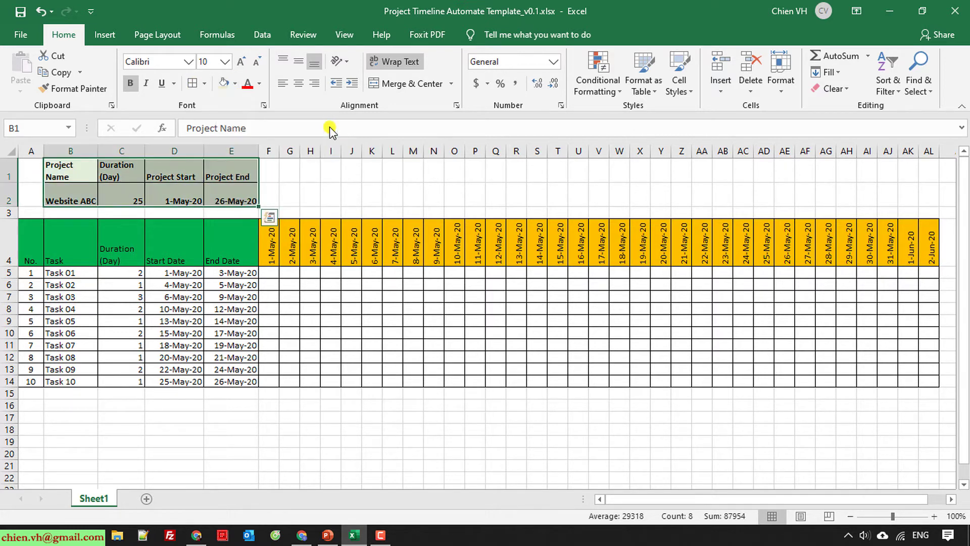
left_click(300, 63)
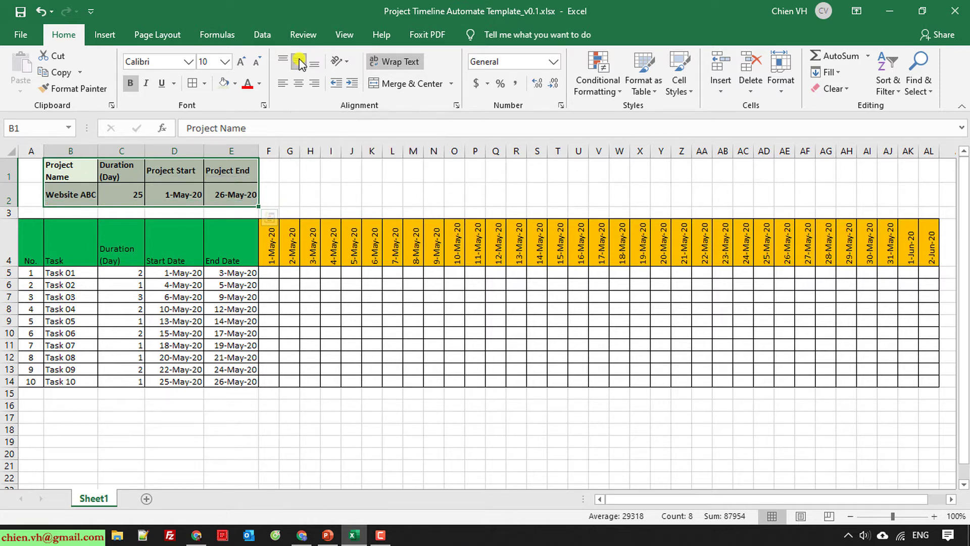
left_click(306, 191)
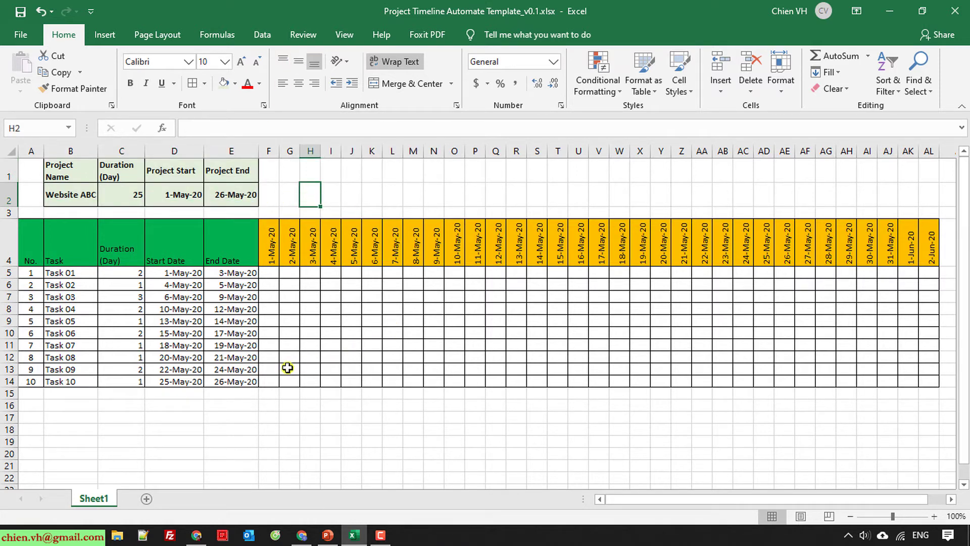
- Narrow column A by dragging its header border left
scroll(266, 374, "down", 1)
scroll(266, 374, "up", 1)
left_click_drag(654, 499, 607, 501)
left_click_drag(143, 151, 136, 151)
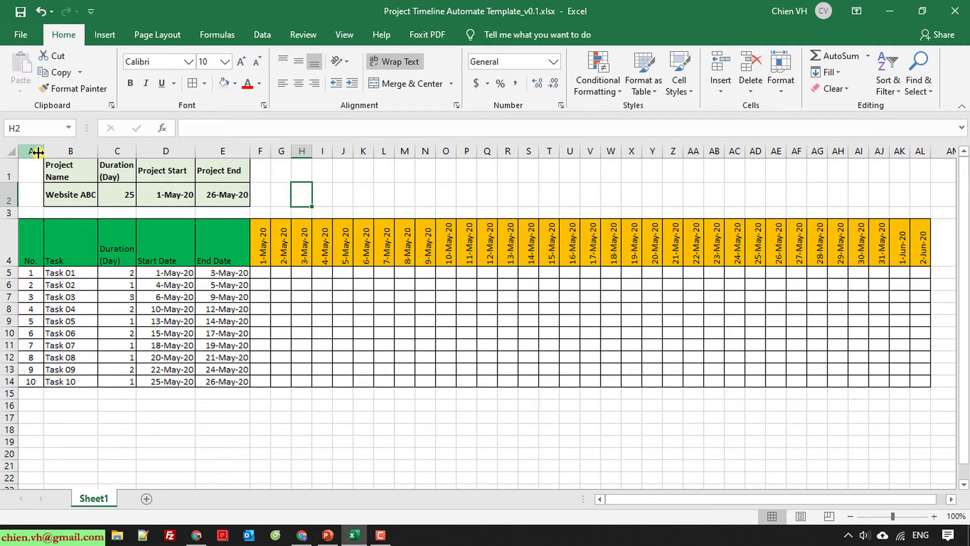
left_click_drag(39, 152, 35, 151)
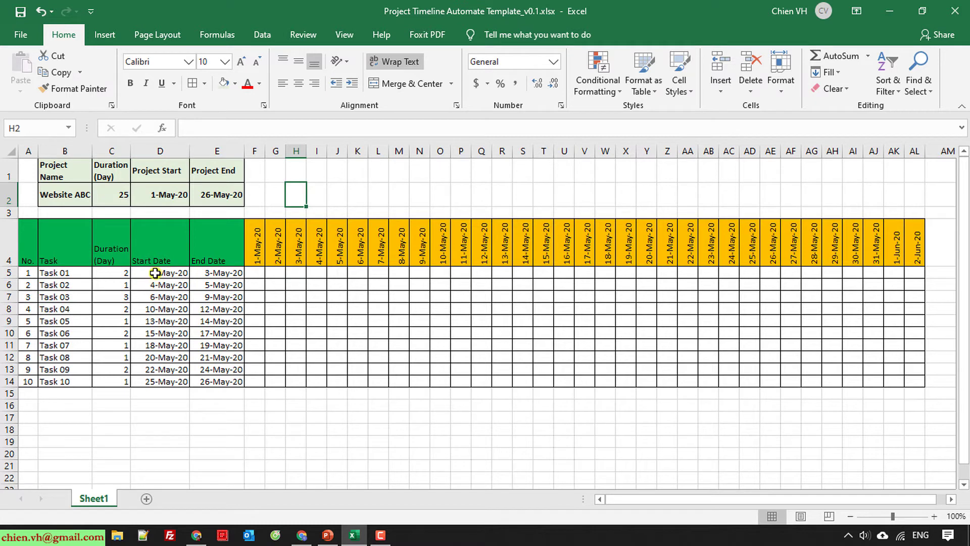
- Inspect the start date formulas and the F4 and F5 date cells
left_click(257, 272)
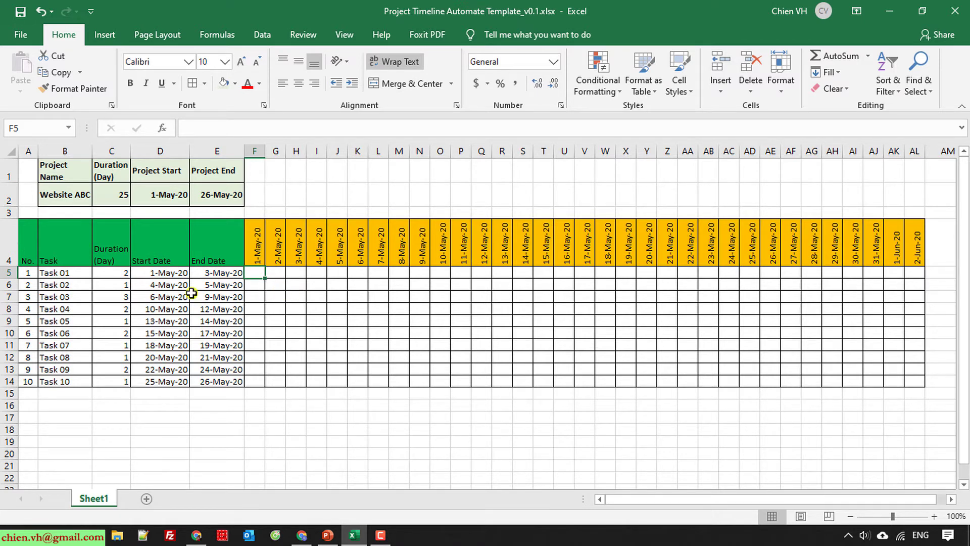
left_click(158, 286)
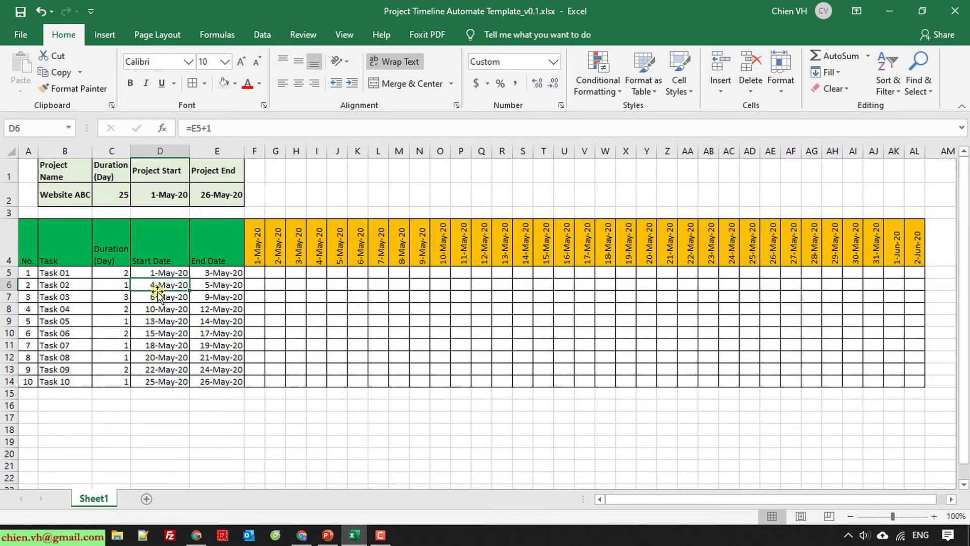
left_click(319, 283)
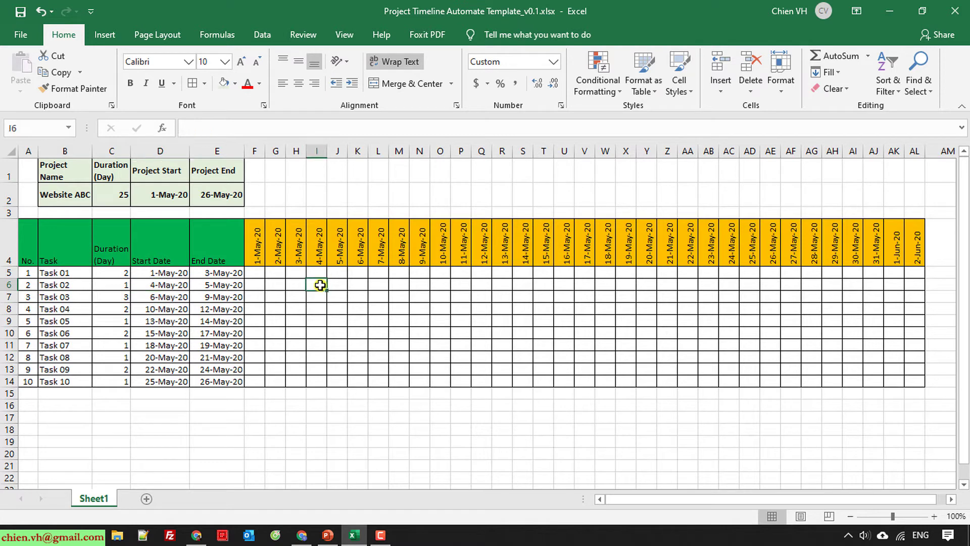
left_click(260, 276)
left_click(313, 284)
left_click(417, 434)
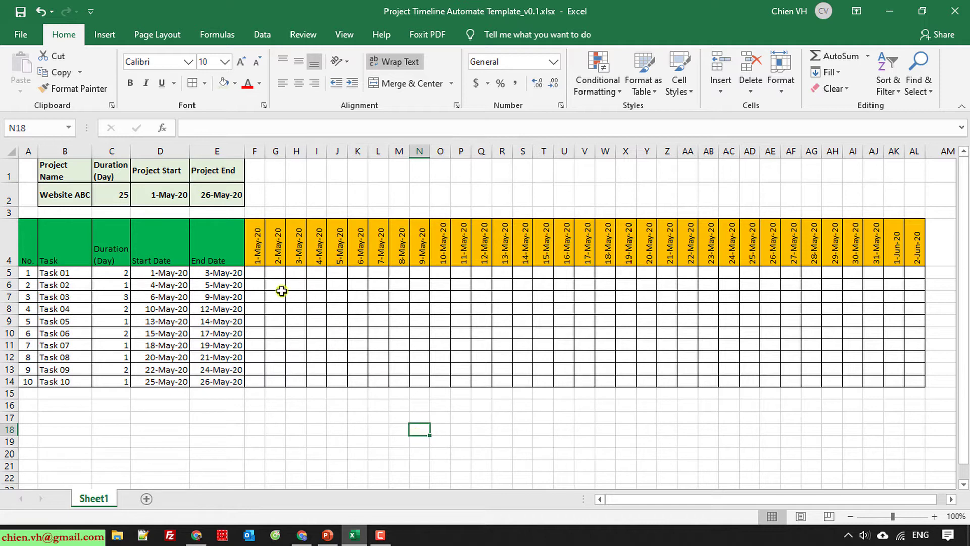
left_click(258, 273)
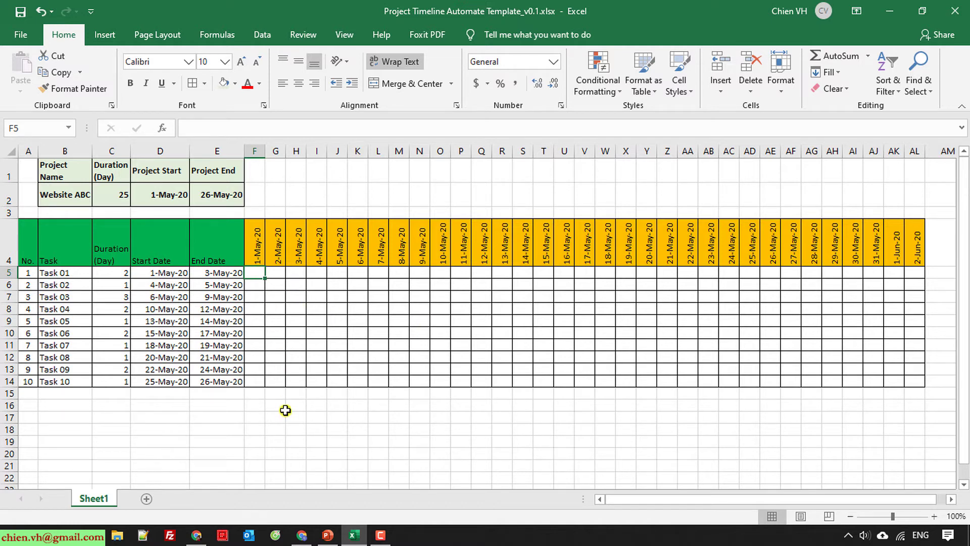
left_click(258, 255)
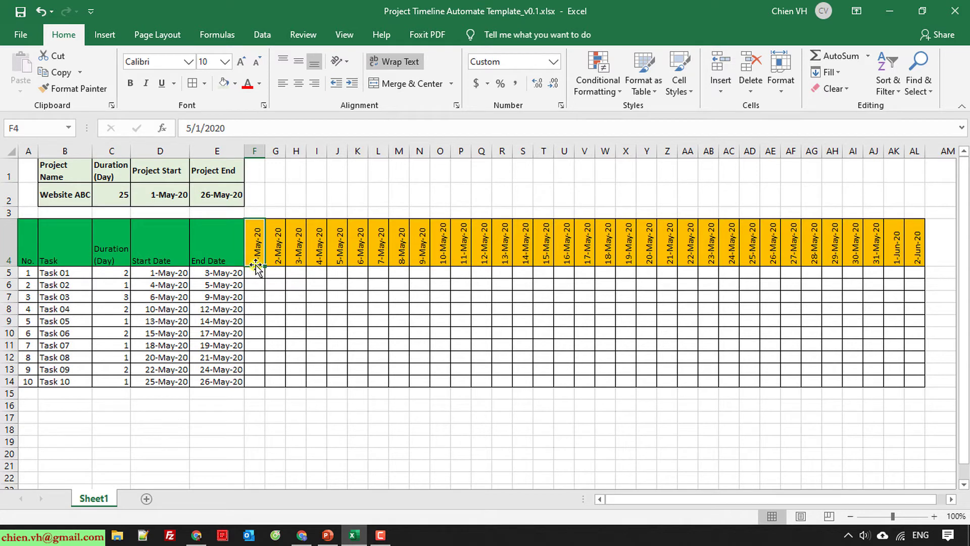
scroll(355, 411, "up", 2, "ctrl")
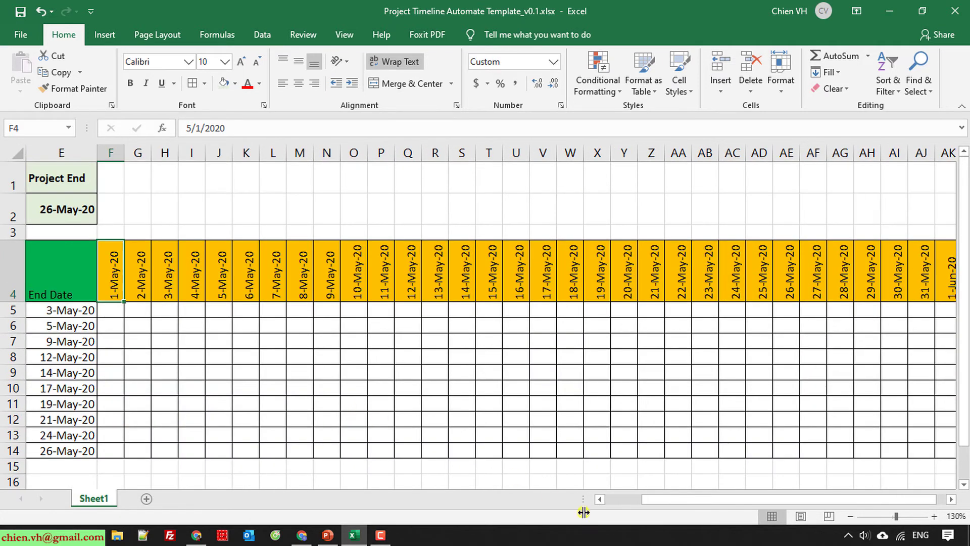
left_click_drag(697, 502, 639, 501)
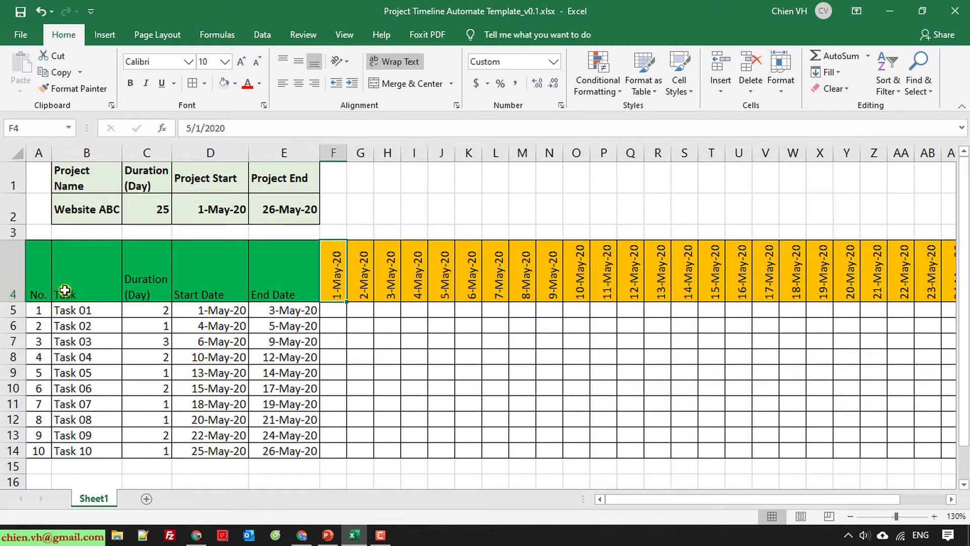
- Write the note F4>=D5 in G2 and merge and centre it across G2:Q2
left_click(361, 209)
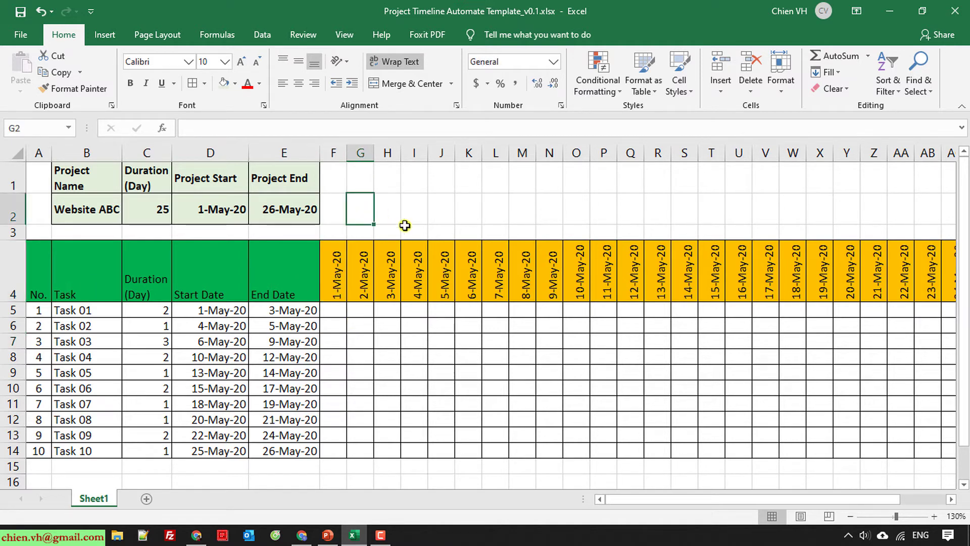
type("FE")
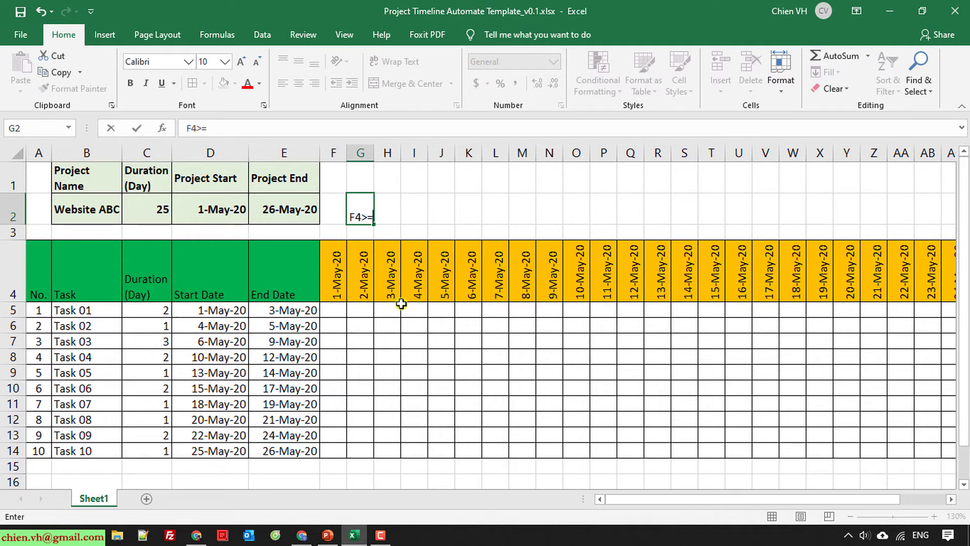
type("D5")
left_click(497, 410)
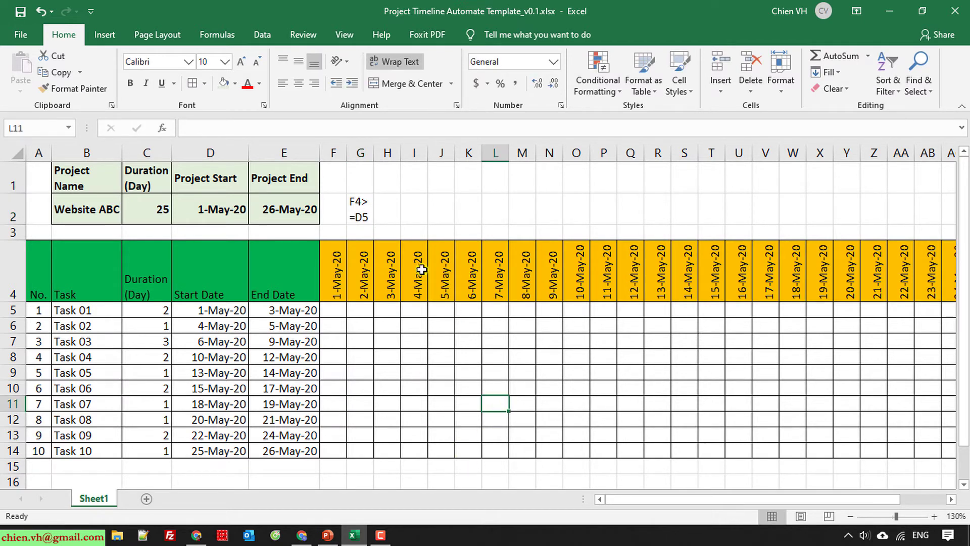
left_click_drag(359, 209, 632, 210)
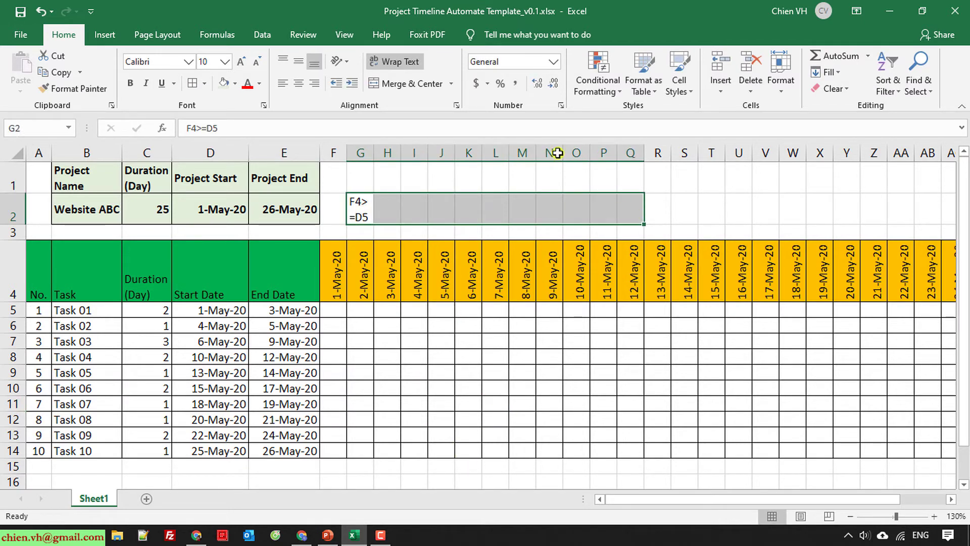
left_click(411, 84)
left_click(530, 364)
- Extend the note with 'and F4<=E5'
double_click(537, 211)
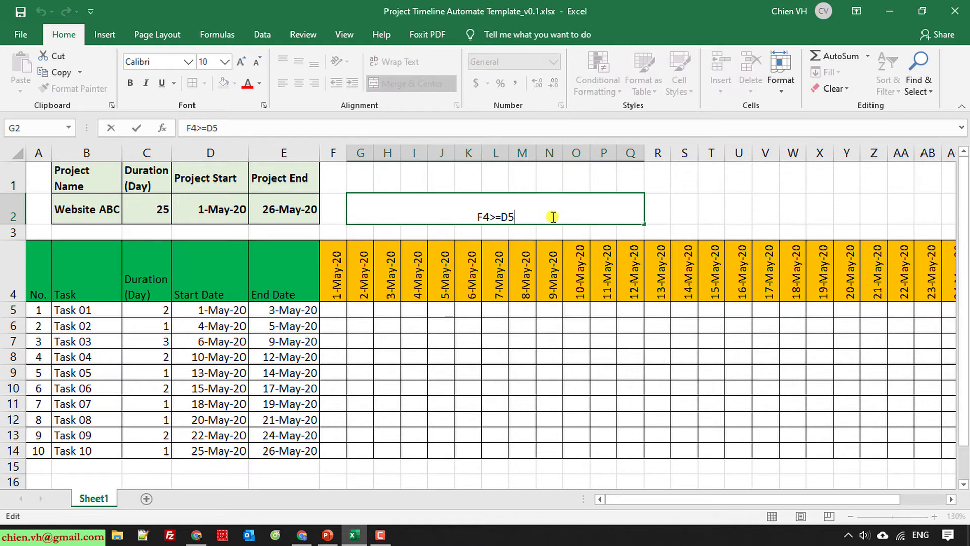
type("and ")
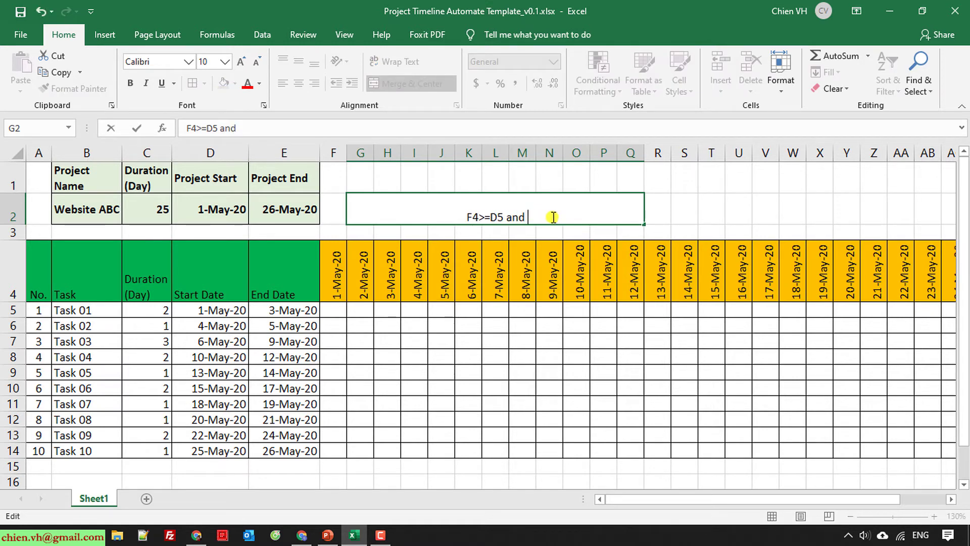
type("F4")
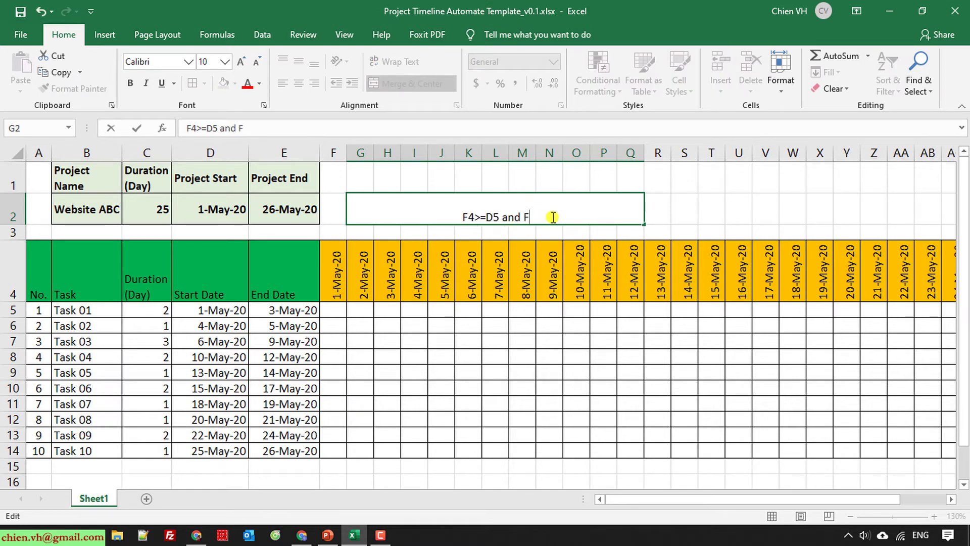
type("<")
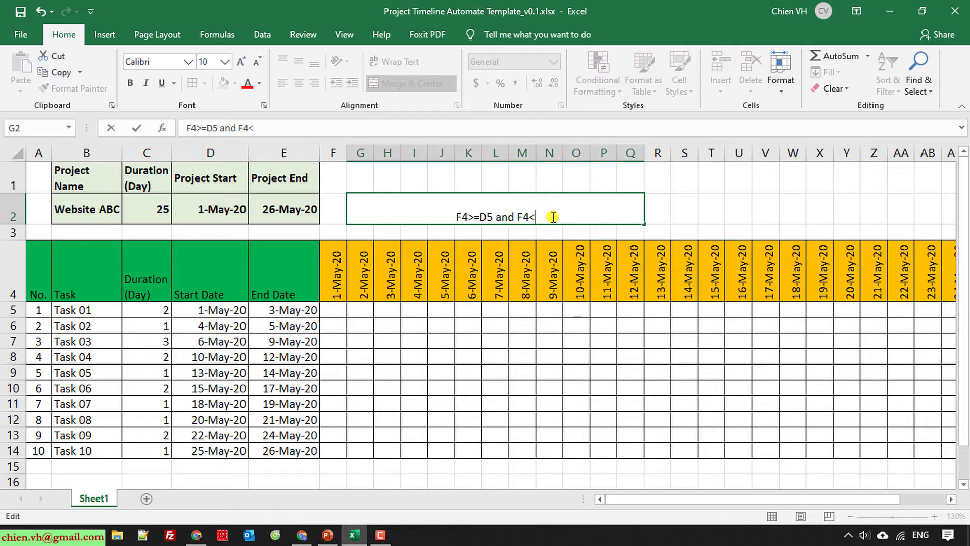
type("=")
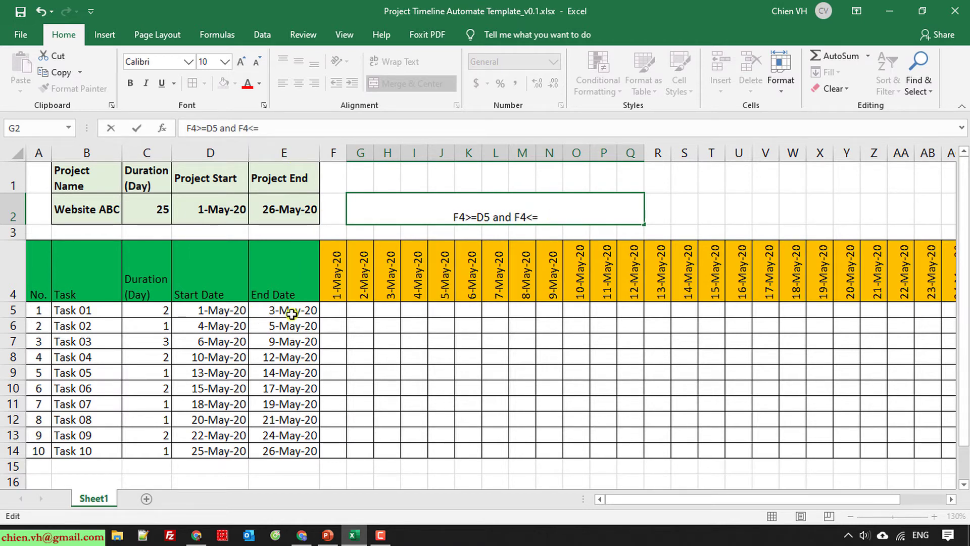
type("E5")
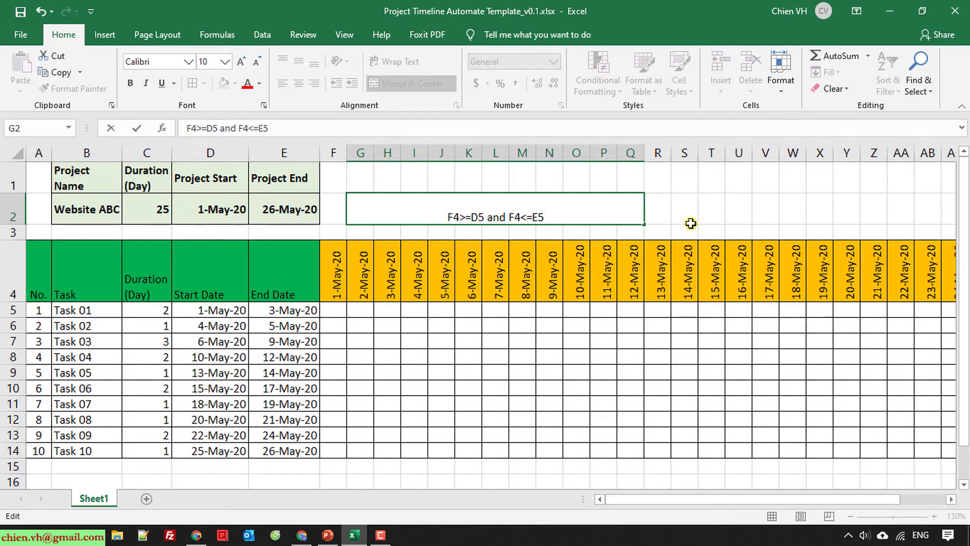
key("Return")
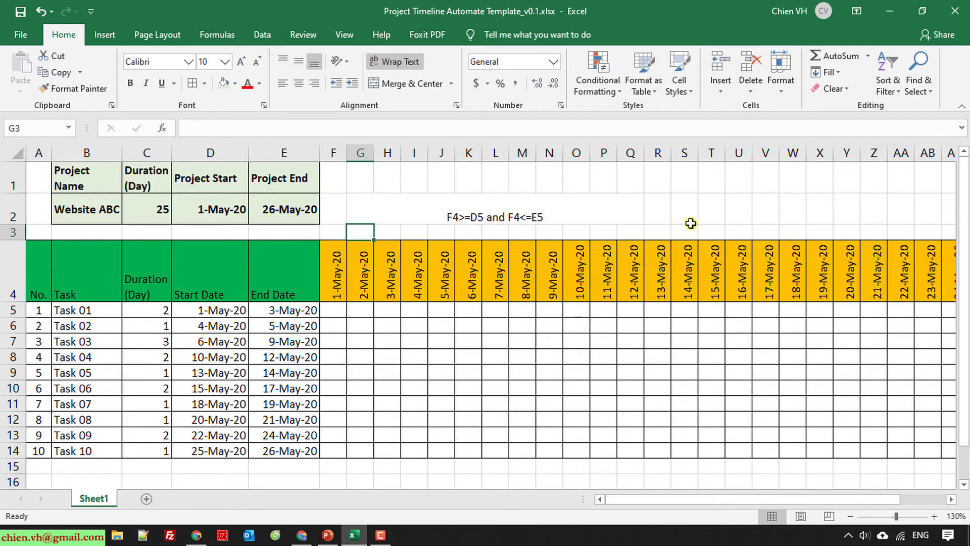
left_click(467, 218)
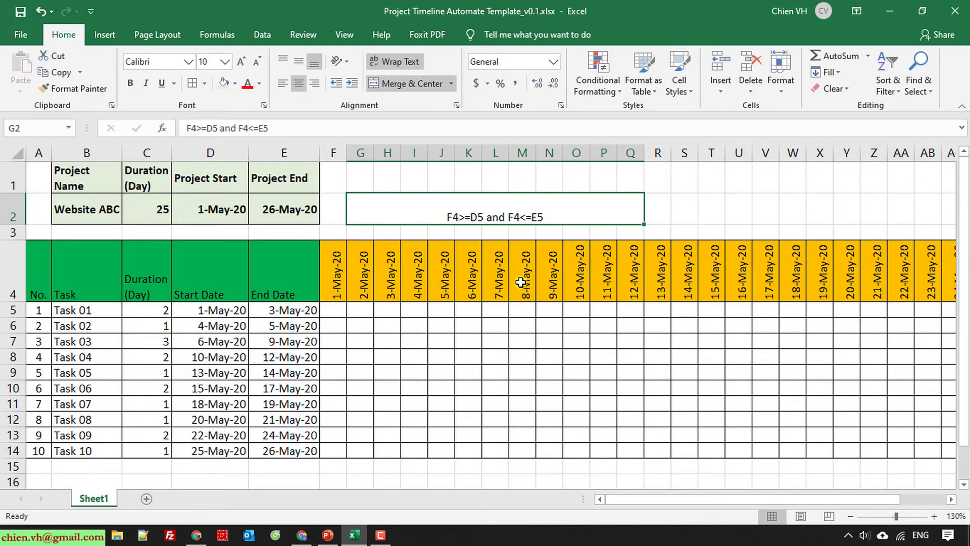
left_click(656, 210)
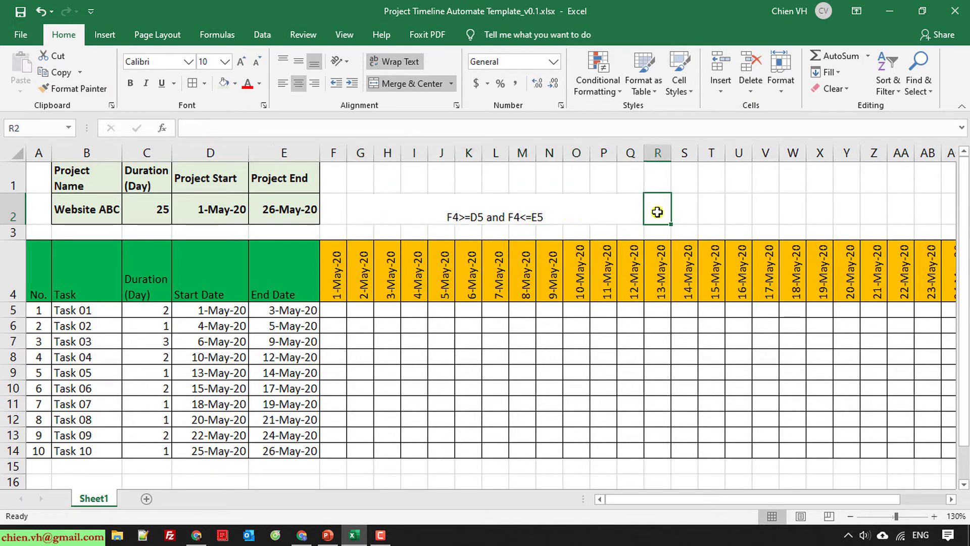
- Append '--> IF & AND' to the merged note
double_click(581, 216)
type("-")
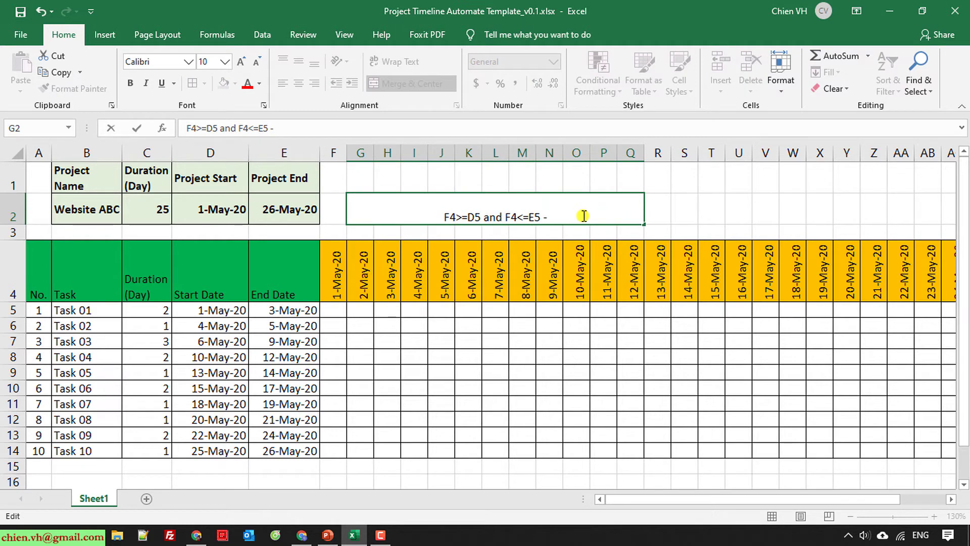
type("-> IF")
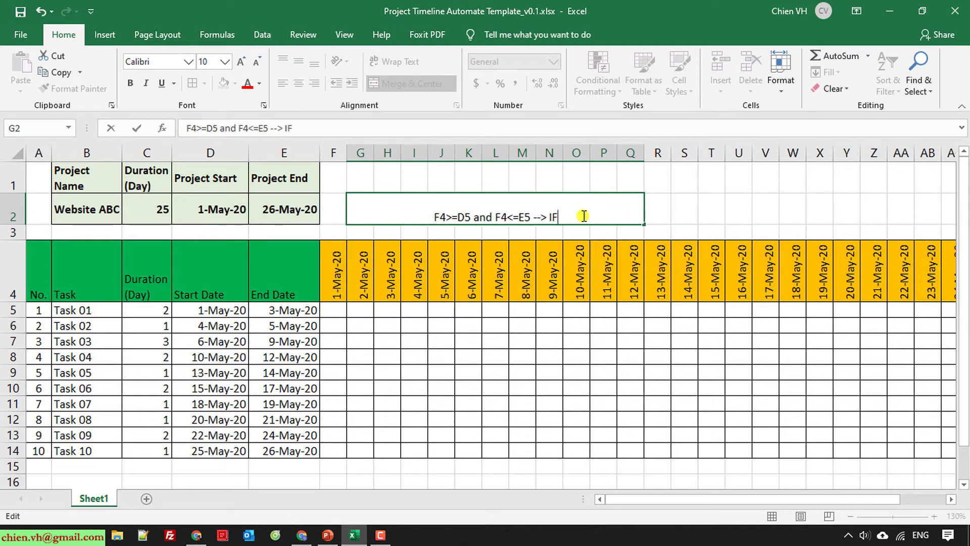
type(" & AND")
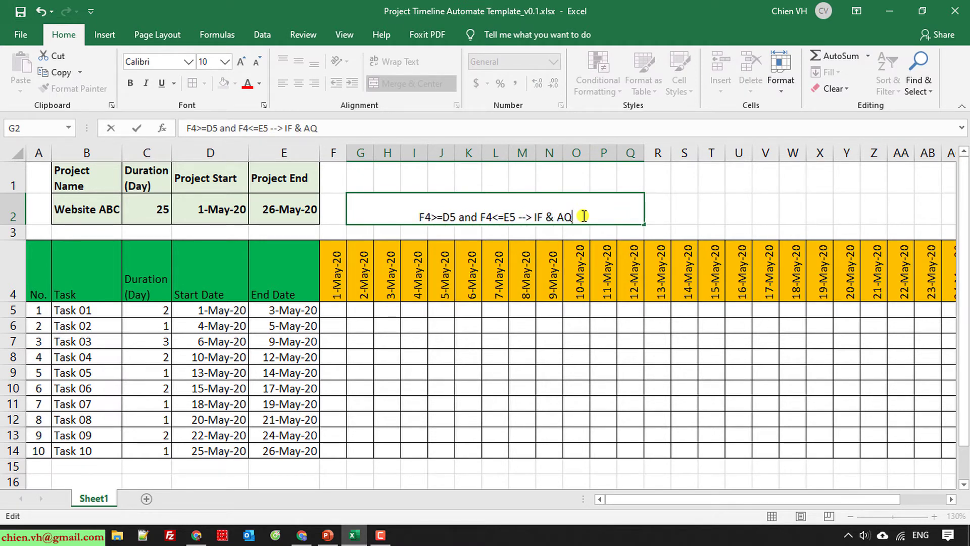
key("Return")
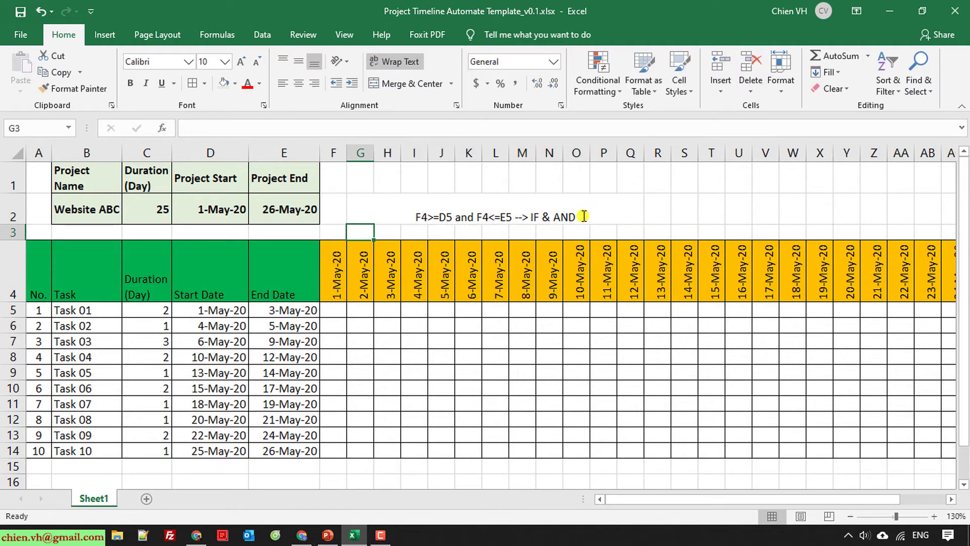
left_click(342, 309)
- Enter =IF(AND(F4>=D5, F5<=E5),"x","") in F5, triggering a circular-reference warning
type("=I")
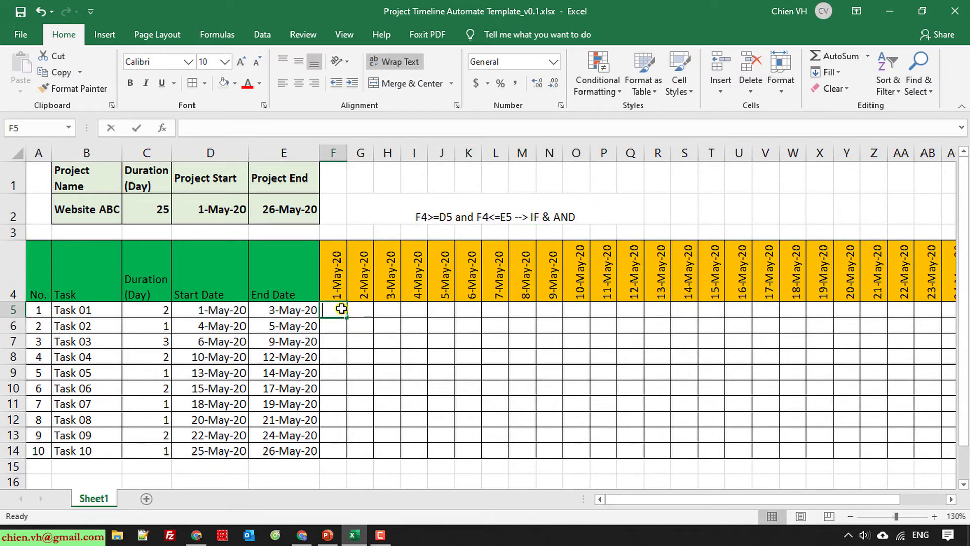
type("F")
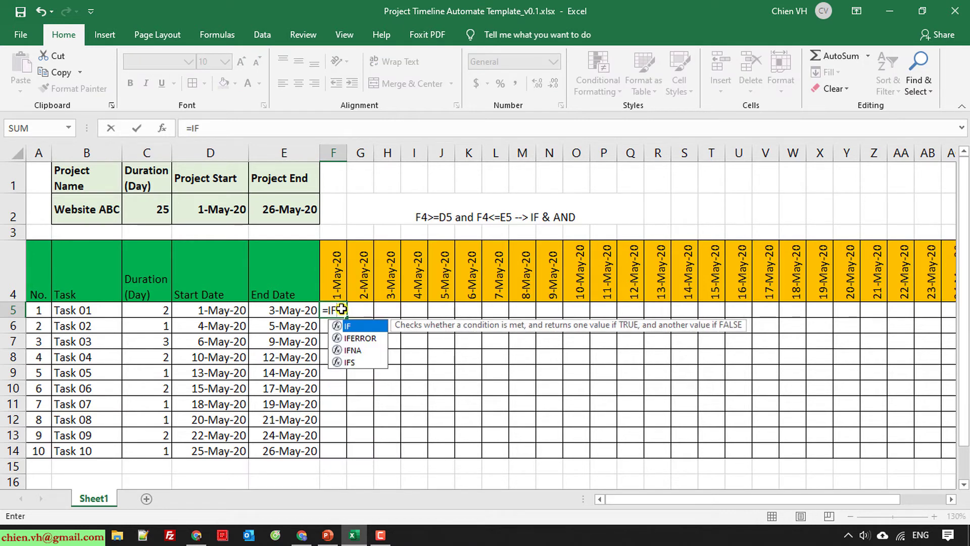
type("(AND")
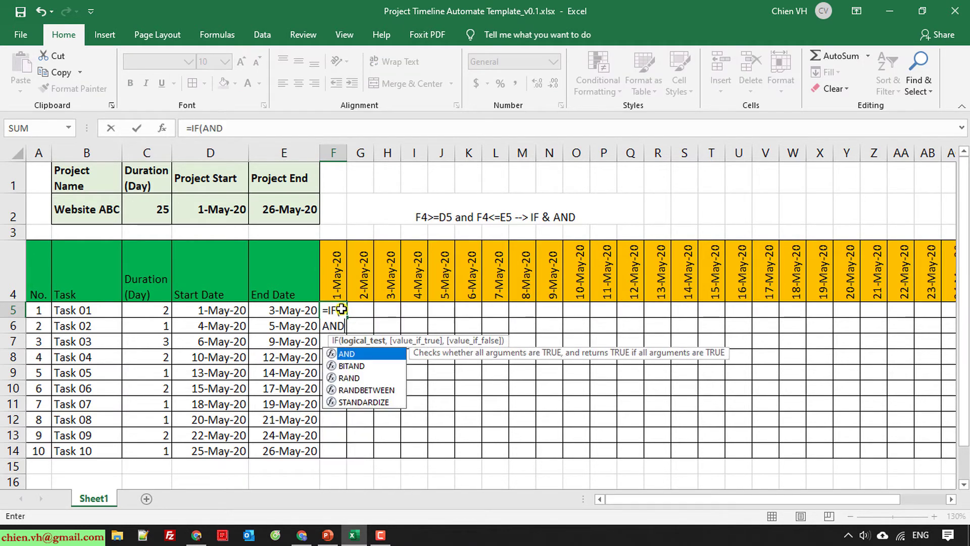
type("(")
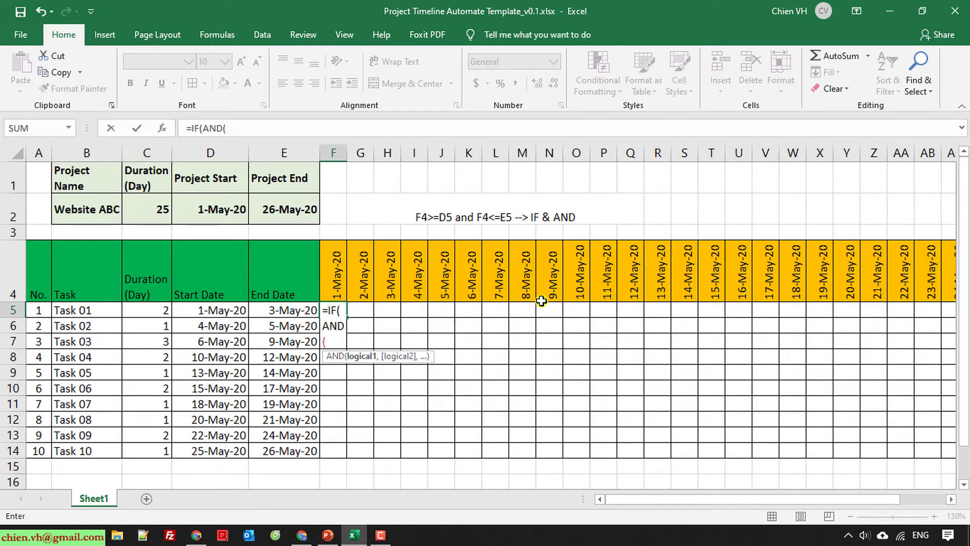
type("F4")
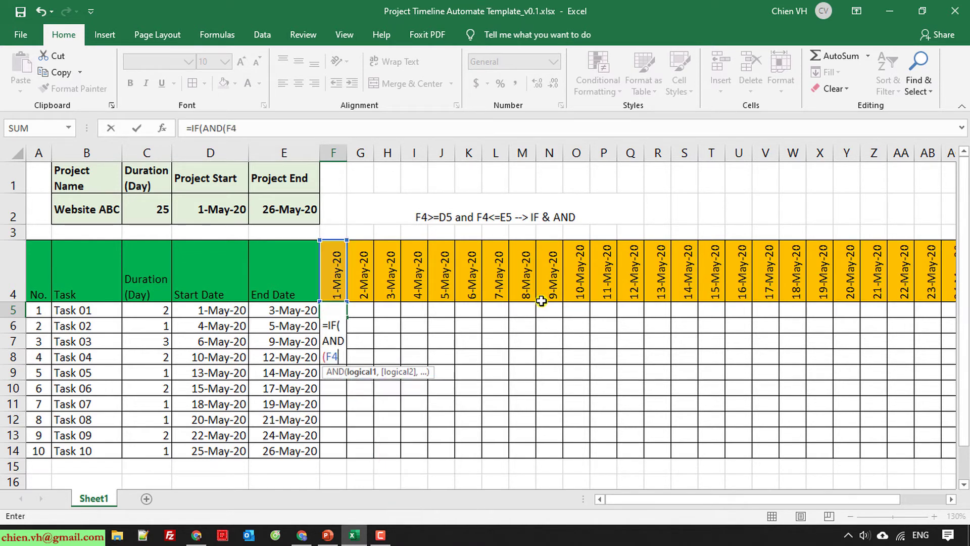
type(">=D")
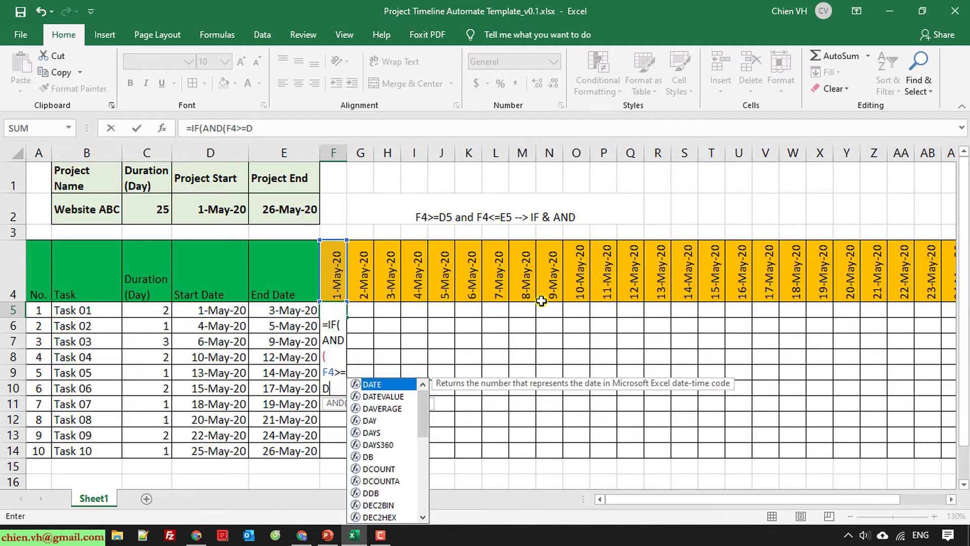
type("5")
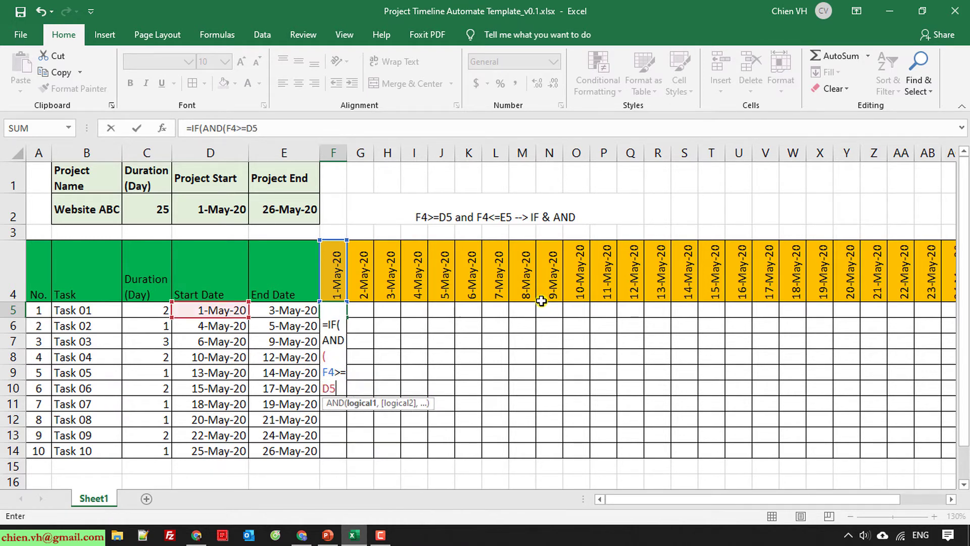
type(",")
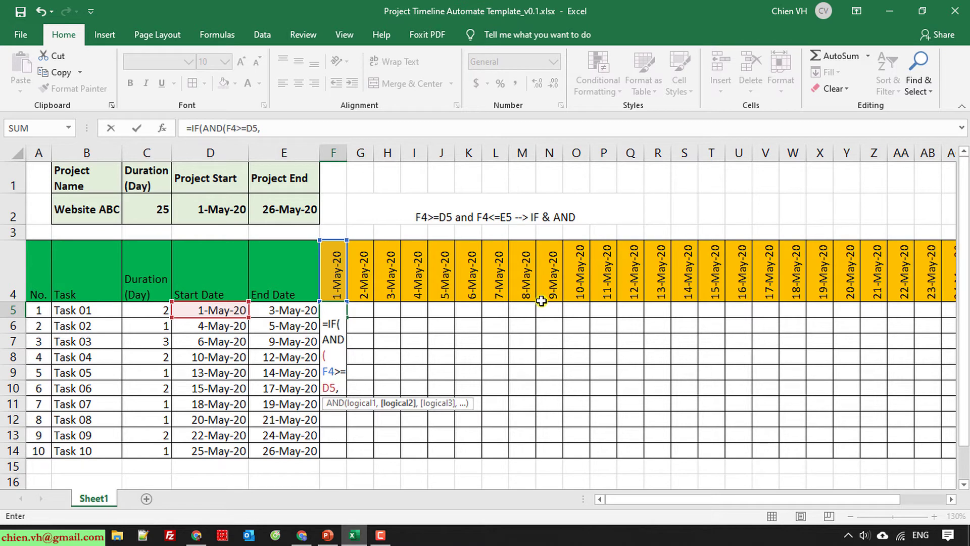
type(" F5")
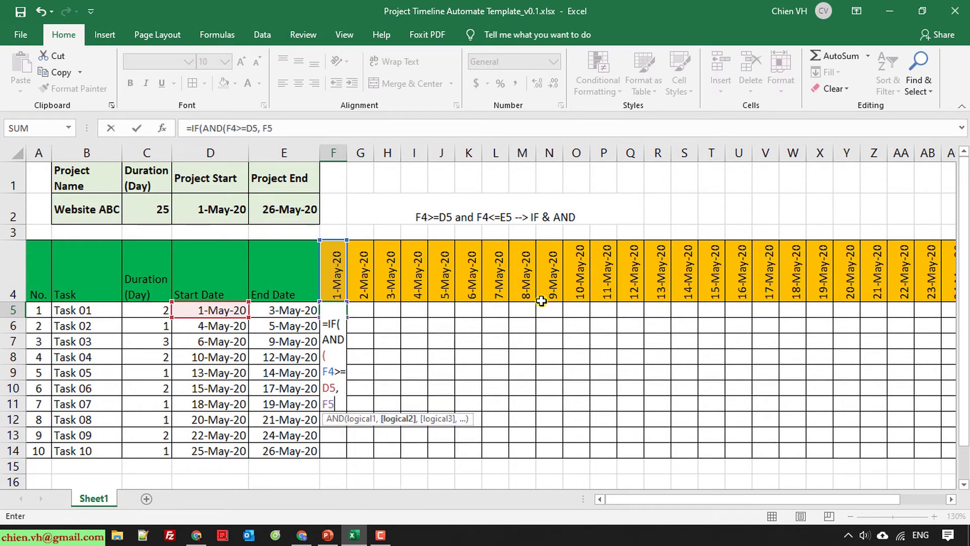
type("<=")
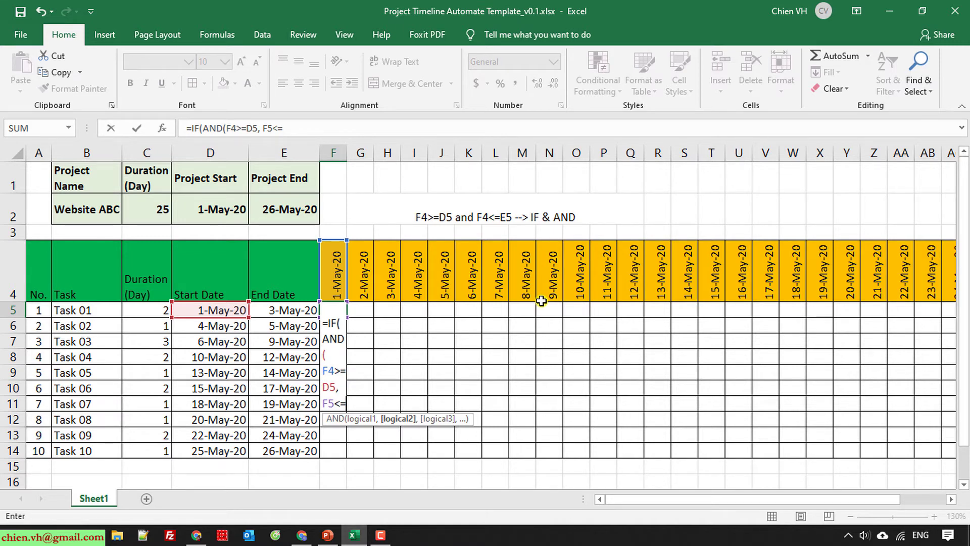
type("E5")
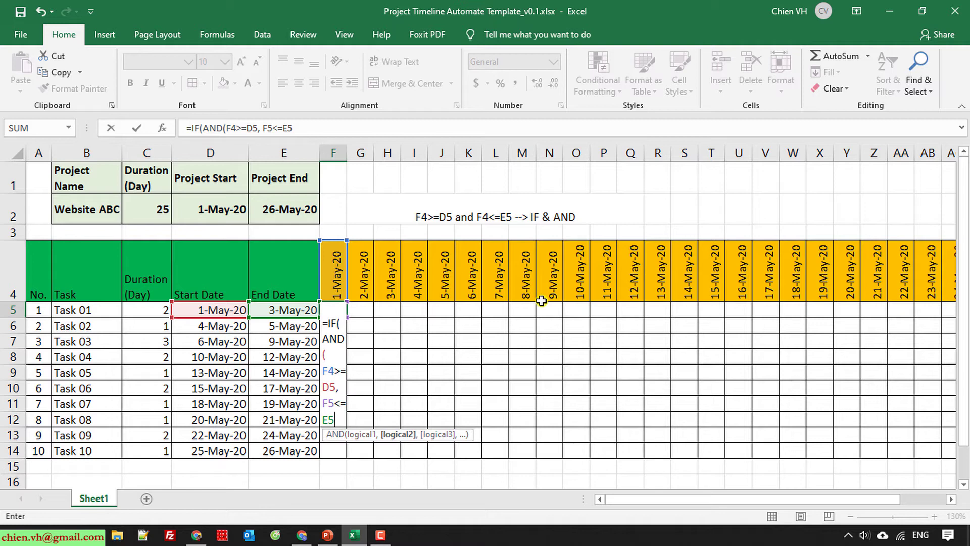
type("),")
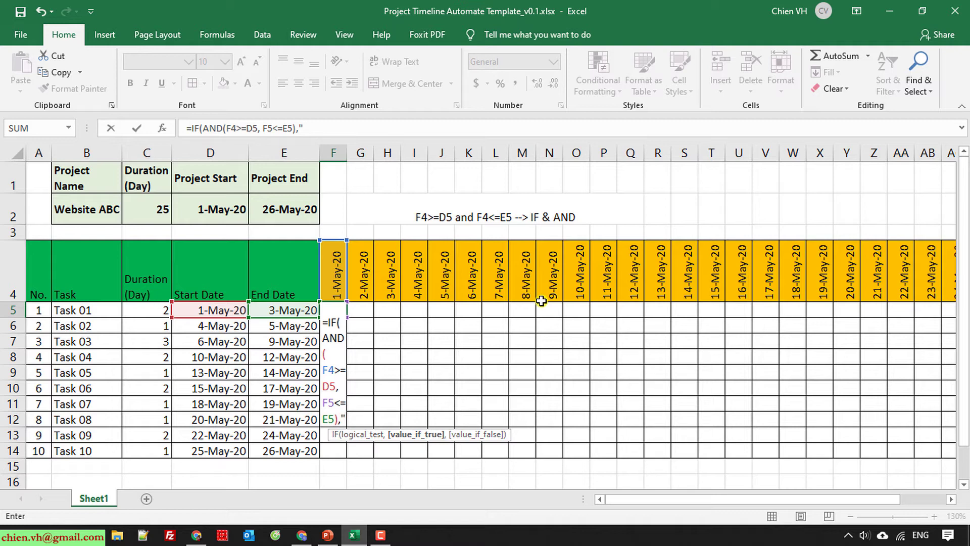
type("\"x\"")
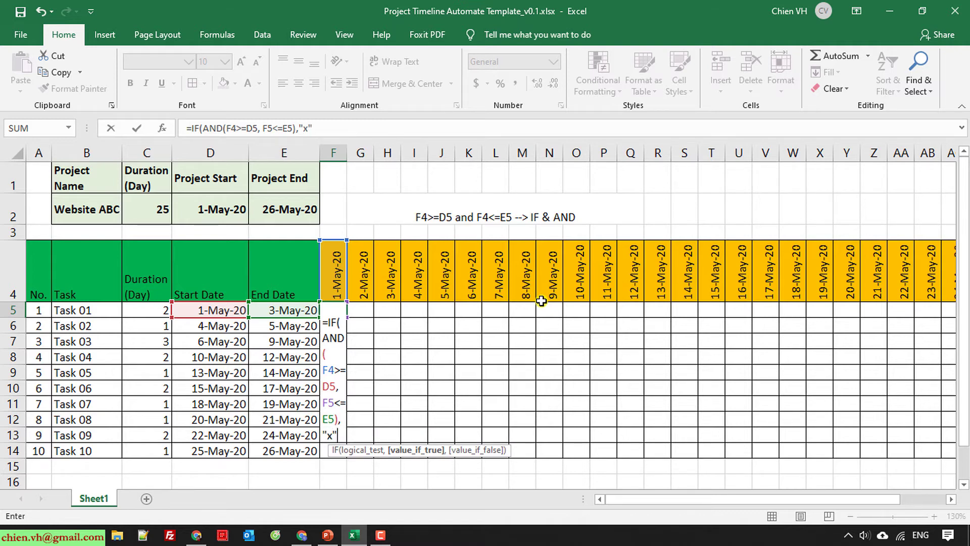
type(",")
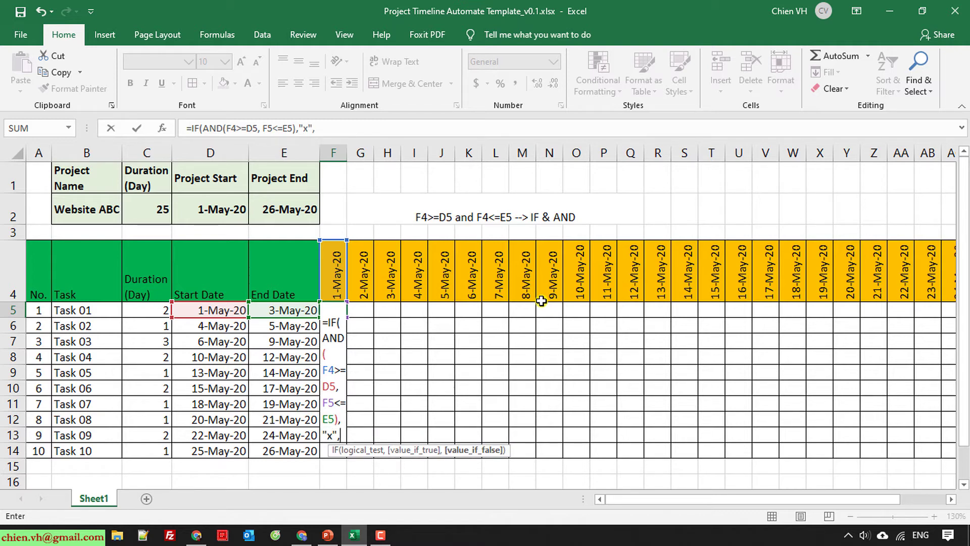
type("\"\")")
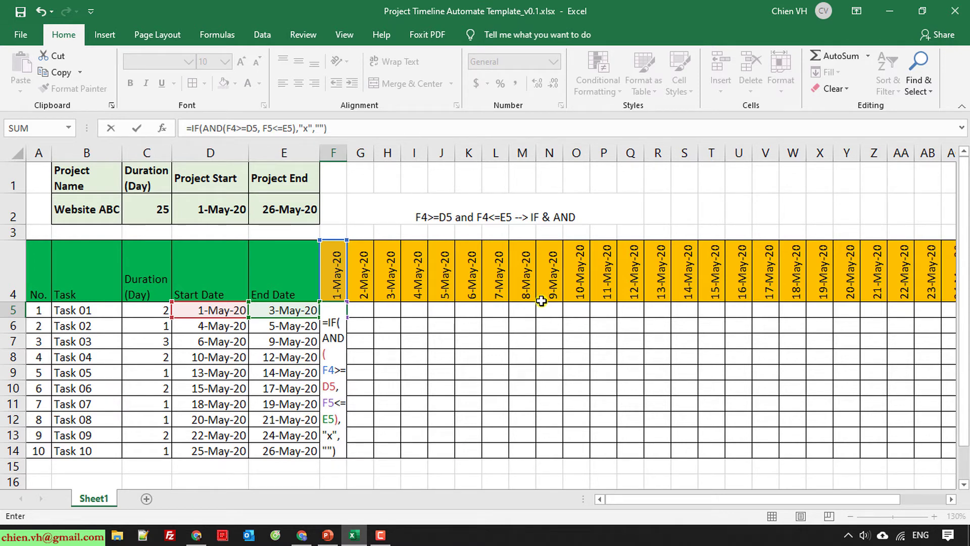
key("Return")
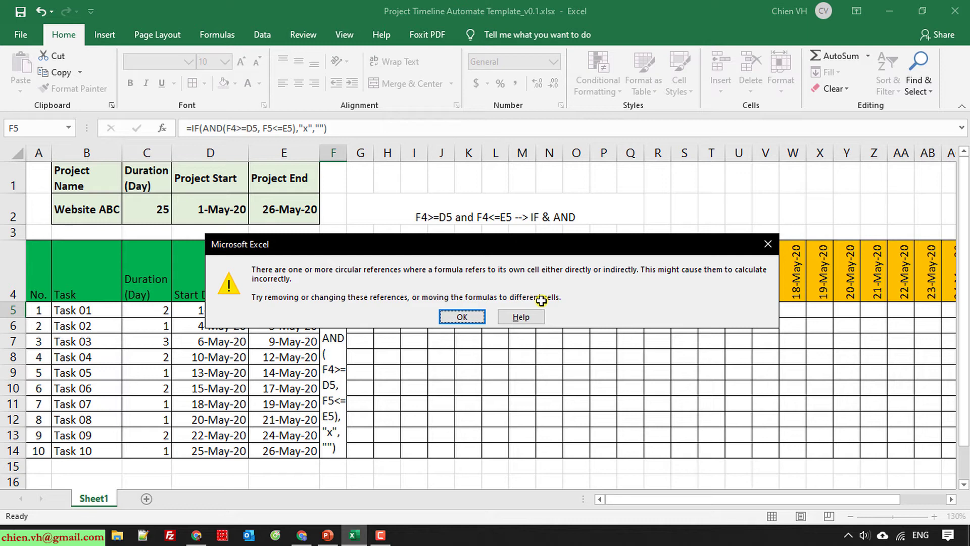
- Dismiss the circular-reference warning and reopen F5's formula for review
left_click(462, 317)
key("Up")
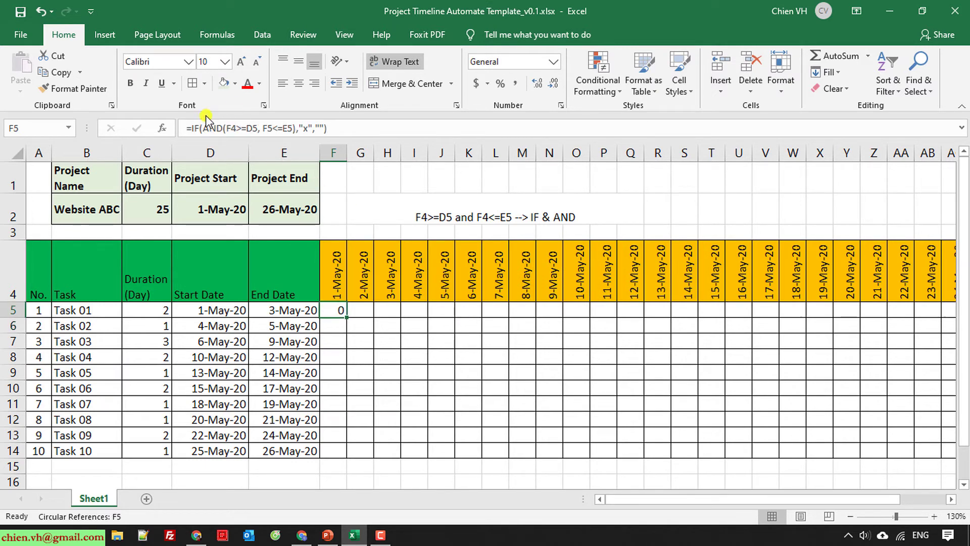
left_click(290, 216)
left_click(334, 314)
double_click(334, 314)
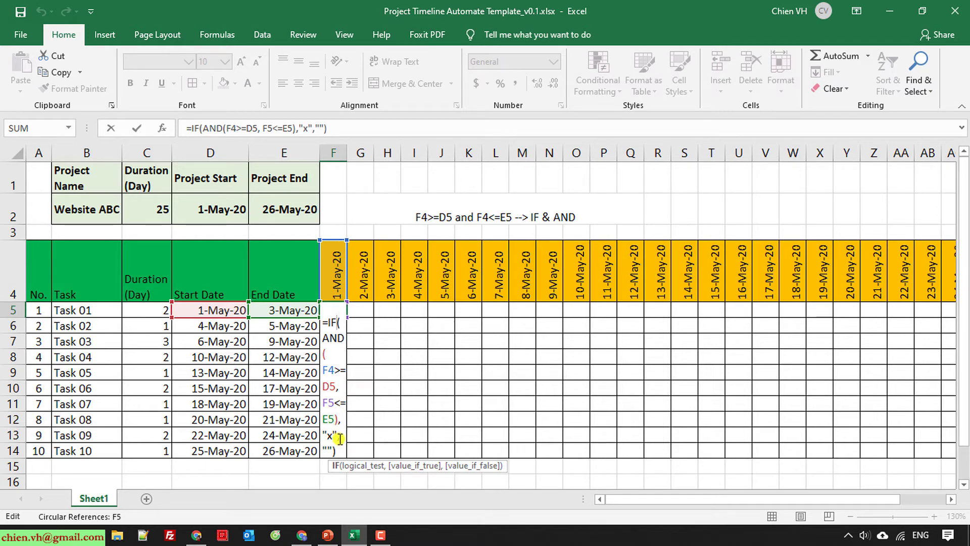
left_click(404, 414)
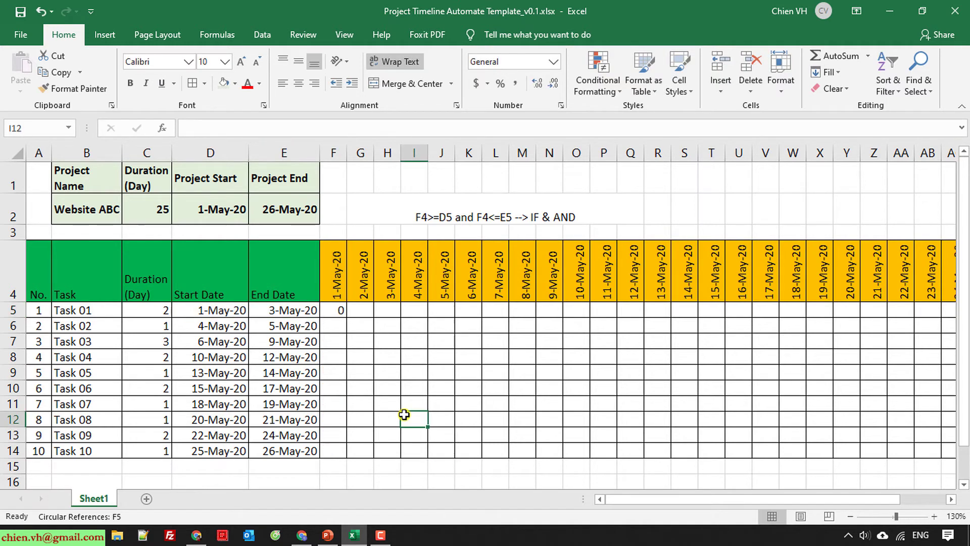
- Correct the second condition in F5's formula from F5<=E5 to F4<=E5
left_click(343, 311)
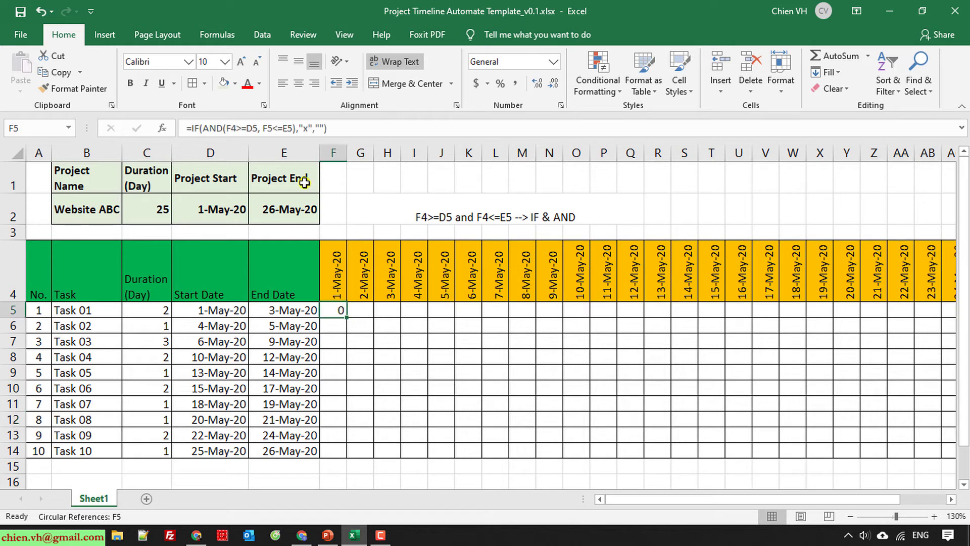
left_click(338, 128)
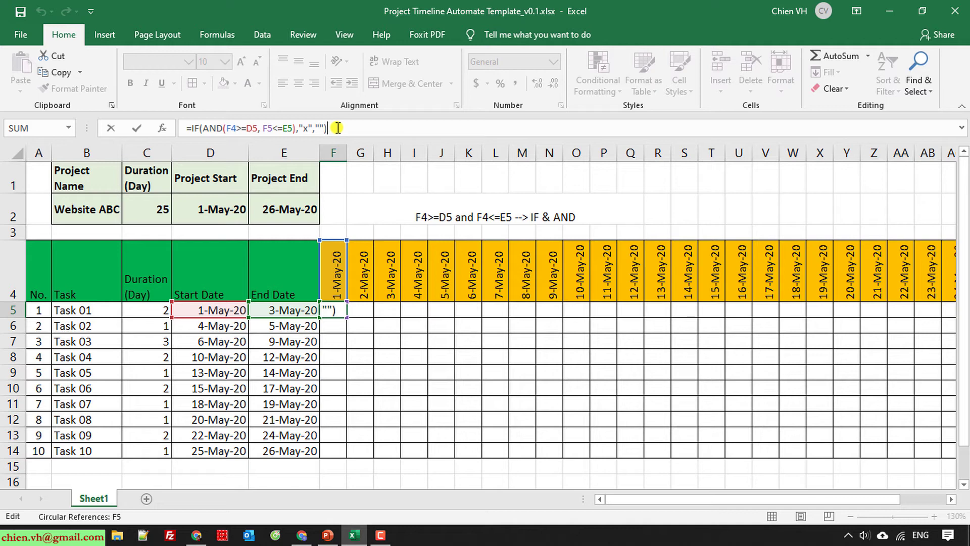
left_click(296, 129)
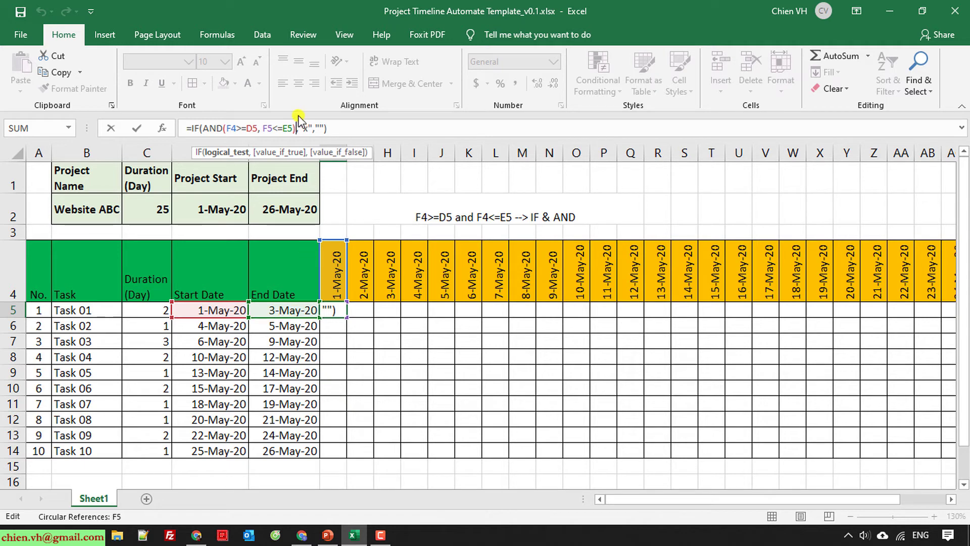
left_click(271, 127)
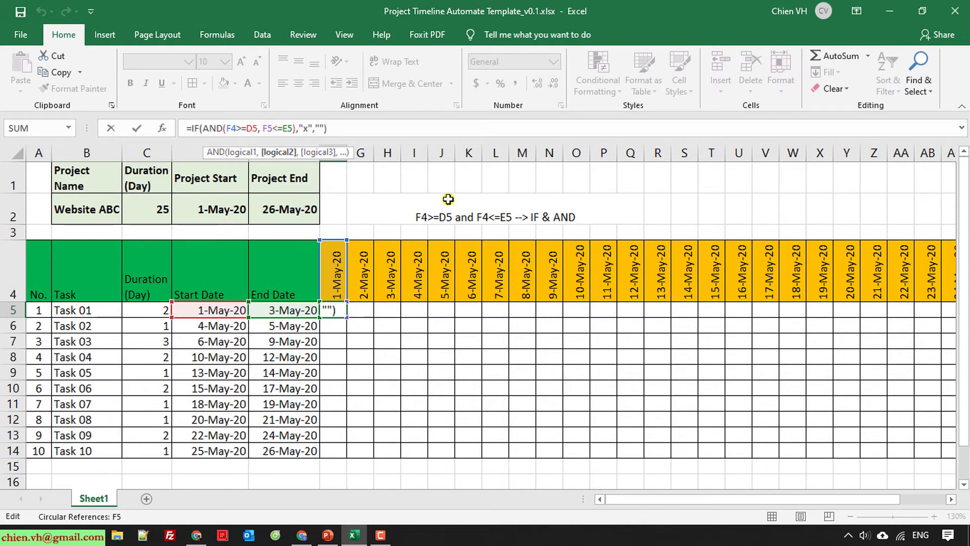
key("Delete")
- Commit the corrected formula in F5 and reselect F5 to check it
type("4")
key("Return")
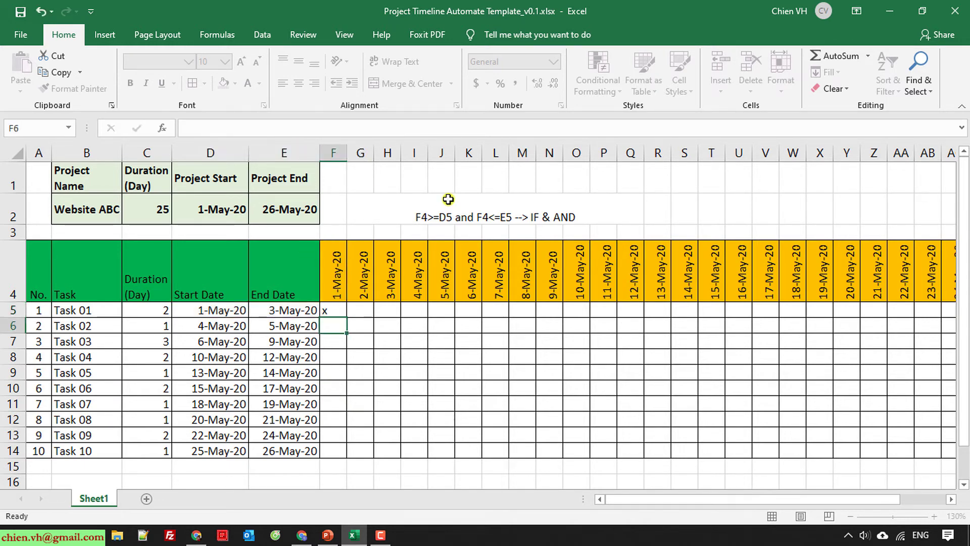
left_click(409, 389)
left_click(331, 309)
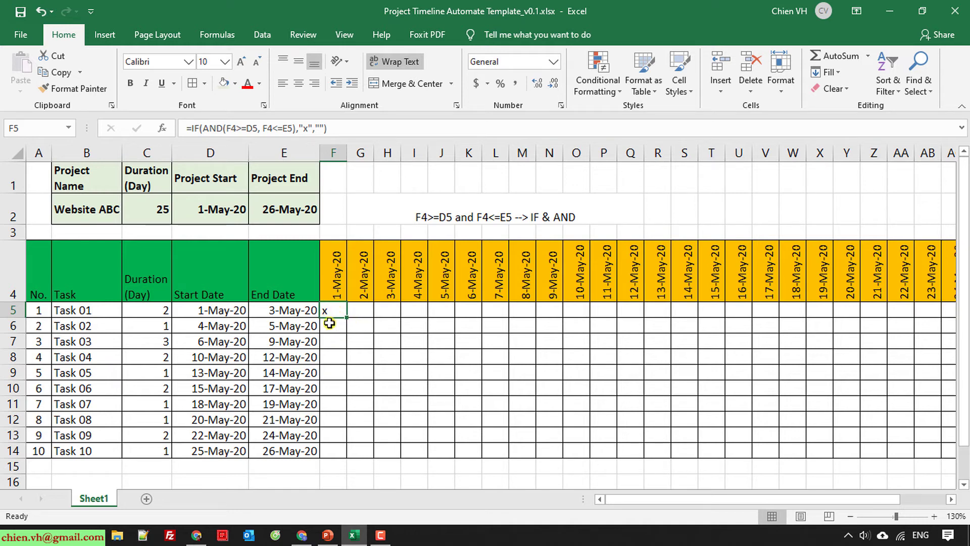
left_click(342, 368)
left_click(336, 310)
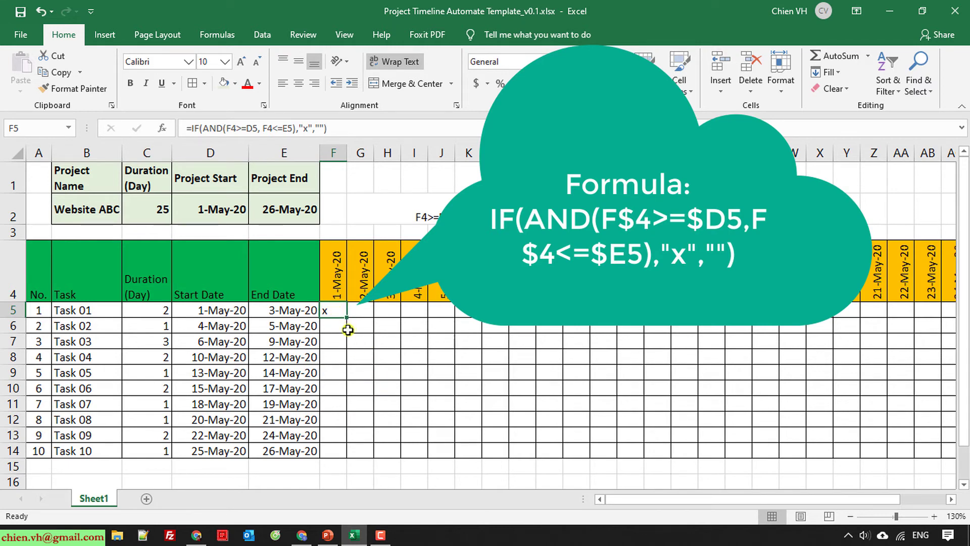
- Copy F5's formula across to G5:H5 and compare the copied formulas
left_click_drag(345, 315, 397, 321)
left_click(387, 310)
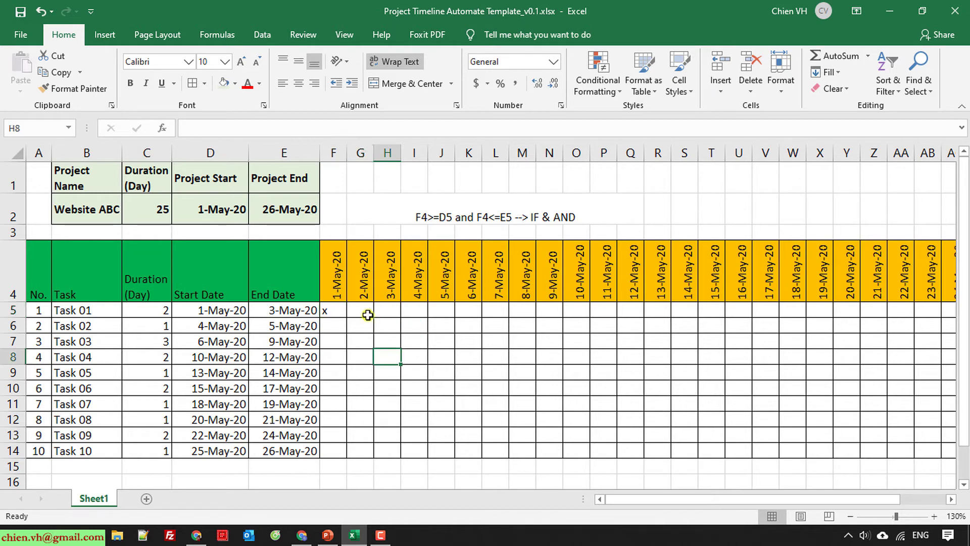
left_click(366, 313)
key("Left")
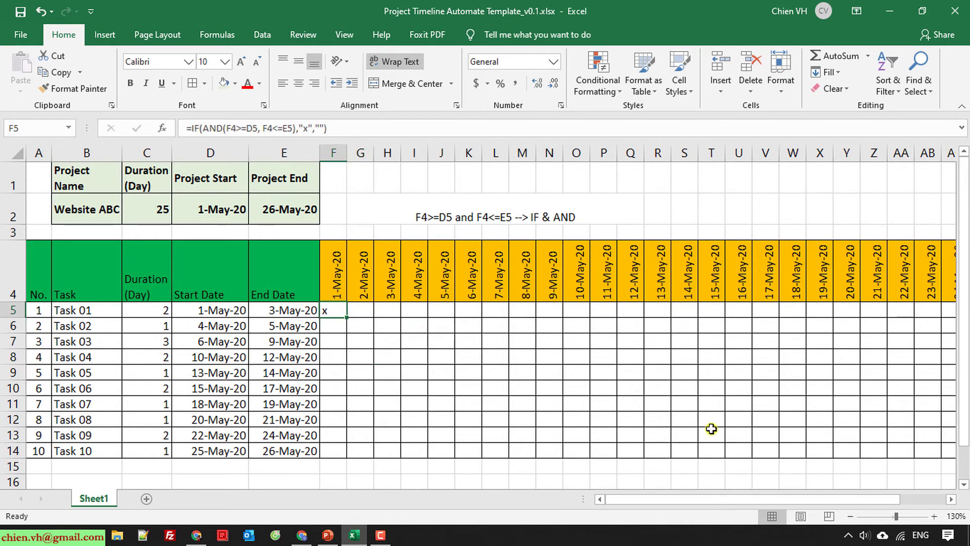
key("Right")
key("Right")
key("Right")
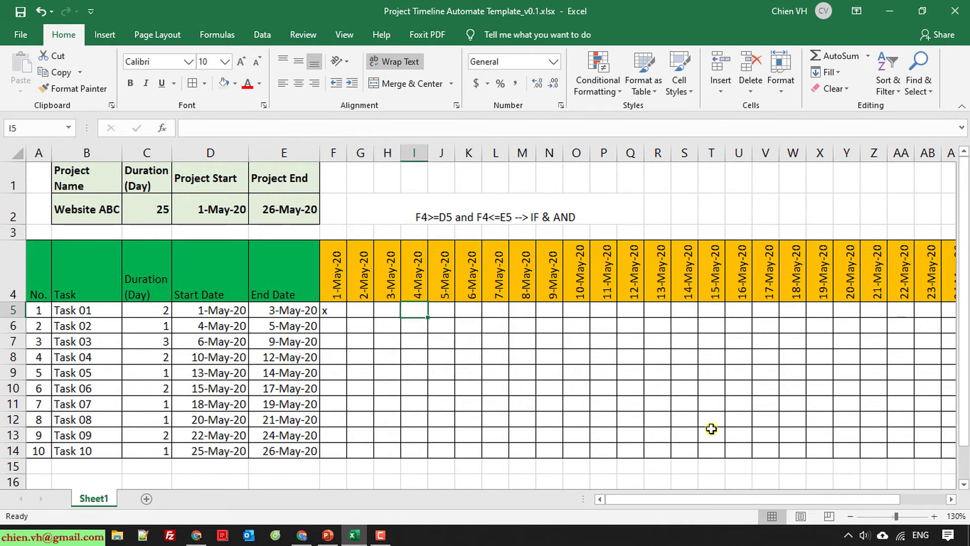
key("Left")
key("Left")
key("Left")
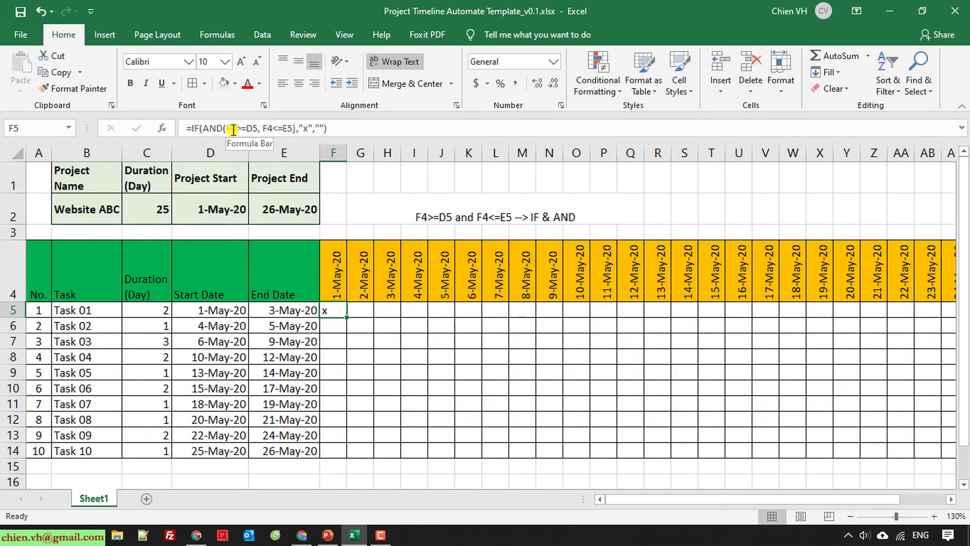
- Anchor F5's formula as =IF(AND(F$4>=$D5, F$4<=$E5),"x","") with $ signs
left_click(233, 130)
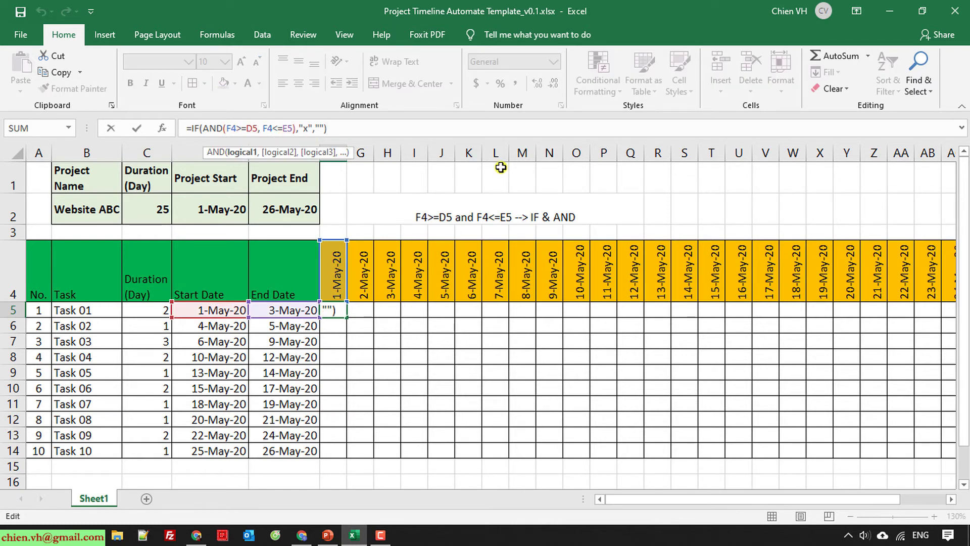
type("$")
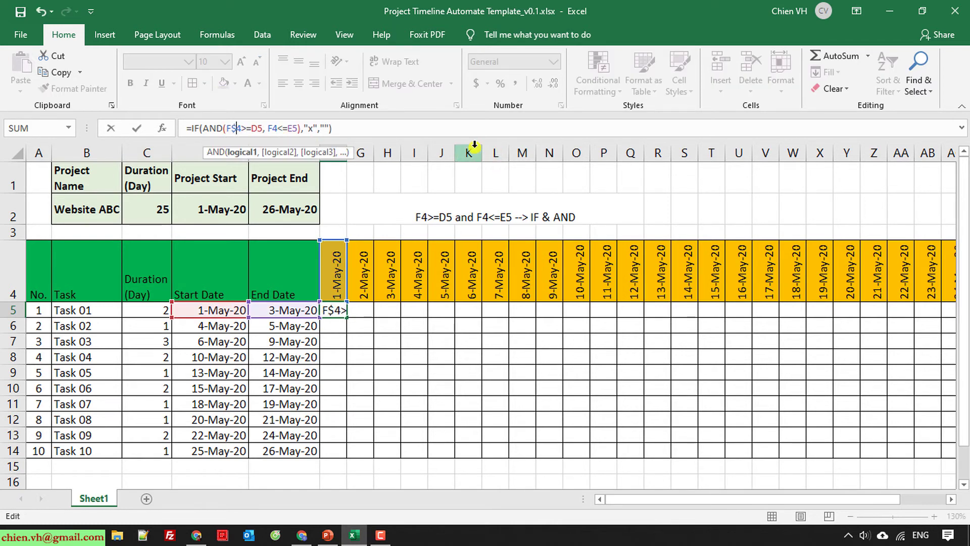
left_click(252, 129)
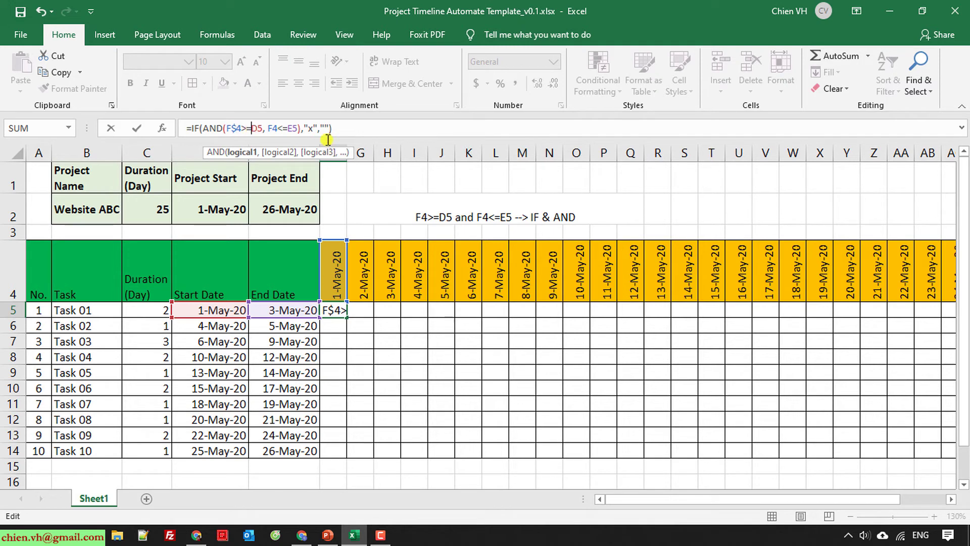
type("$")
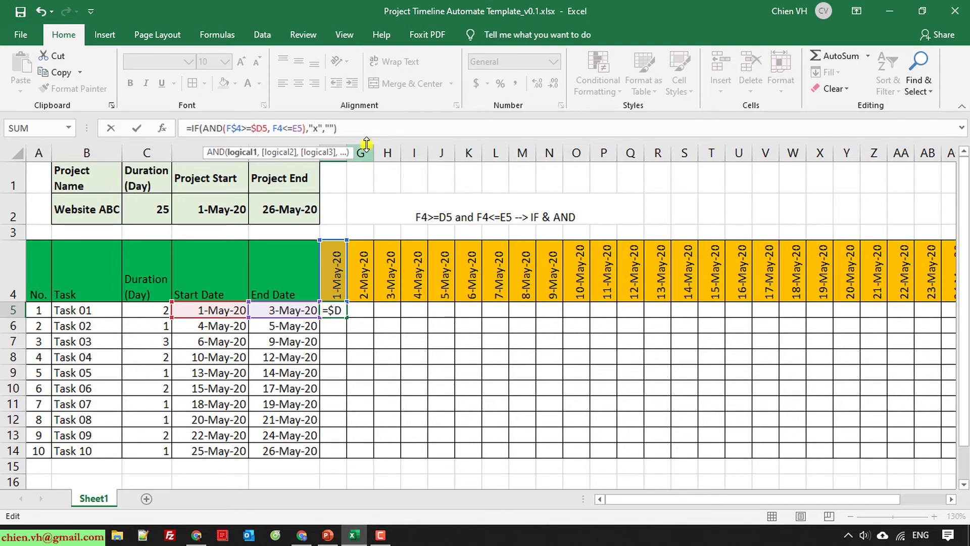
left_click(278, 127)
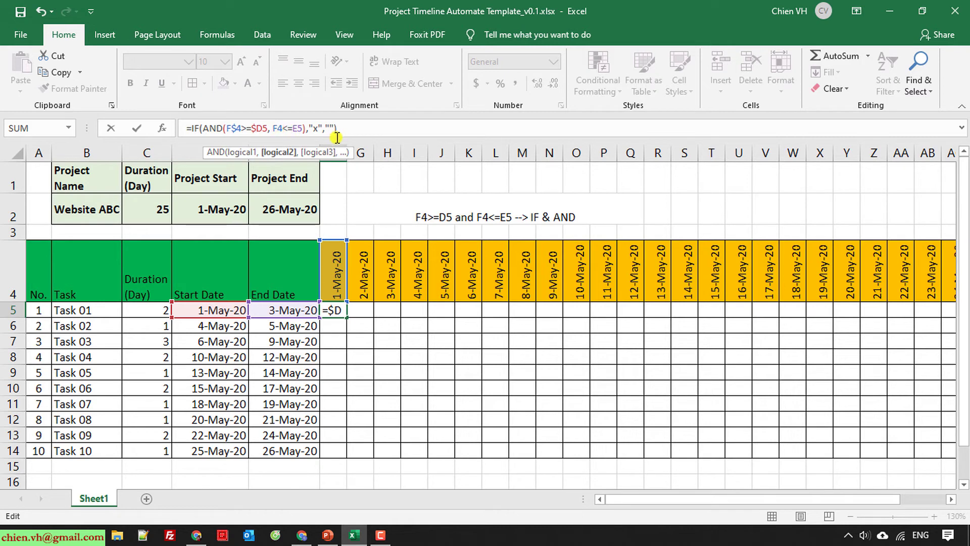
type("$")
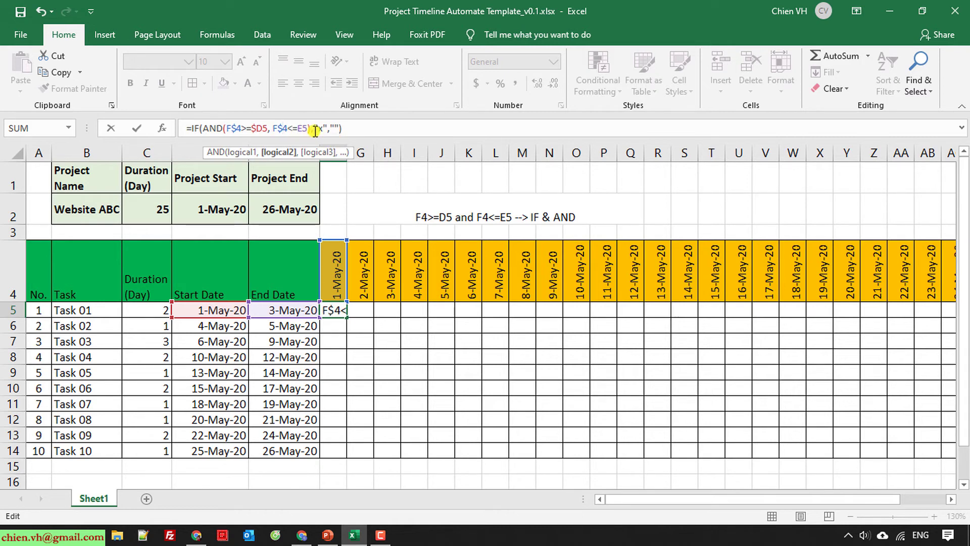
key("Right")
key("Right")
key("Right")
type("$")
key("Return")
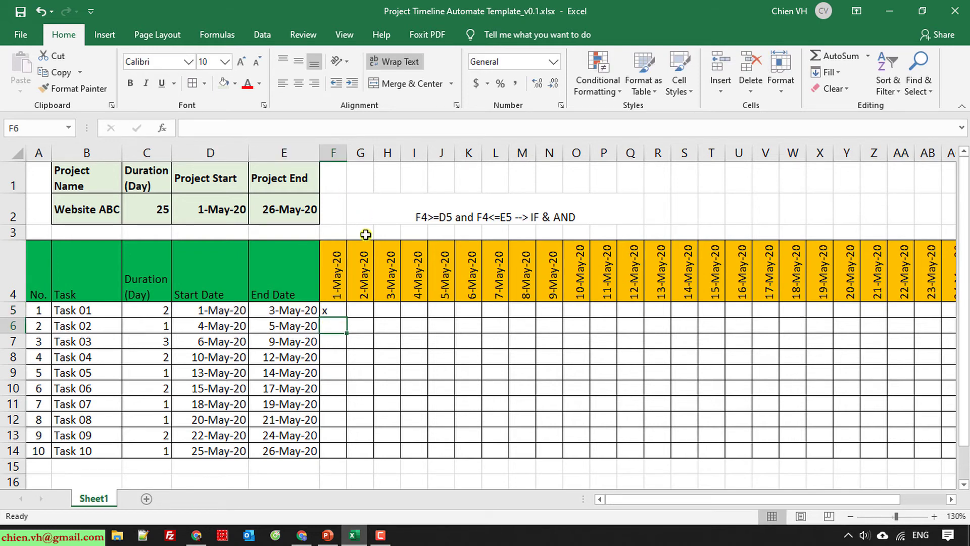
left_click(376, 357)
left_click(329, 307)
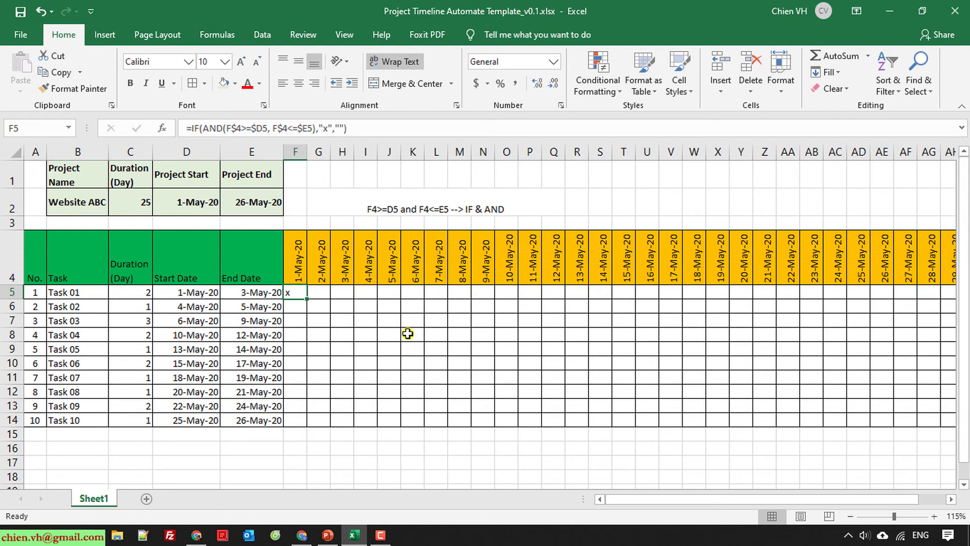
scroll(408, 333, "down", 1)
left_click(392, 427)
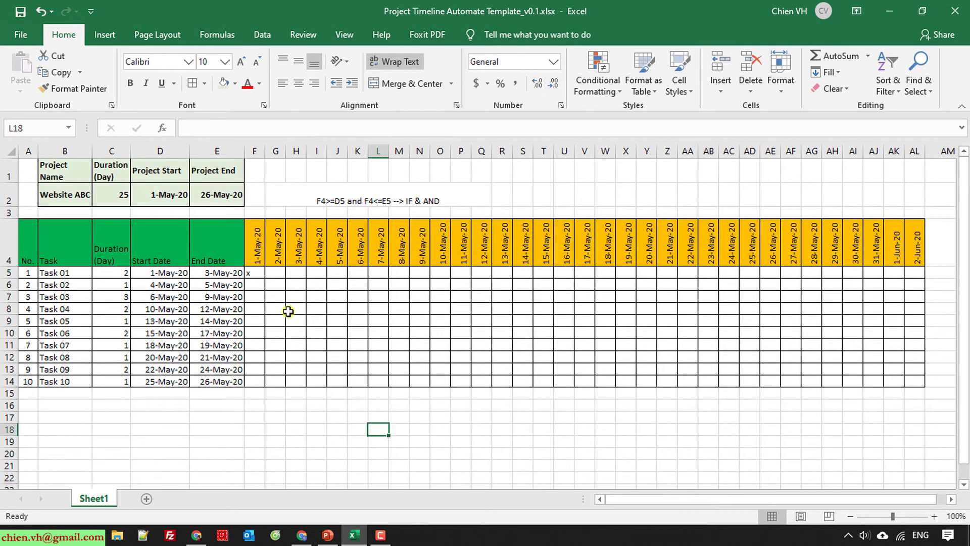
left_click(256, 272)
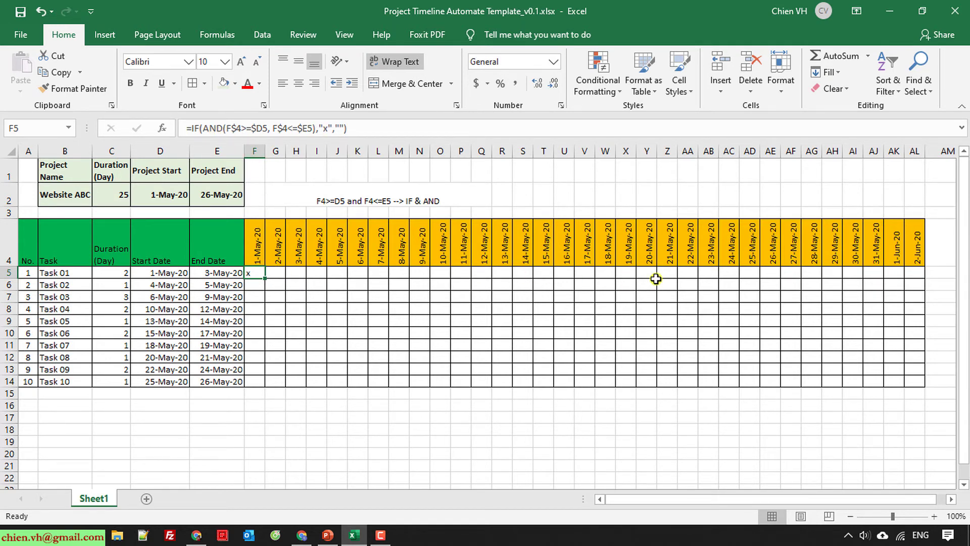
left_click(335, 381)
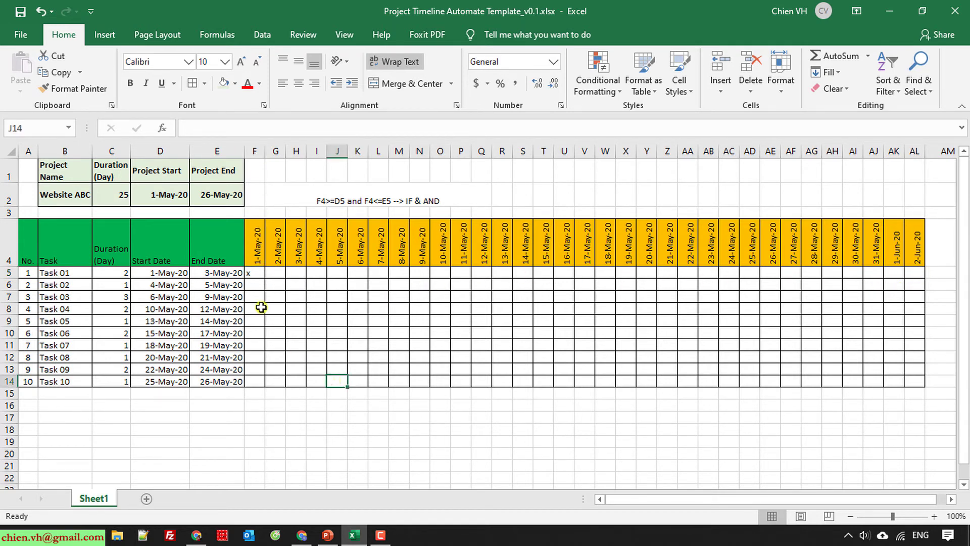
left_click(253, 273)
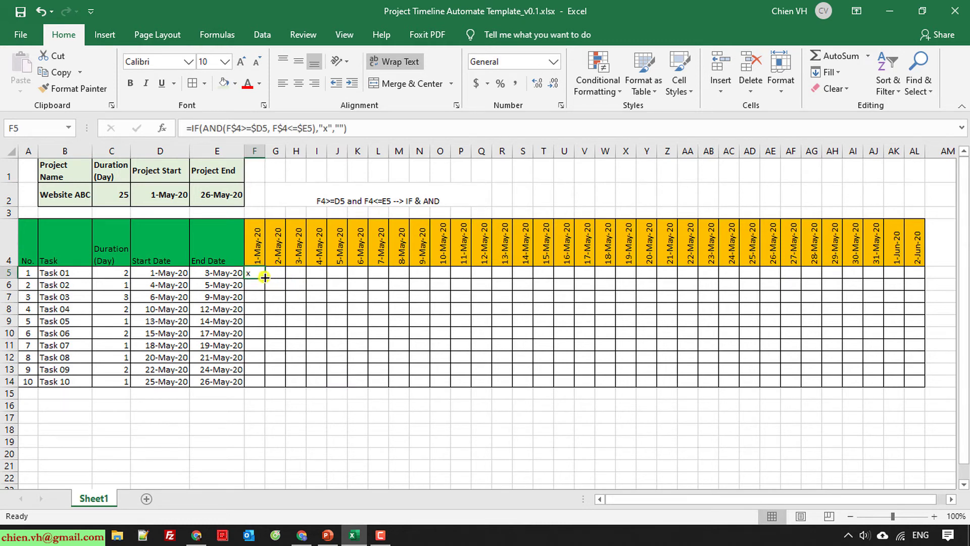
- Fill F5's formula right to AL5 (2-Jun-20), then down through row 14 (Task 10)
left_click_drag(264, 277, 925, 286)
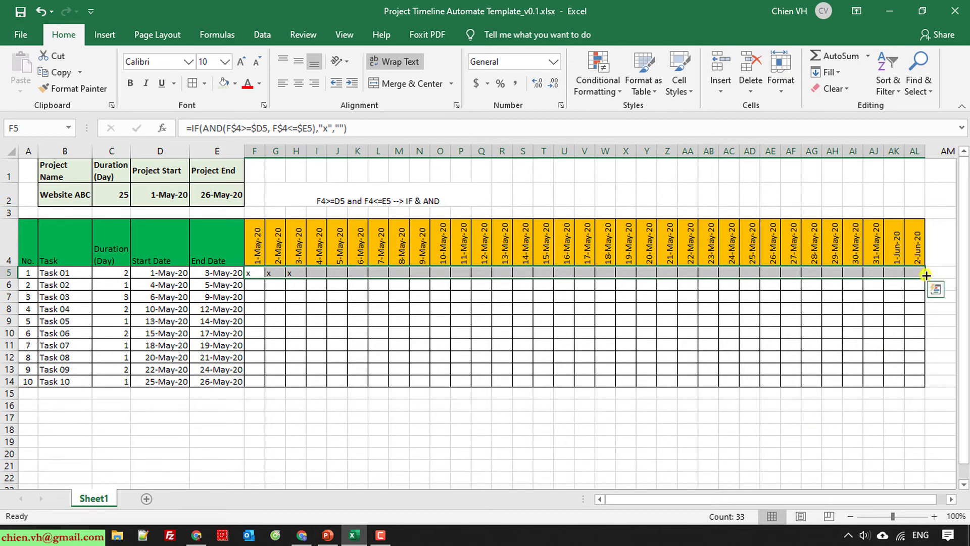
left_click_drag(925, 278, 924, 386)
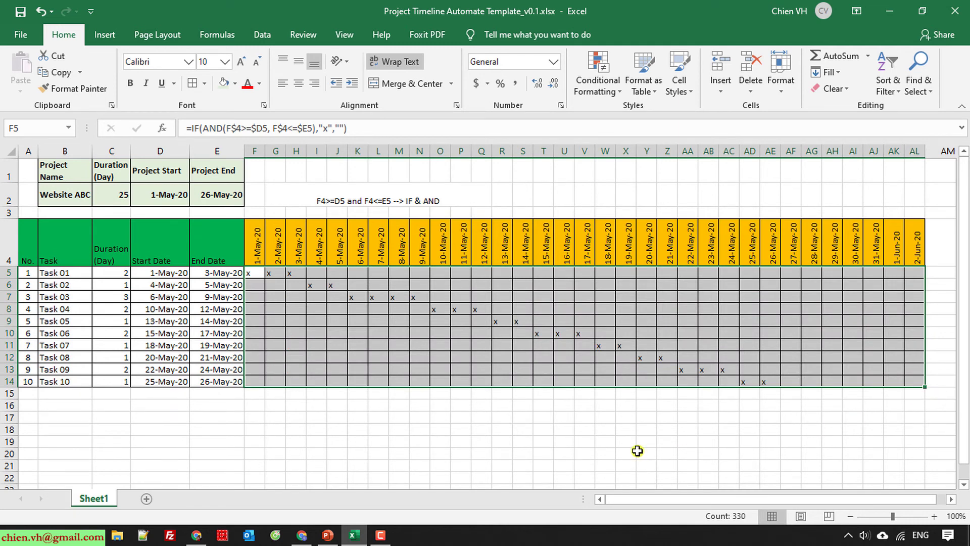
left_click(636, 450)
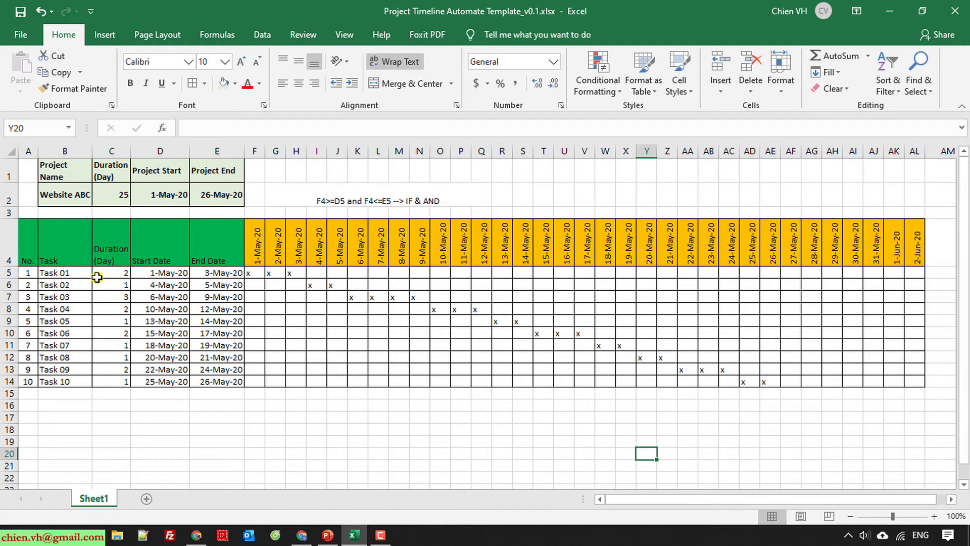
- Check Task 01–03 start and end dates against their x-marked days, including F5:H5
left_click(170, 277)
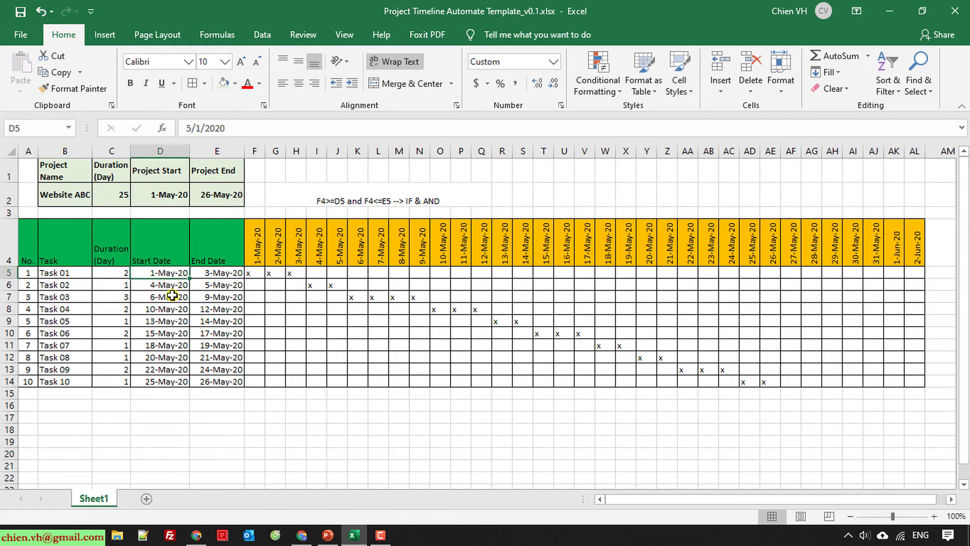
left_click(222, 275)
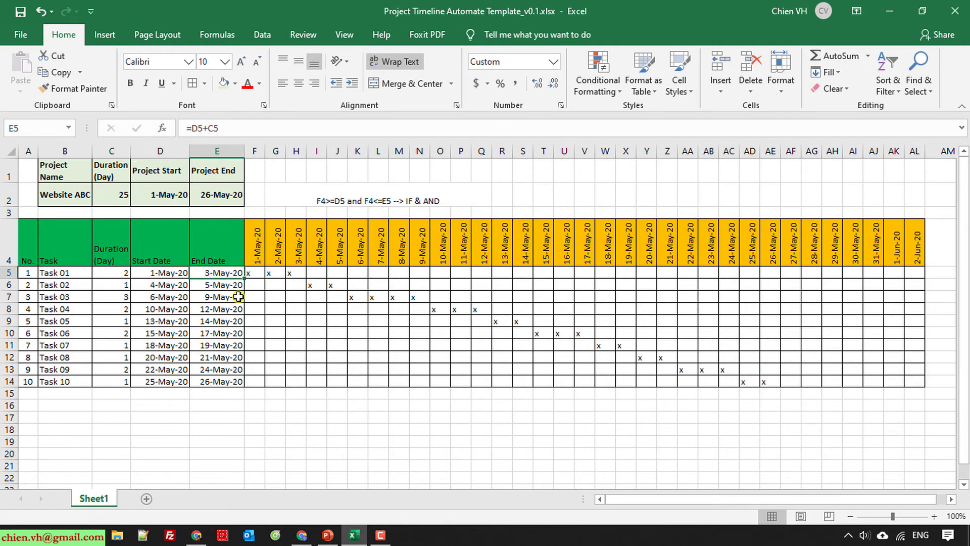
left_click_drag(250, 273, 295, 274)
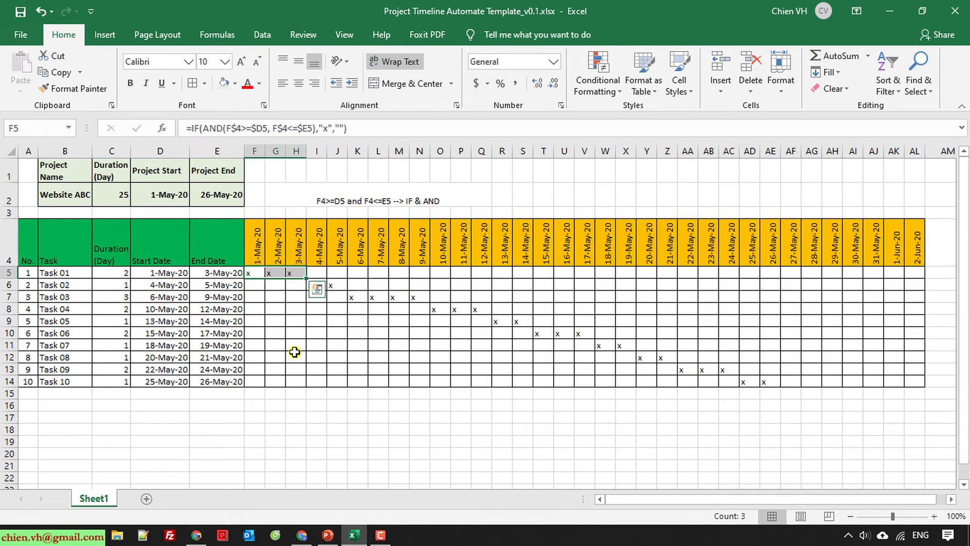
left_click(322, 381)
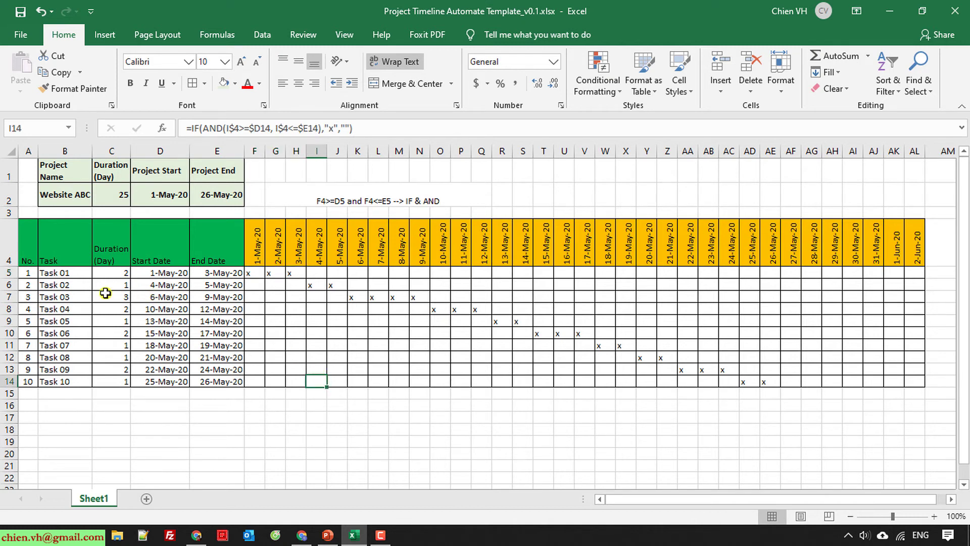
left_click(168, 285)
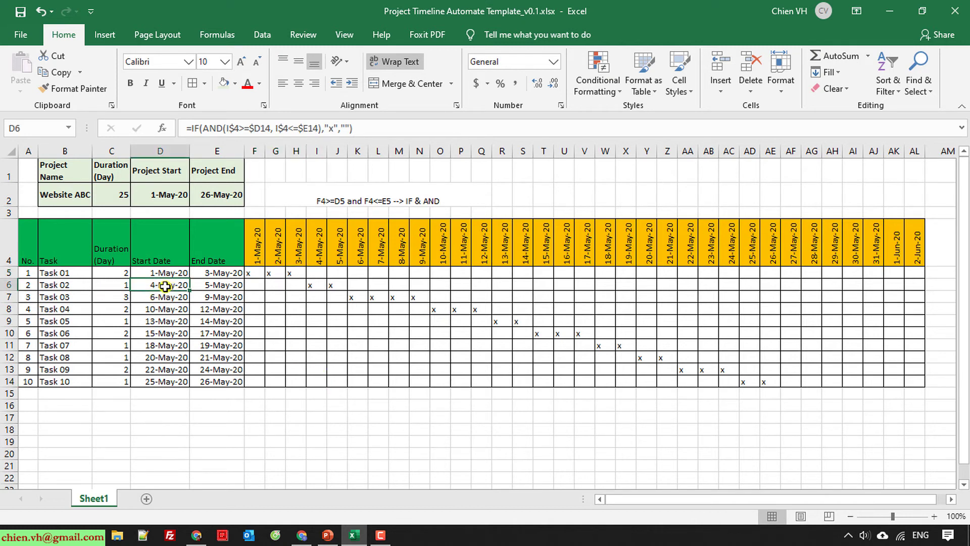
left_click(320, 282)
left_click(344, 287)
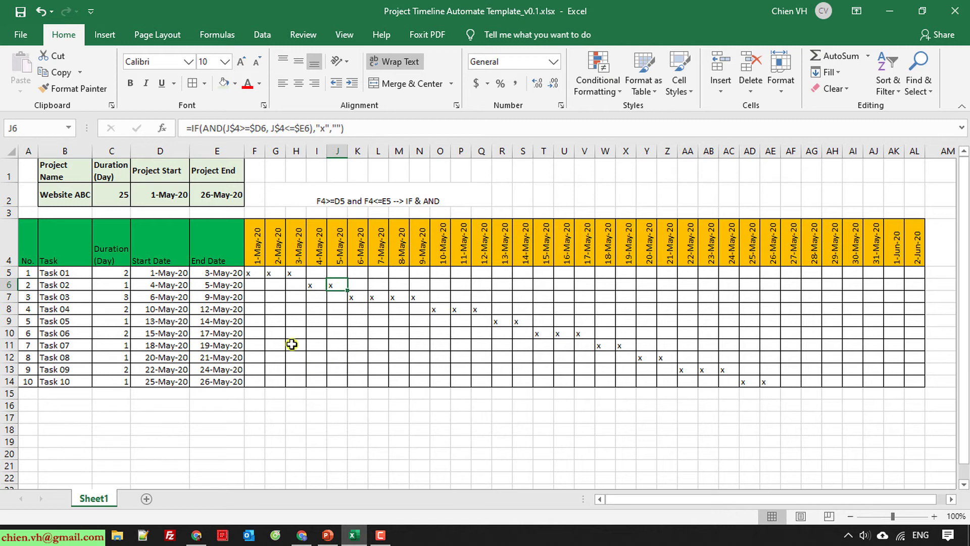
left_click(158, 298)
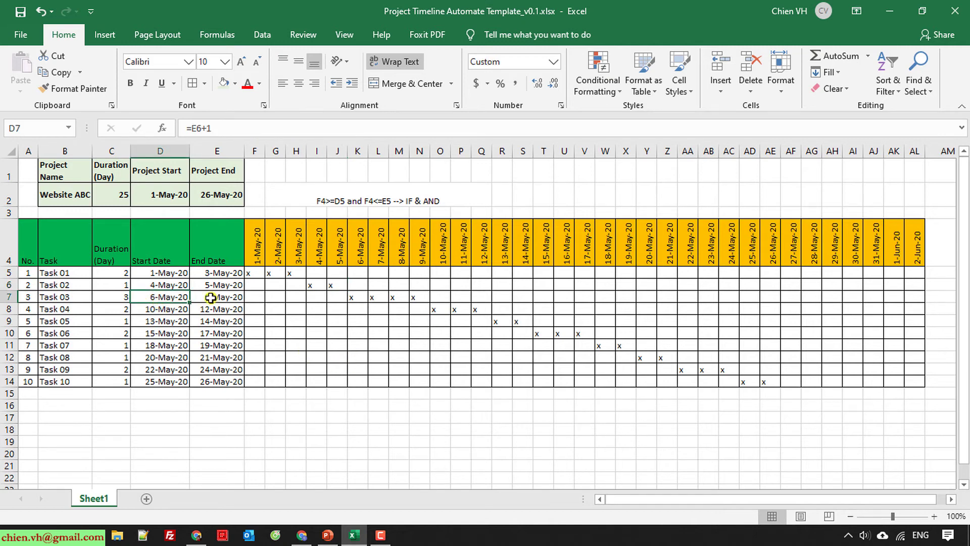
left_click(211, 297)
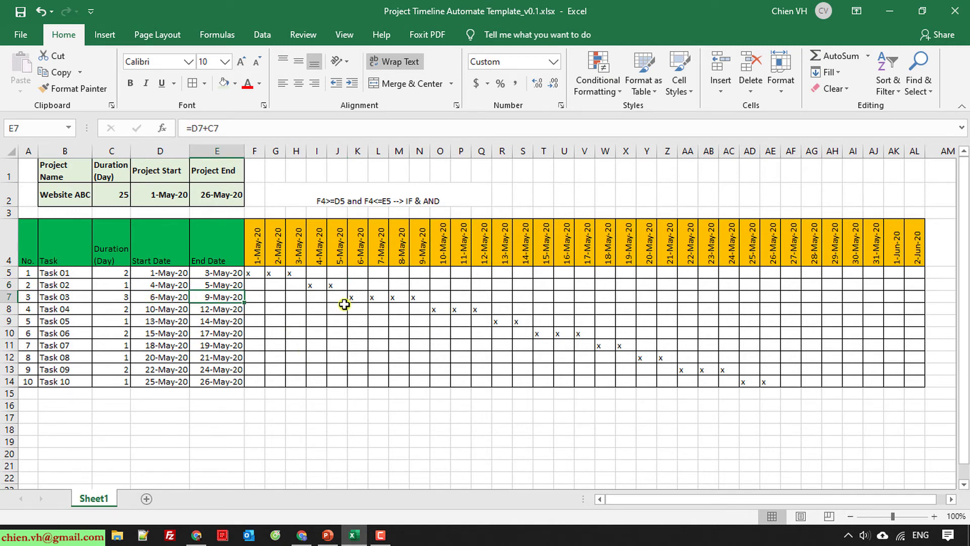
left_click_drag(355, 296, 414, 297)
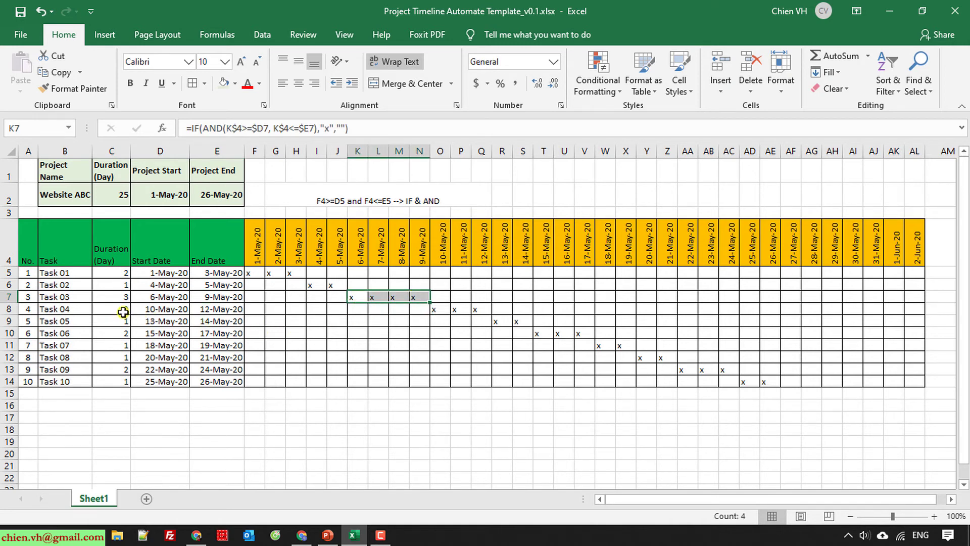
- Highlight the x-marked days for Tasks 04–06: O8:Q8, R9:S9 and T10:V10
left_click(169, 308)
left_click(216, 308)
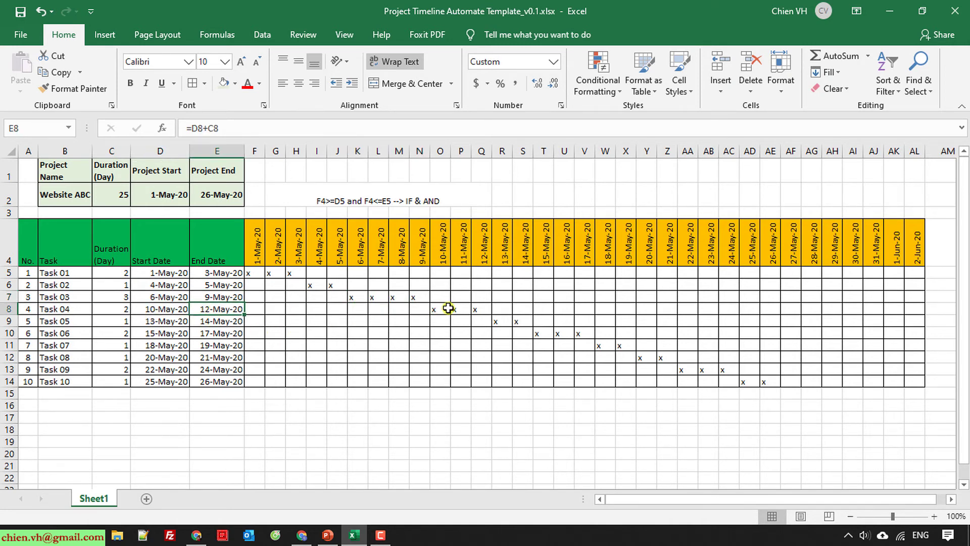
left_click(437, 308)
left_click_drag(438, 307, 481, 309)
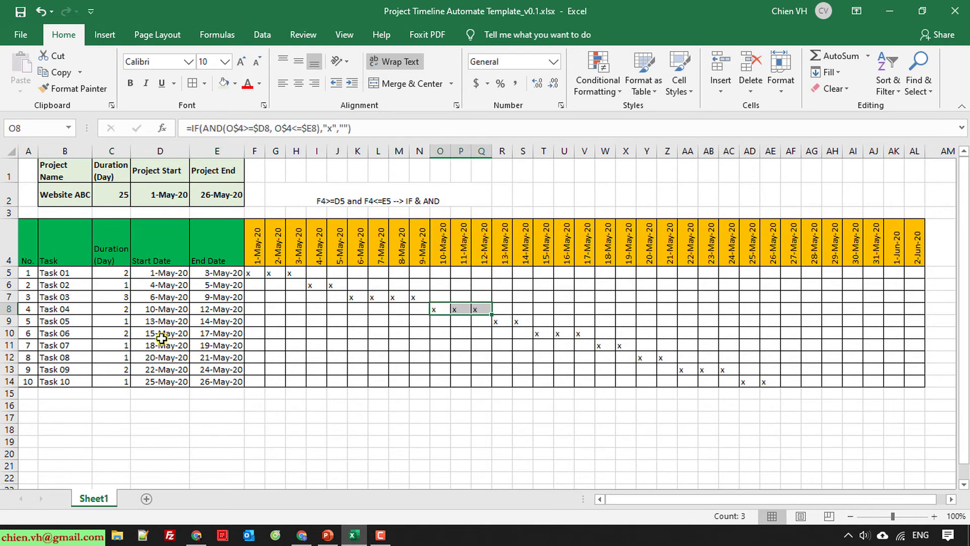
left_click(510, 392)
left_click(502, 322)
left_click_drag(502, 321, 520, 322)
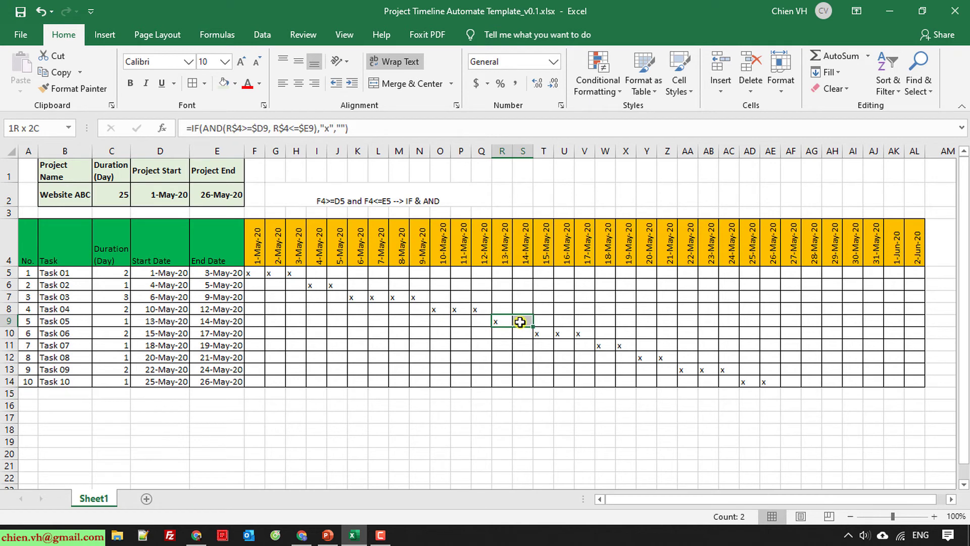
left_click(546, 334)
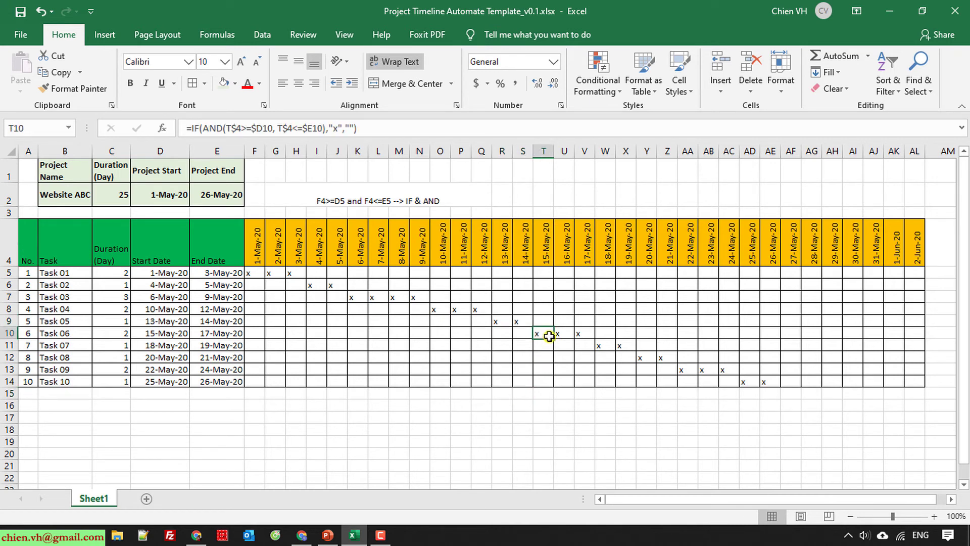
left_click_drag(553, 336, 582, 335)
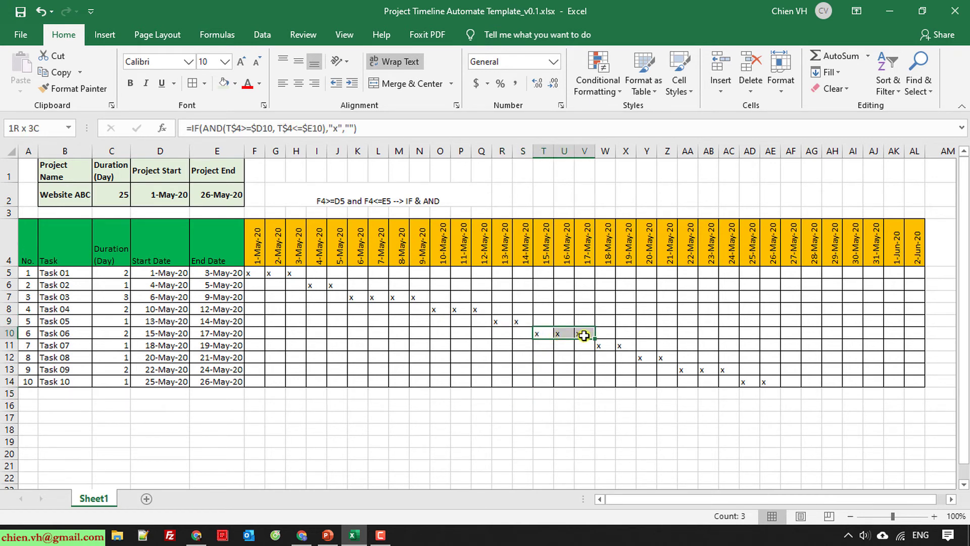
left_click(562, 406)
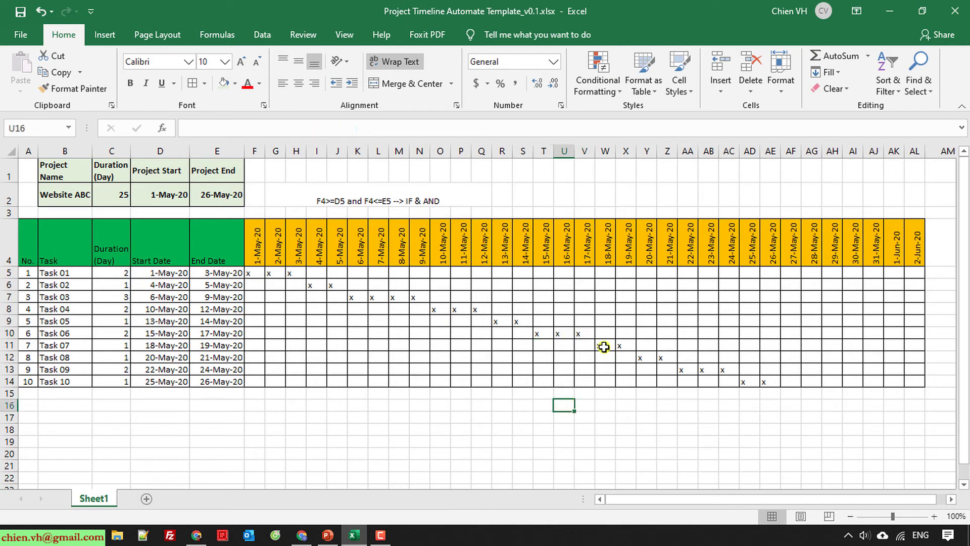
- Check the marked cells for Tasks 07–10, from W11 through AE14
left_click(603, 347)
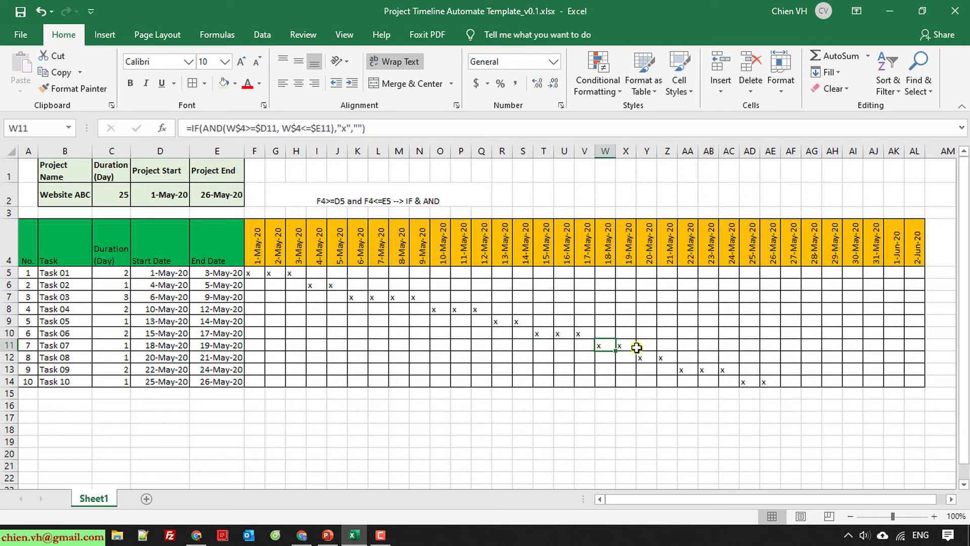
left_click(628, 347)
left_click(646, 357)
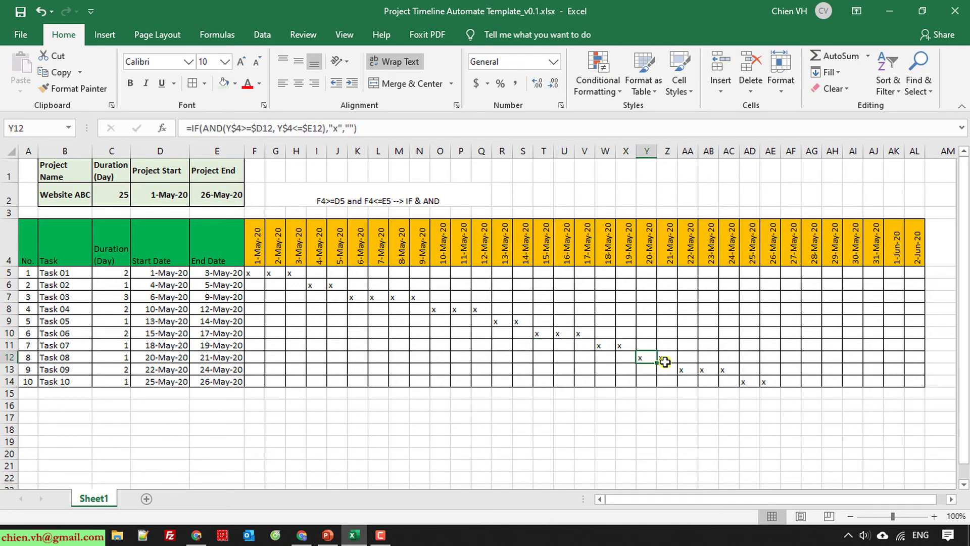
left_click(668, 357)
left_click(690, 370)
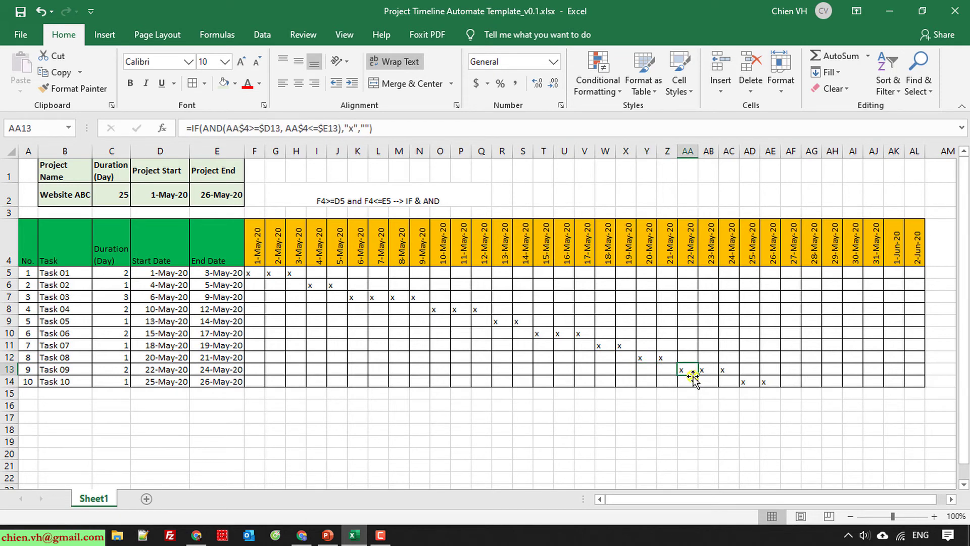
left_click(728, 370)
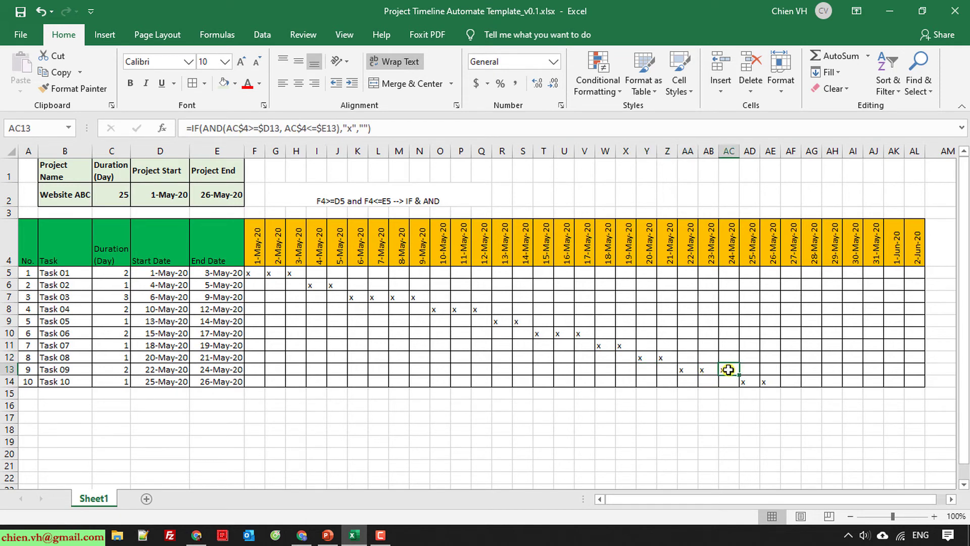
left_click(748, 383)
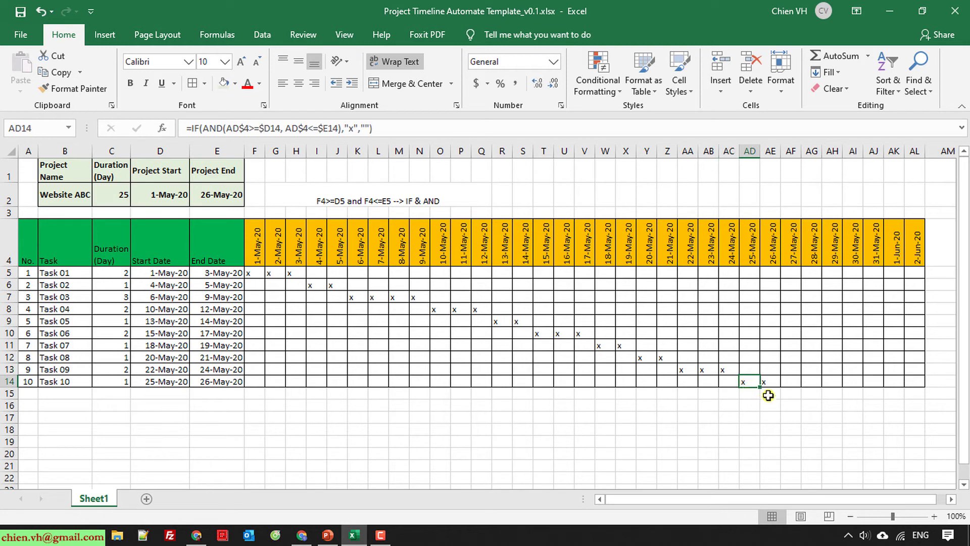
left_click(766, 383)
left_click(751, 428)
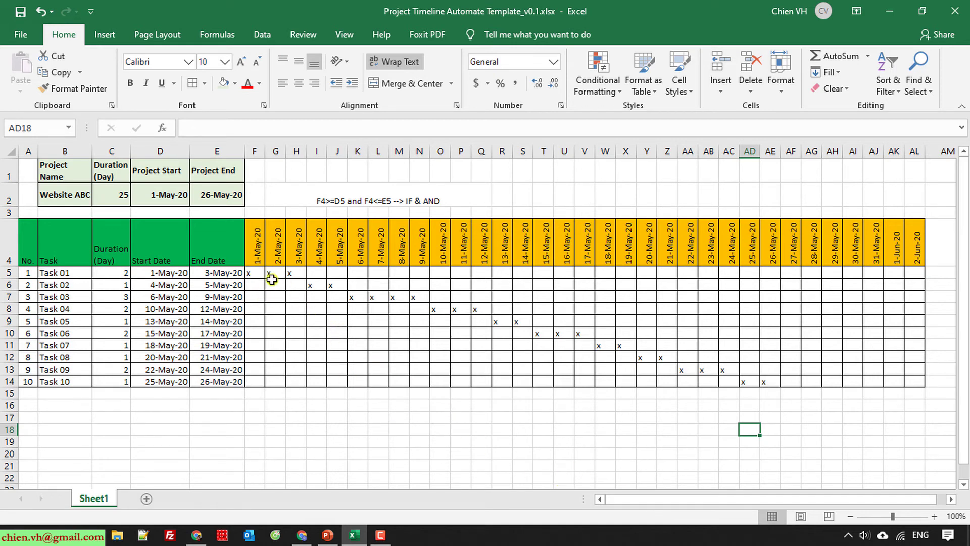
- Select the 1-May-20 column F and start a Highlight Cells Equal To rule
left_click(255, 273)
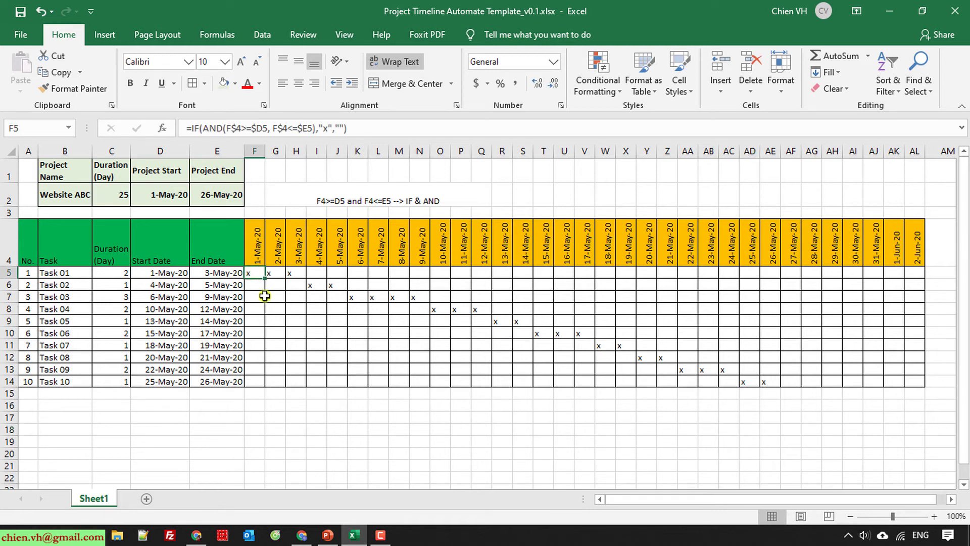
left_click(295, 418)
left_click(255, 150)
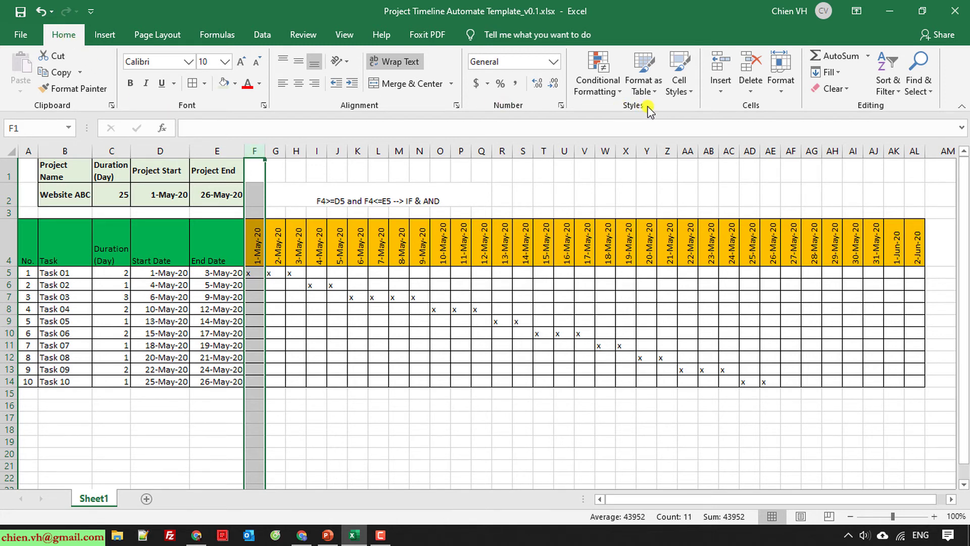
left_click(621, 95)
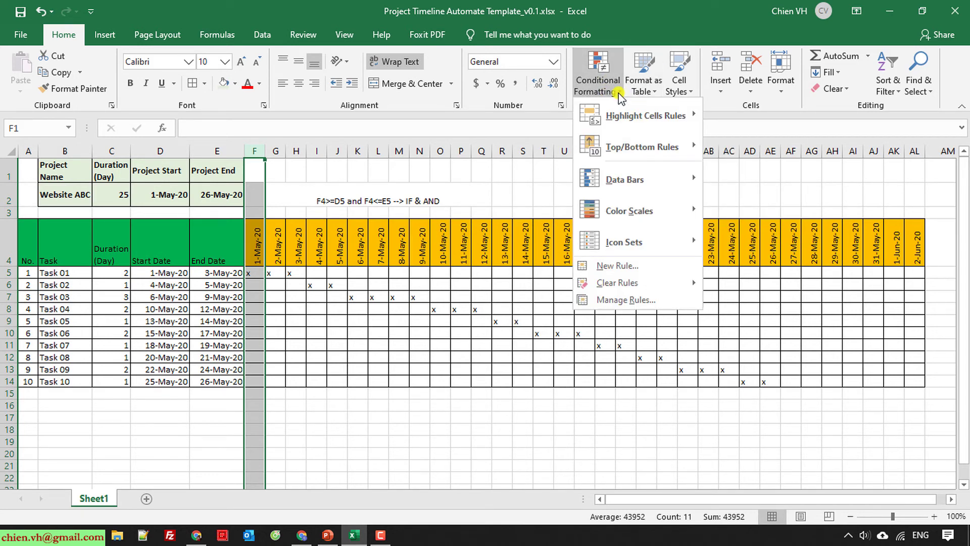
mouse_move(633, 118)
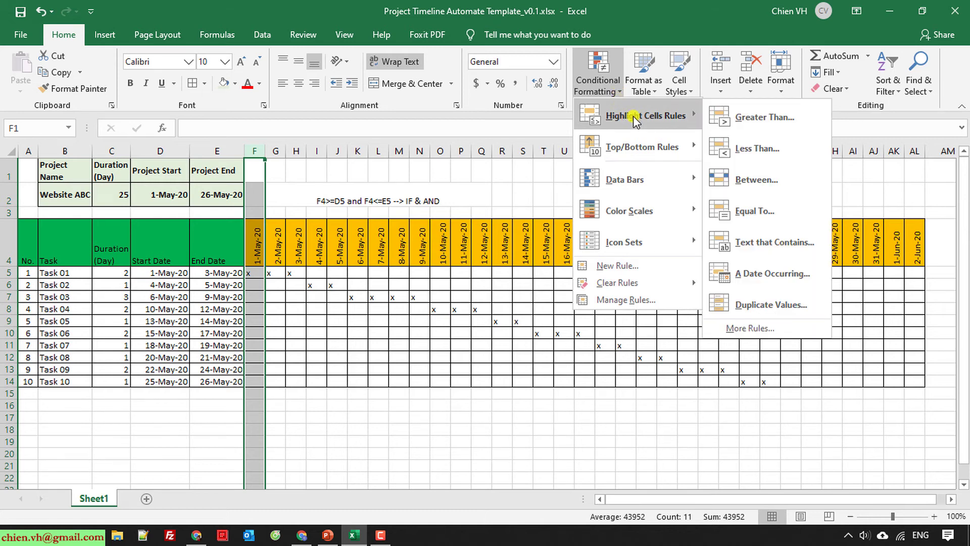
left_click(762, 211)
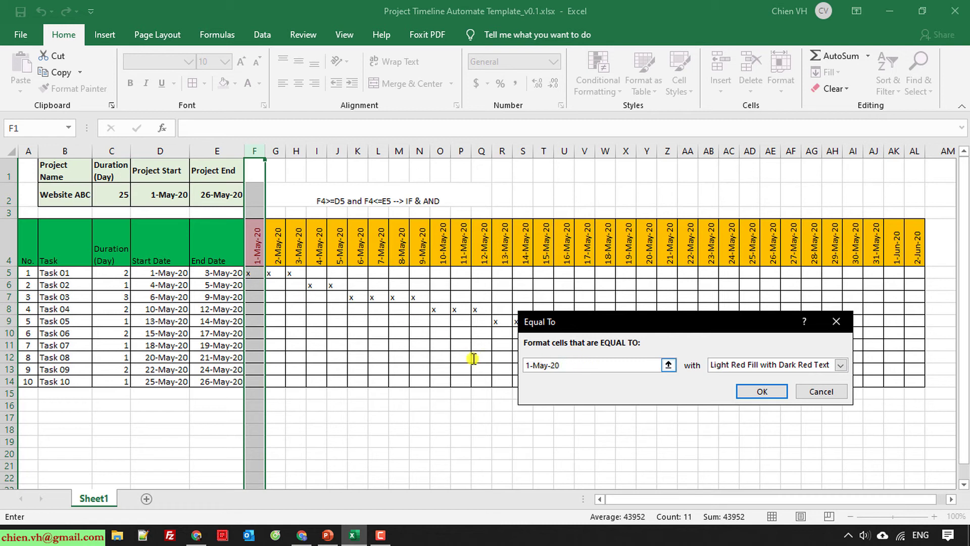
- Format column F cells equal to x with a custom green fill and green font
type("x")
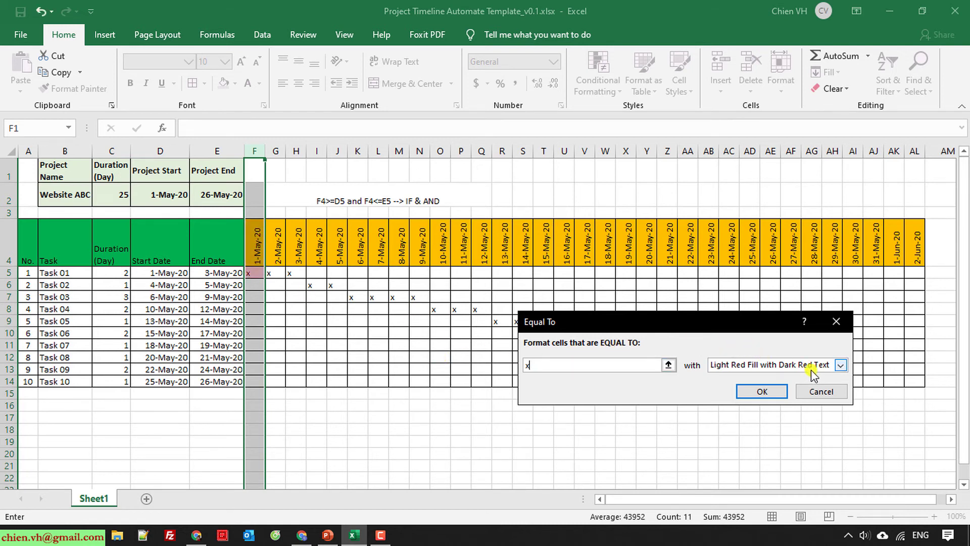
left_click(840, 365)
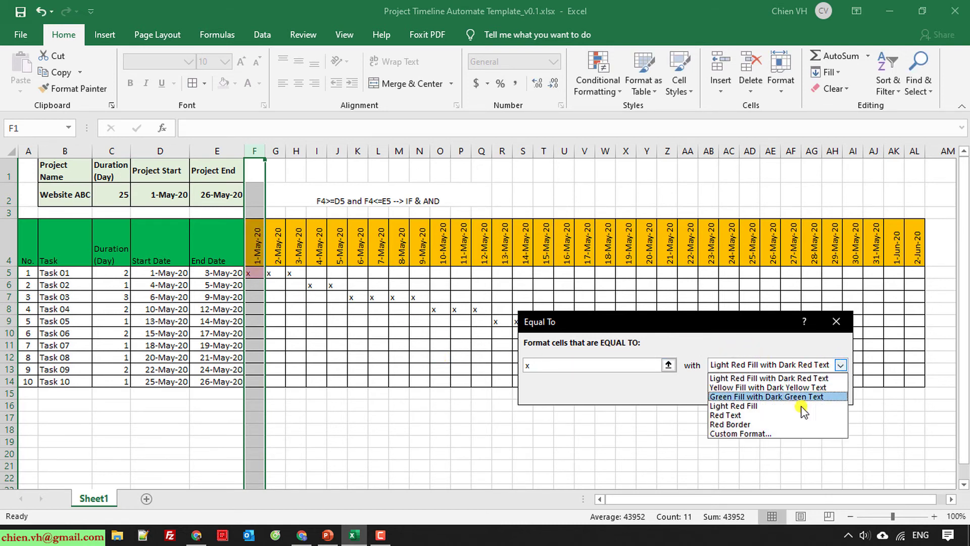
left_click(776, 434)
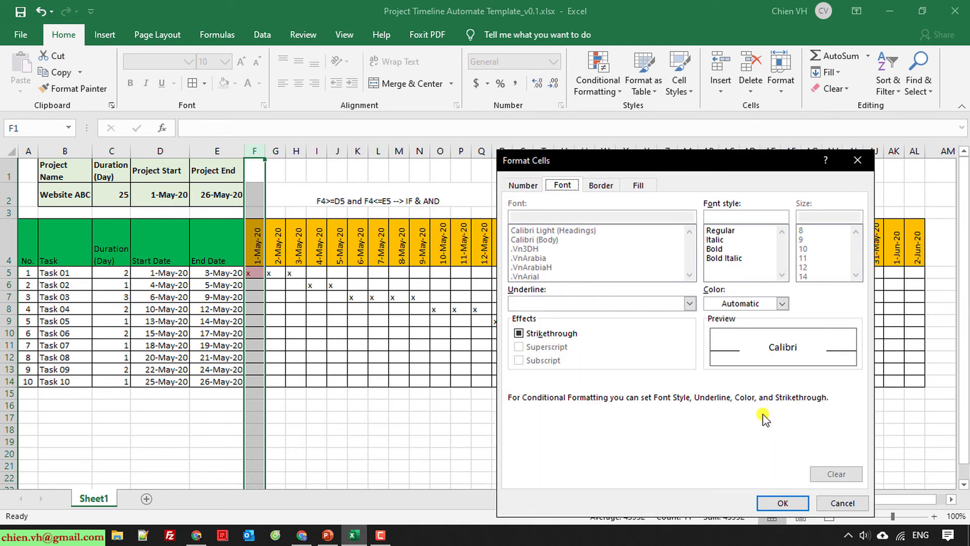
left_click(638, 185)
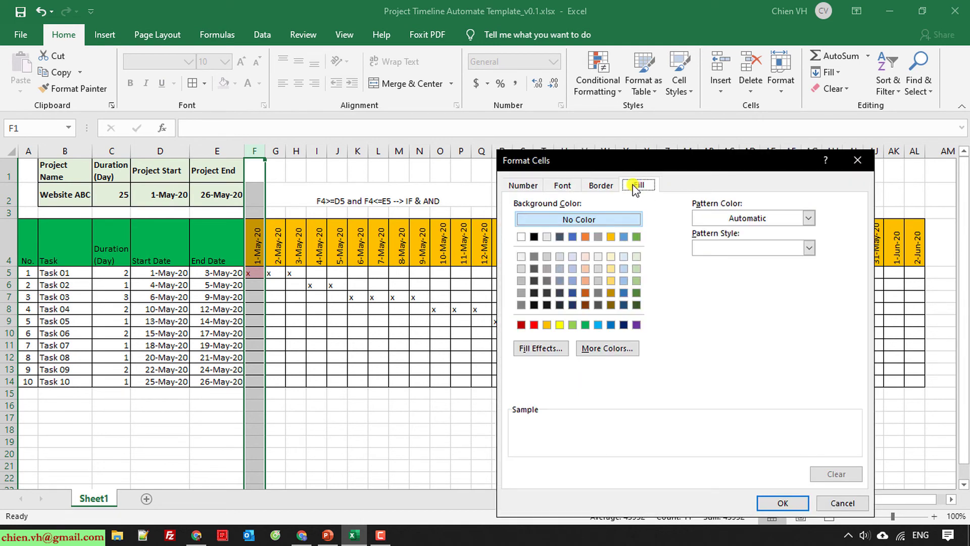
left_click(636, 237)
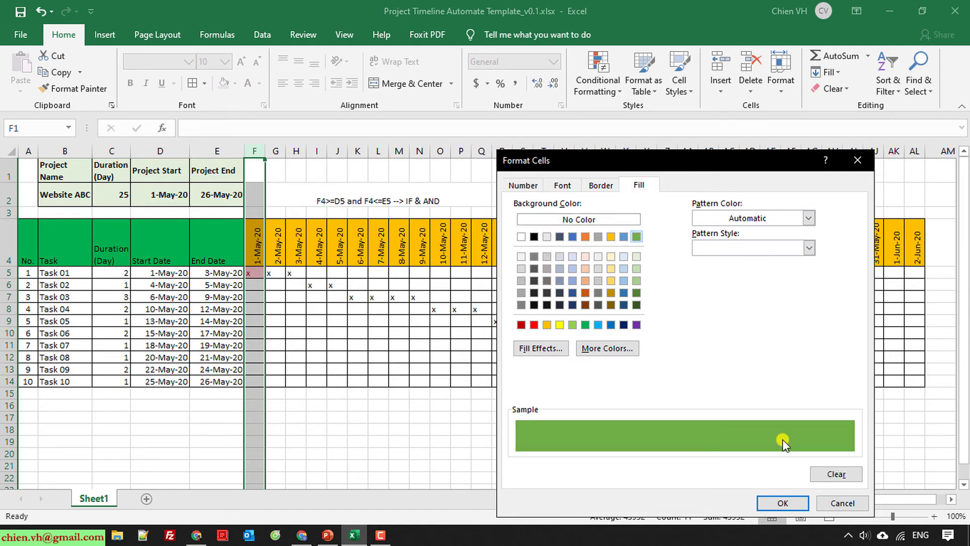
left_click(566, 186)
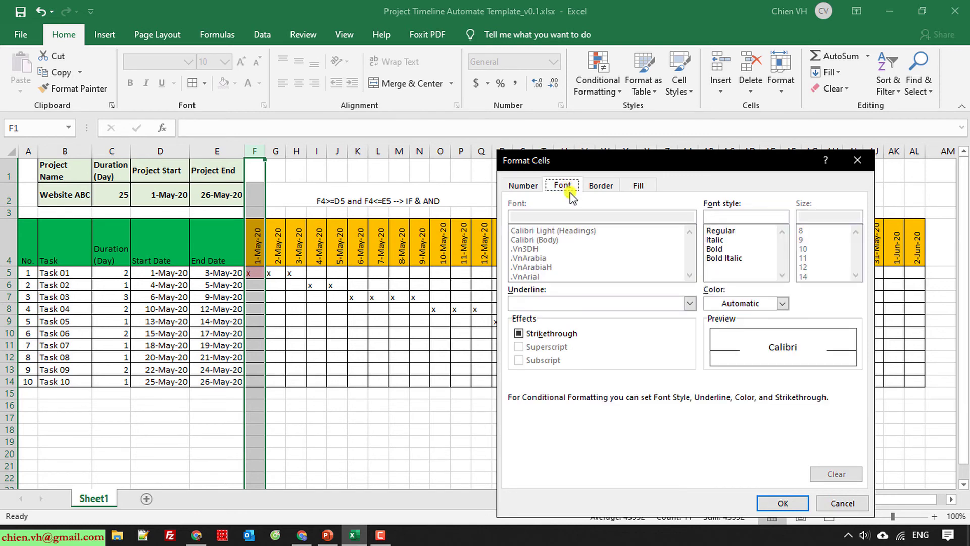
left_click(783, 303)
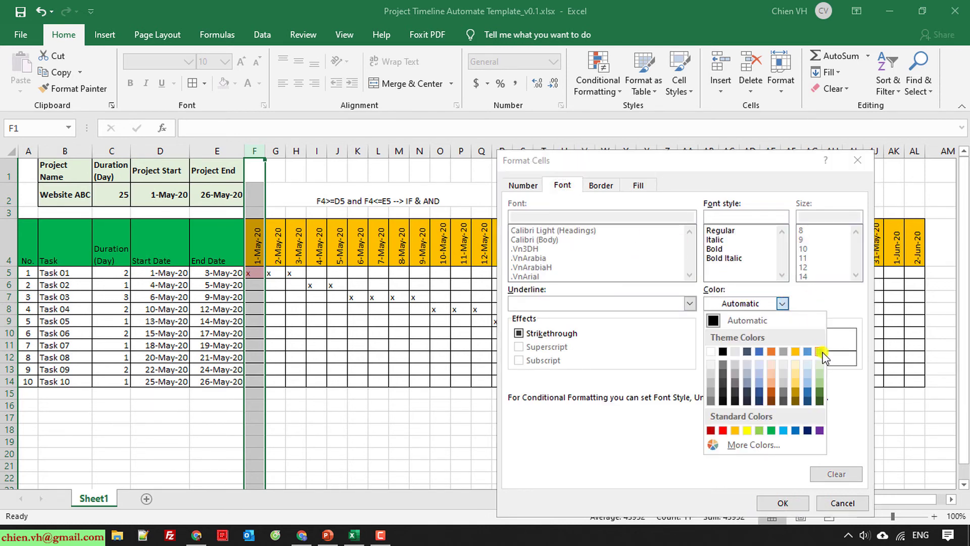
left_click(819, 351)
left_click(790, 502)
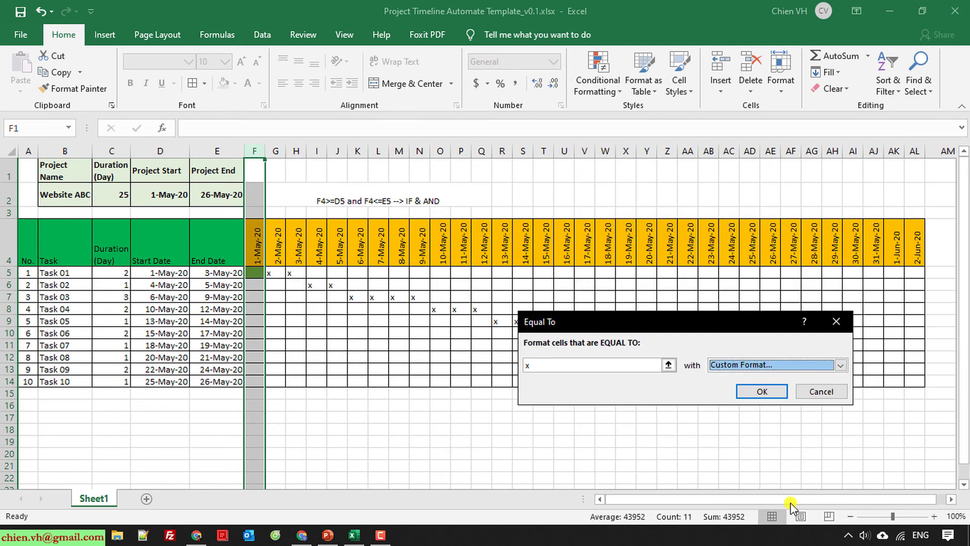
left_click(763, 392)
left_click(580, 444)
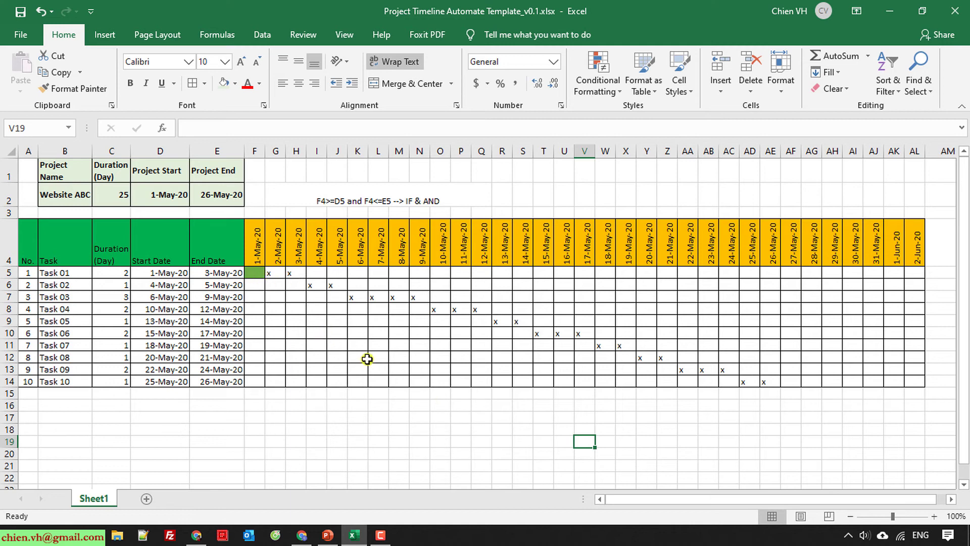
- Fill F5's formula and green format across to AL5, then down to row 14
left_click(254, 272)
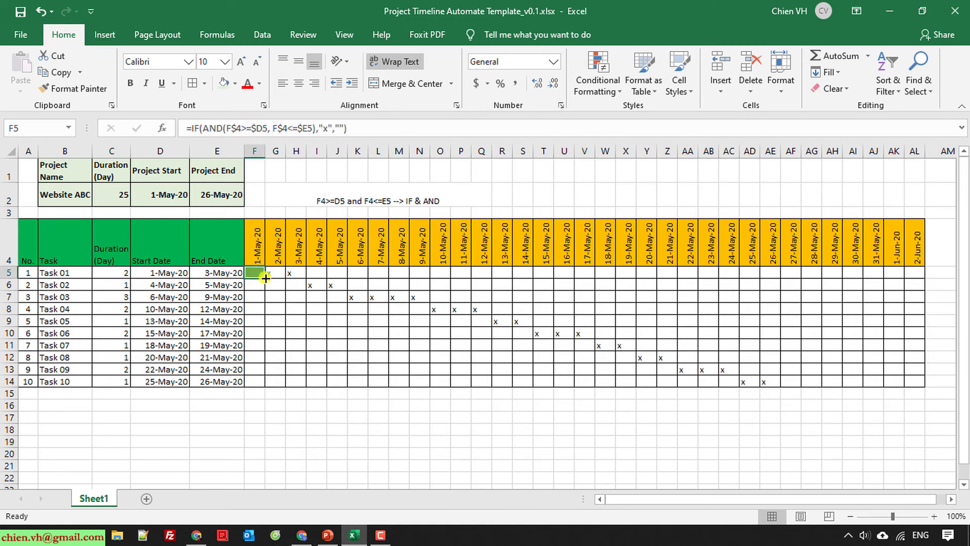
left_click_drag(266, 277, 926, 274)
left_click(805, 418)
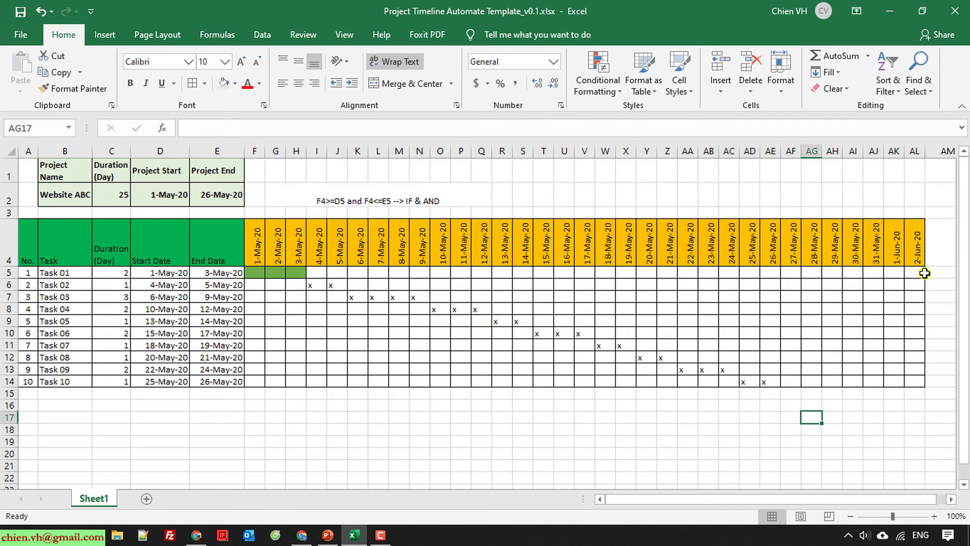
left_click_drag(253, 273, 924, 387)
left_click(790, 441)
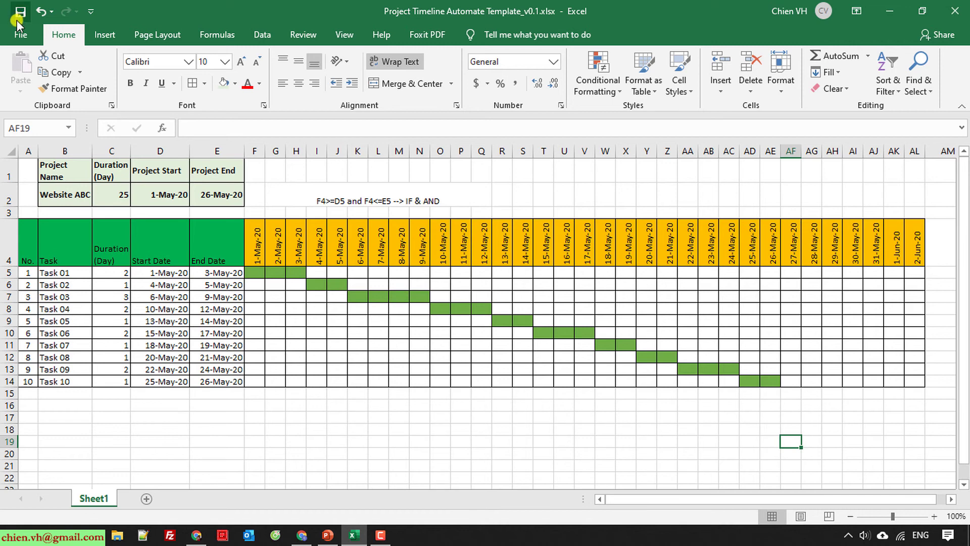
- Check cells along the green bars, starting from I6
left_click(322, 285)
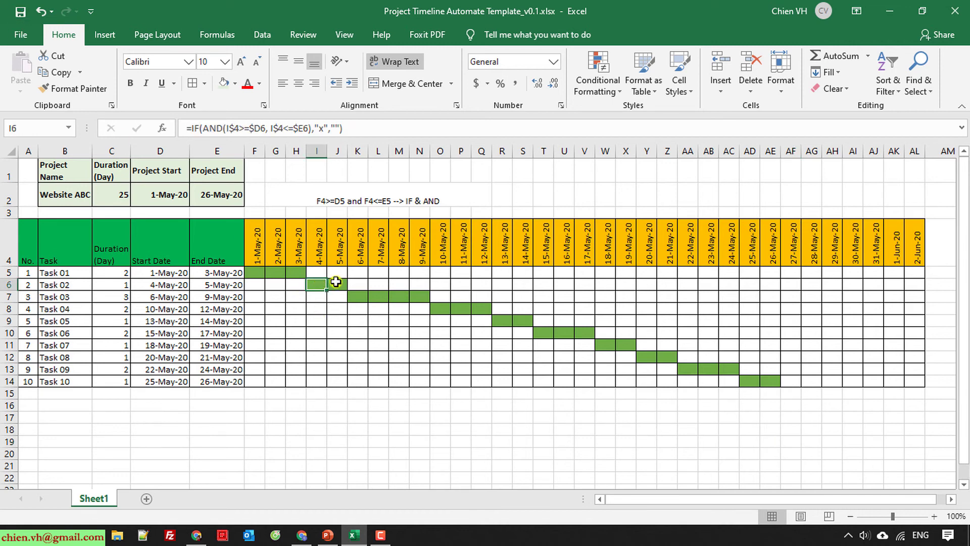
left_click(336, 283)
left_click(362, 295)
left_click(379, 297)
left_click(439, 392)
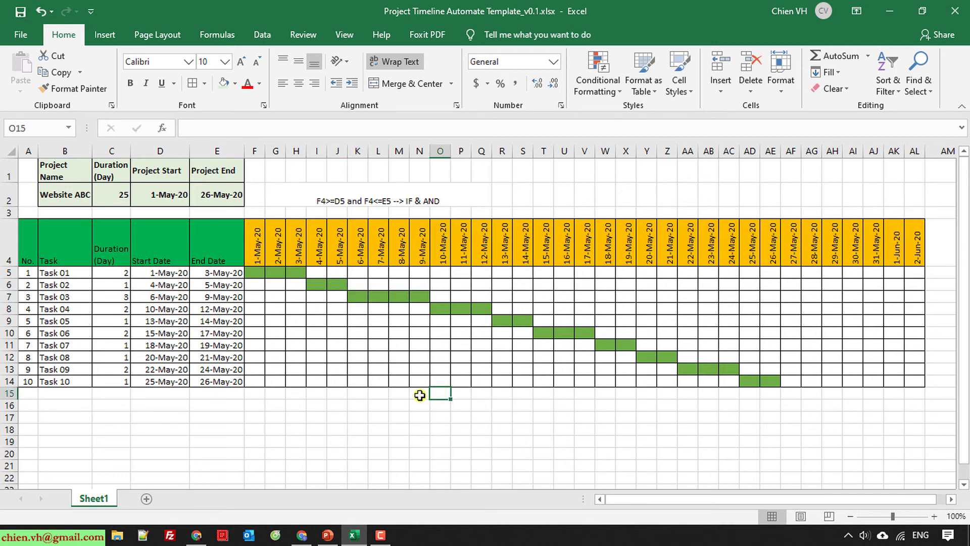
- Delete the F4>=D5 / F4<=E5 helper note in G2 and unmerge G2:Q2
left_click(284, 195)
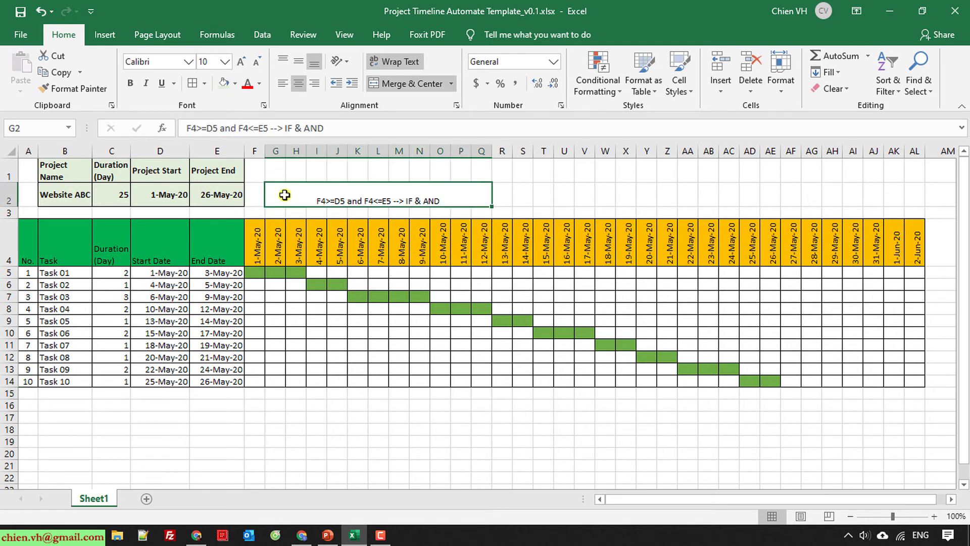
key("Delete")
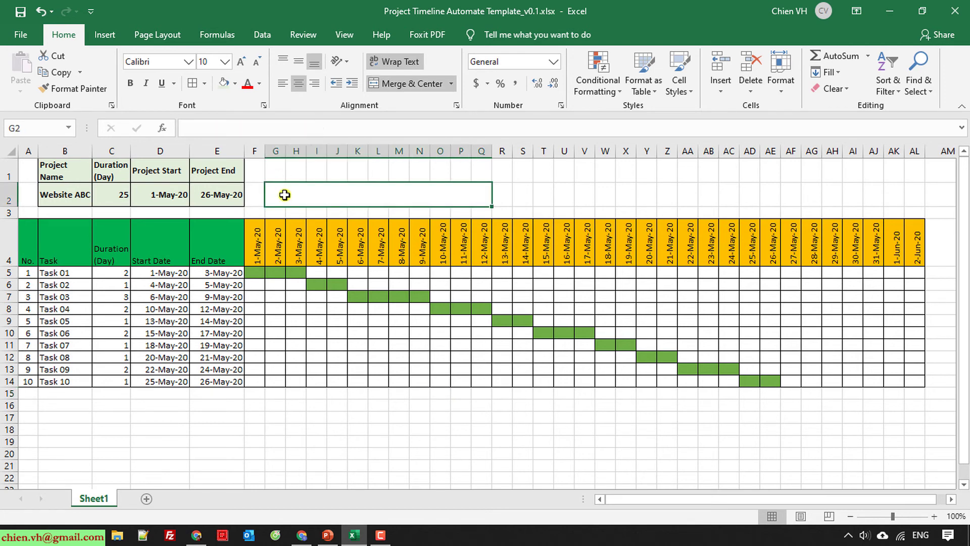
left_click(406, 83)
left_click(440, 429)
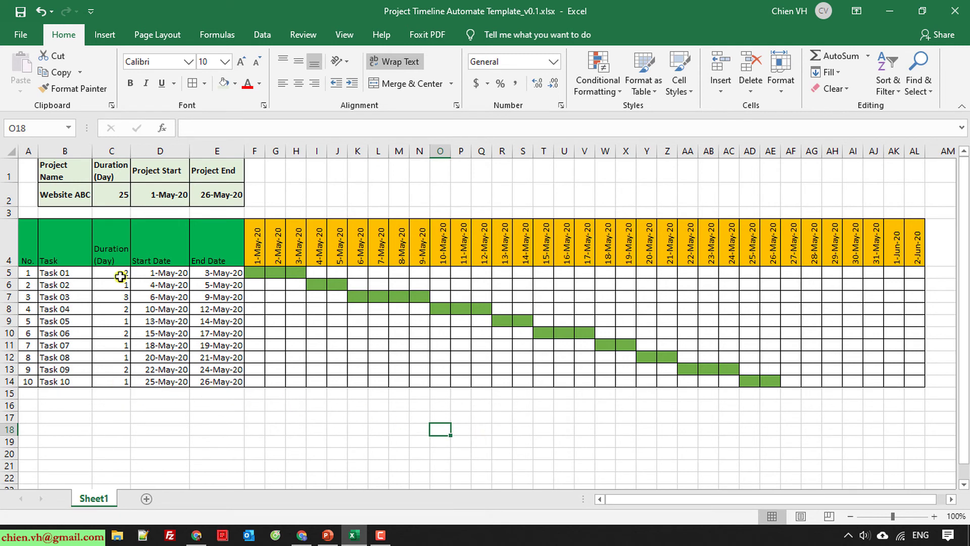
- Set Task 10's duration in C14 to 2 and check C2's project duration and the new bar
left_click(119, 383)
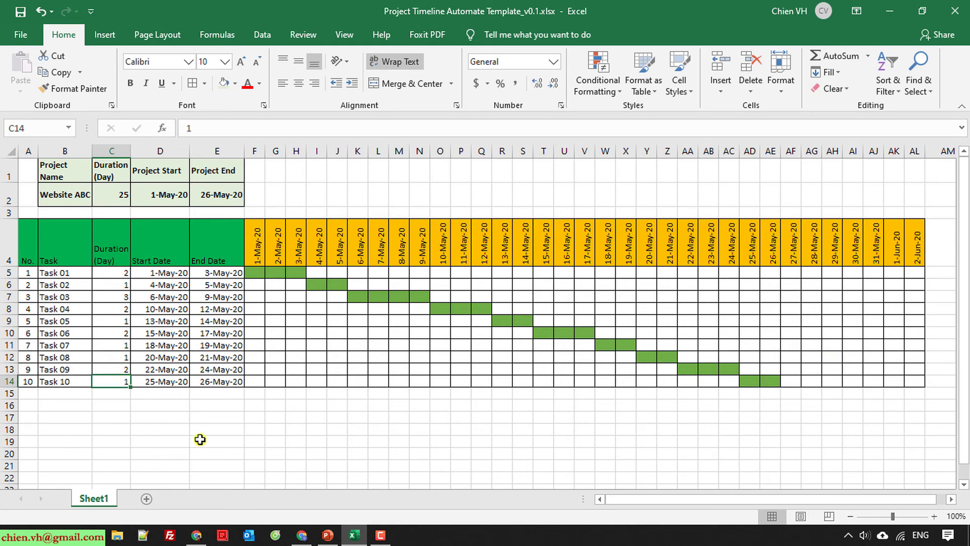
left_click(157, 424)
left_click(123, 381)
left_click(122, 197)
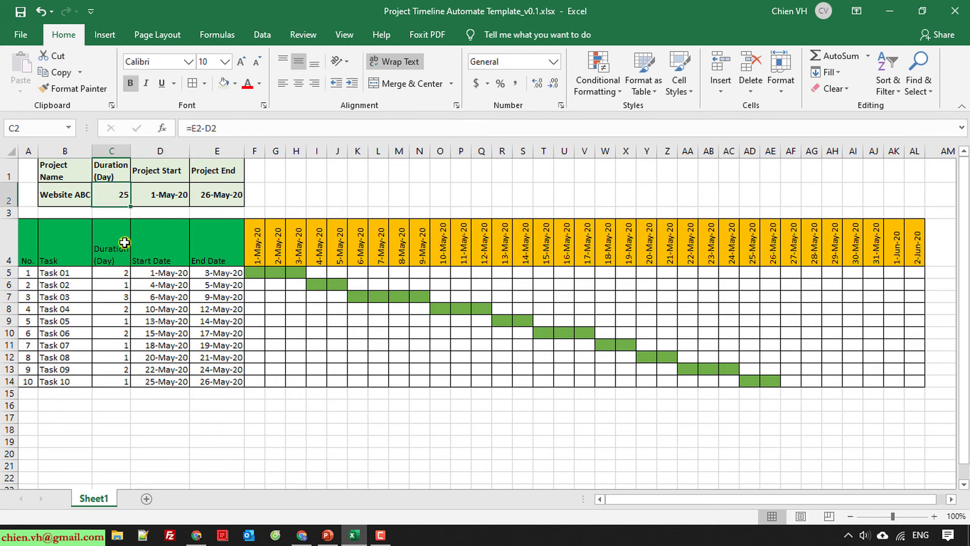
left_click(124, 379)
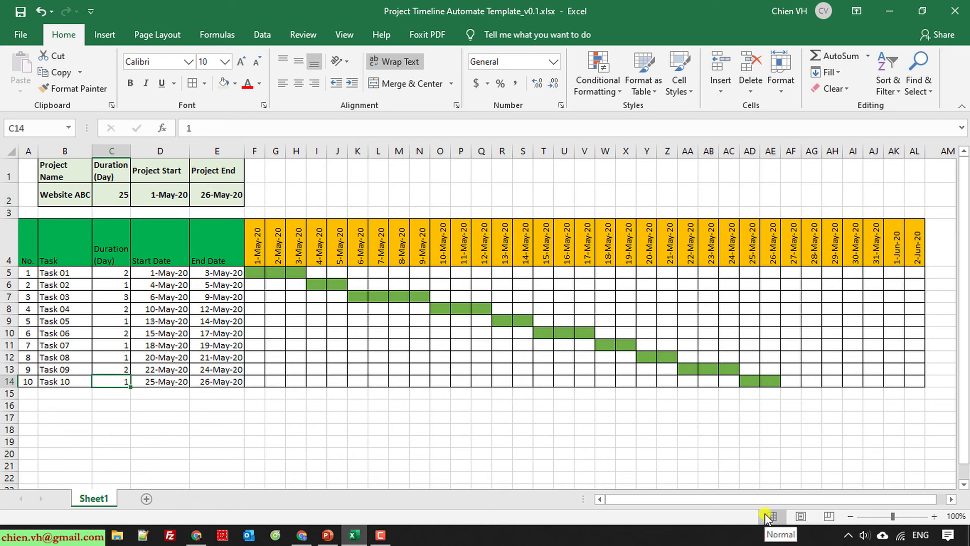
type("2")
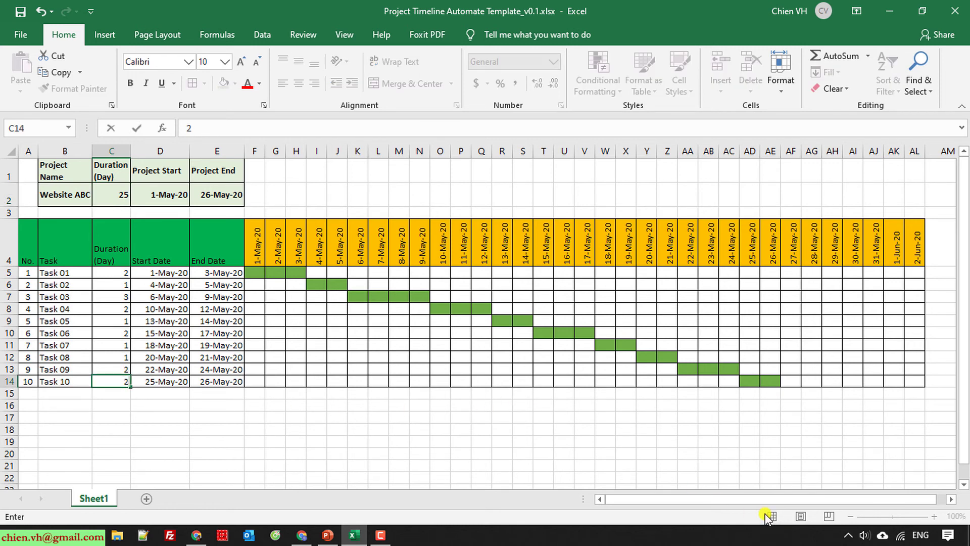
key("Return")
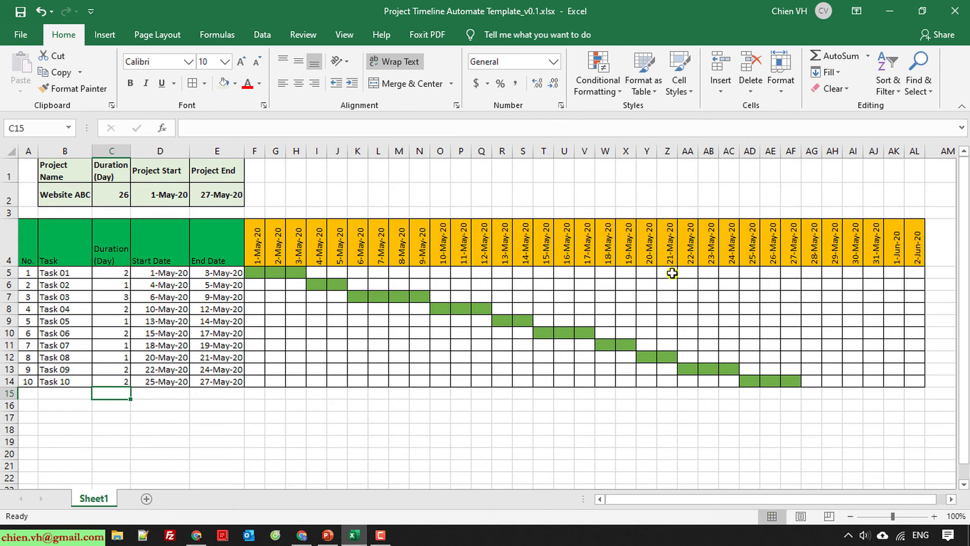
left_click(124, 193)
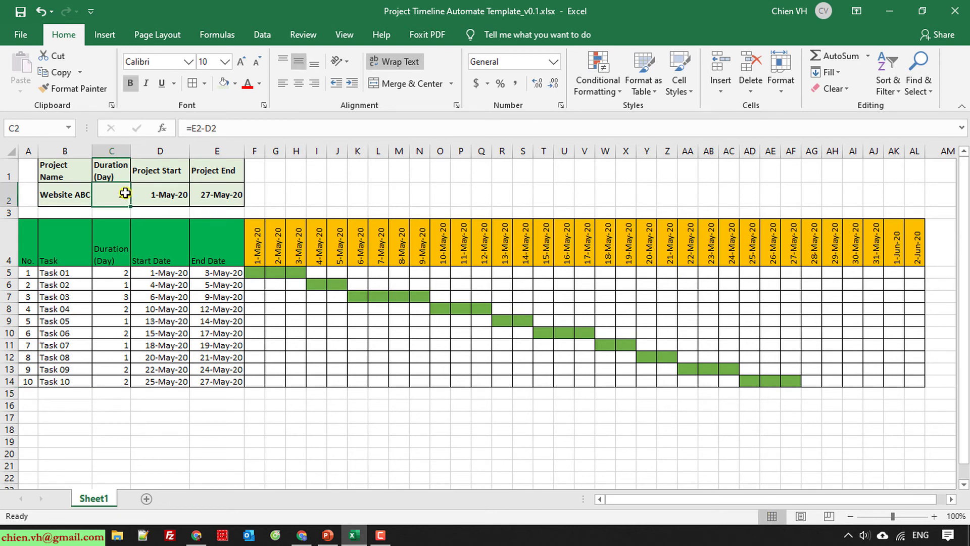
left_click(216, 382)
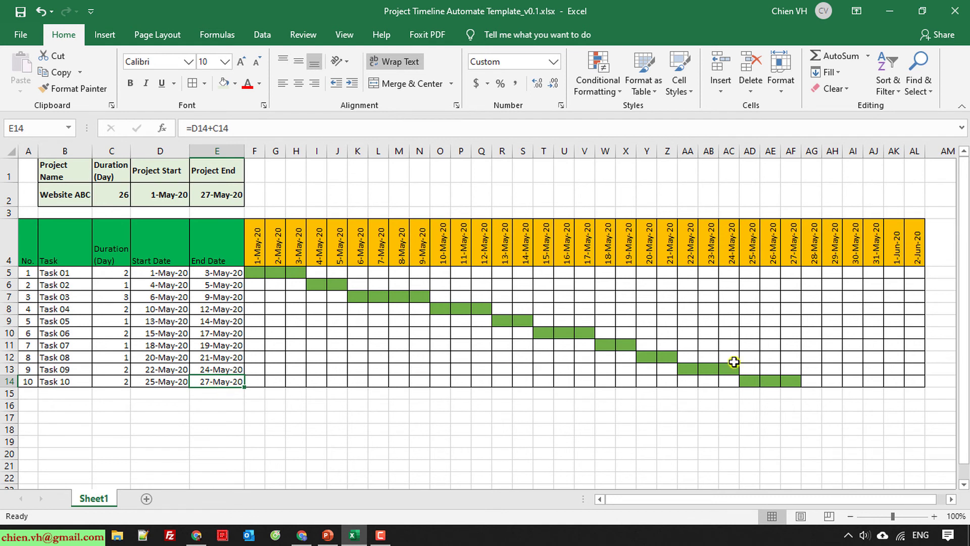
left_click(792, 383)
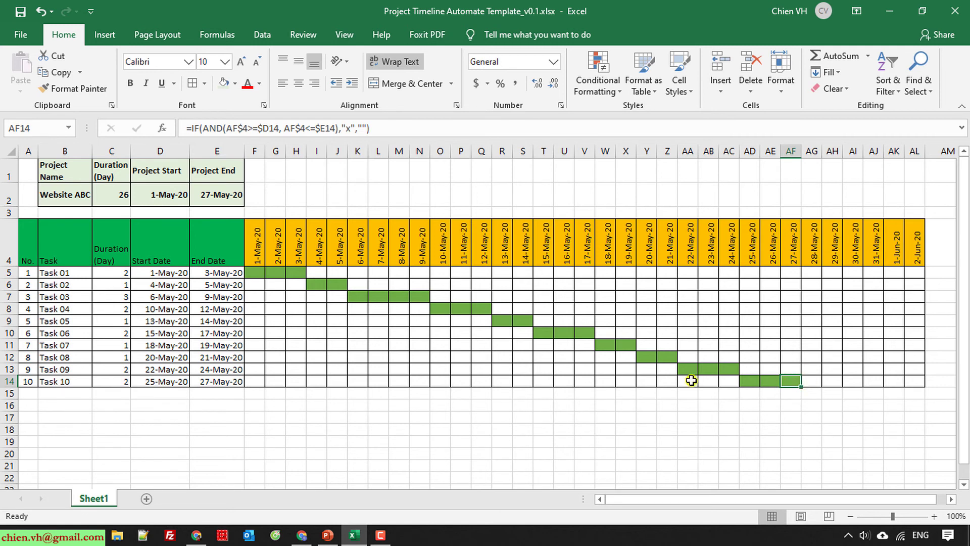
- Set Task 08's duration in C12 to 2 and check the updated bar formulas
left_click(118, 356)
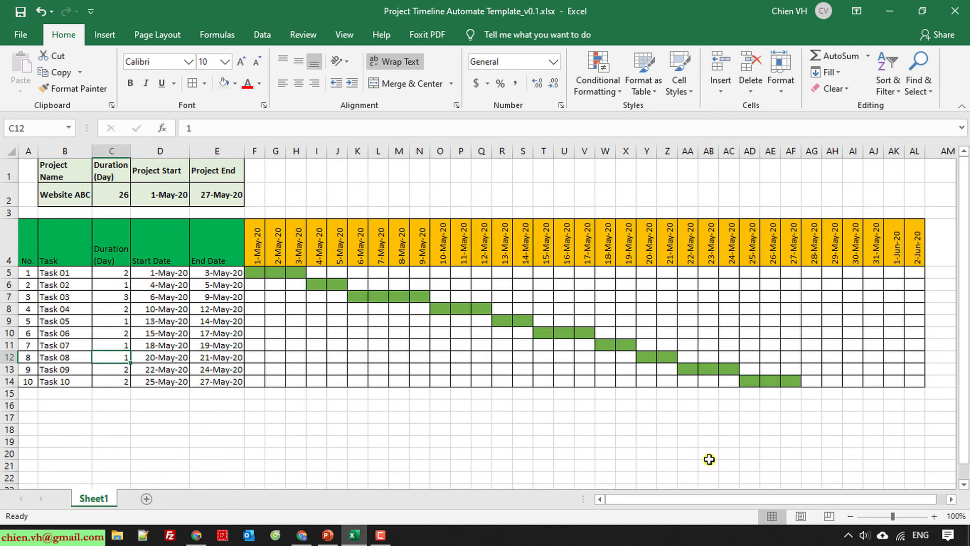
type("2")
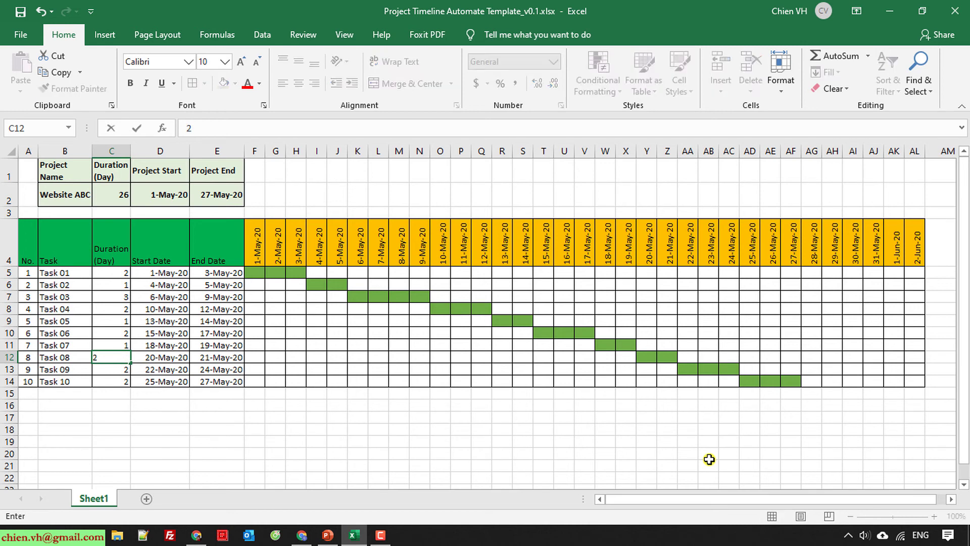
key("Return")
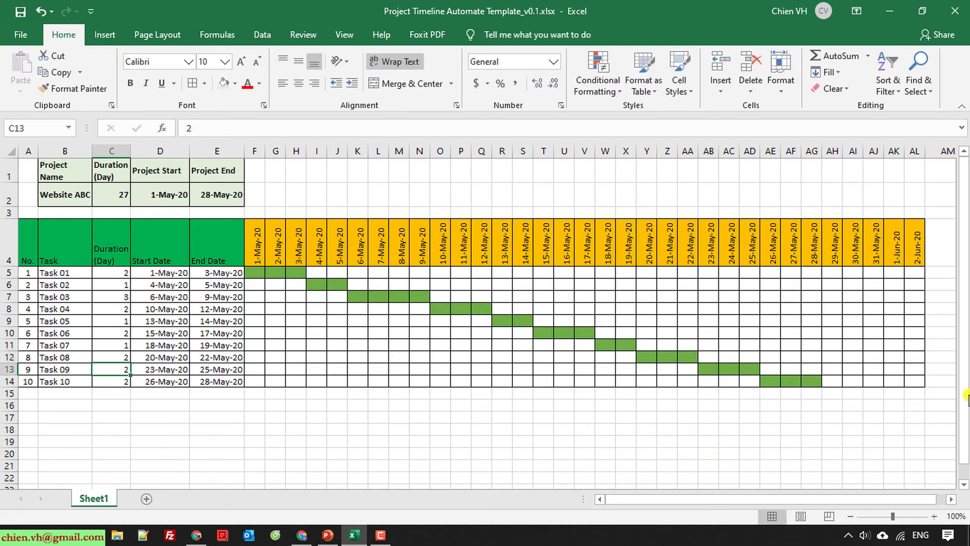
left_click(814, 379)
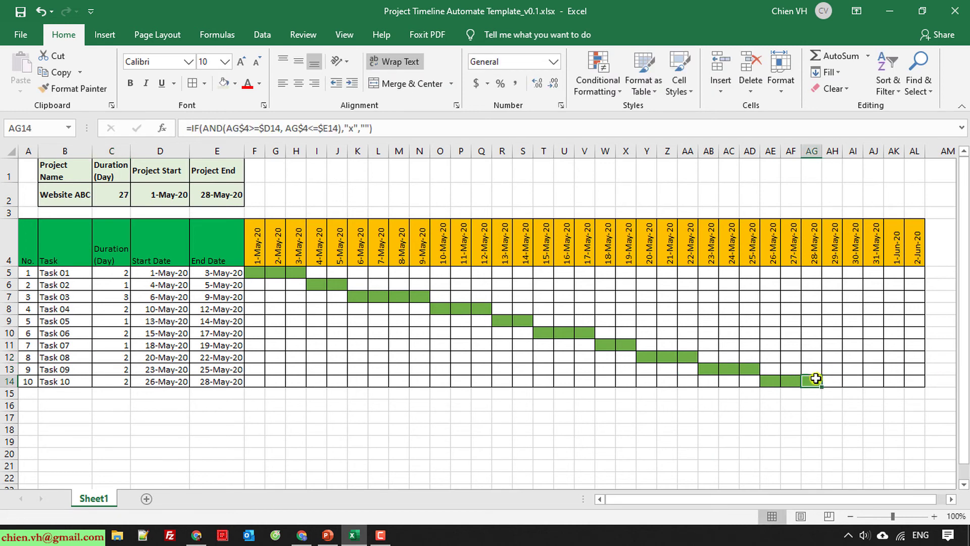
left_click(97, 191)
left_click(308, 368)
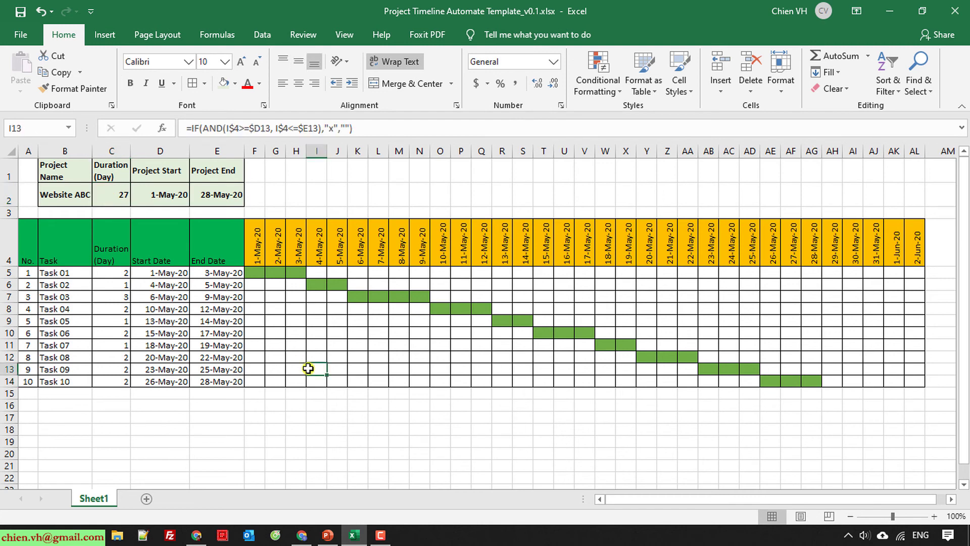
- Set Task 02's duration in C6 to 2
left_click(120, 286)
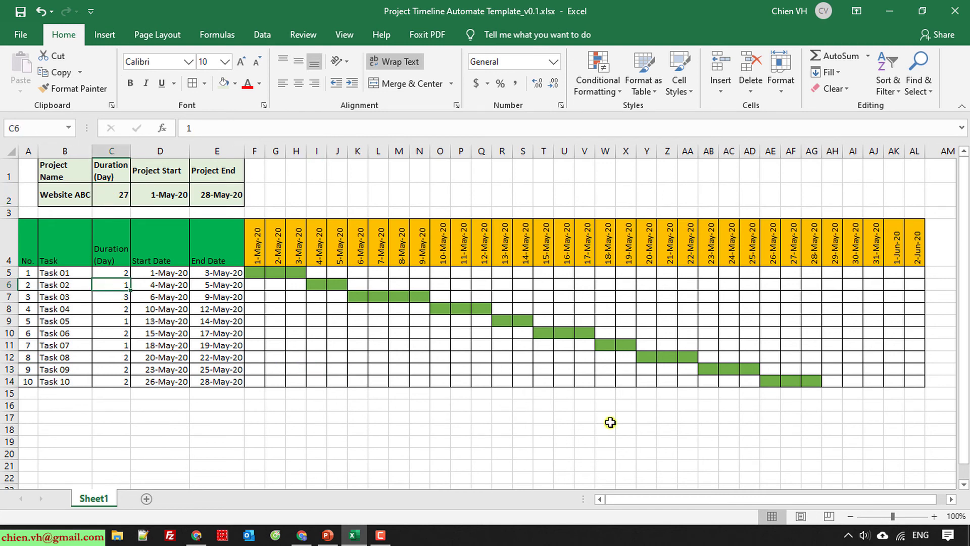
type("2")
key("Return")
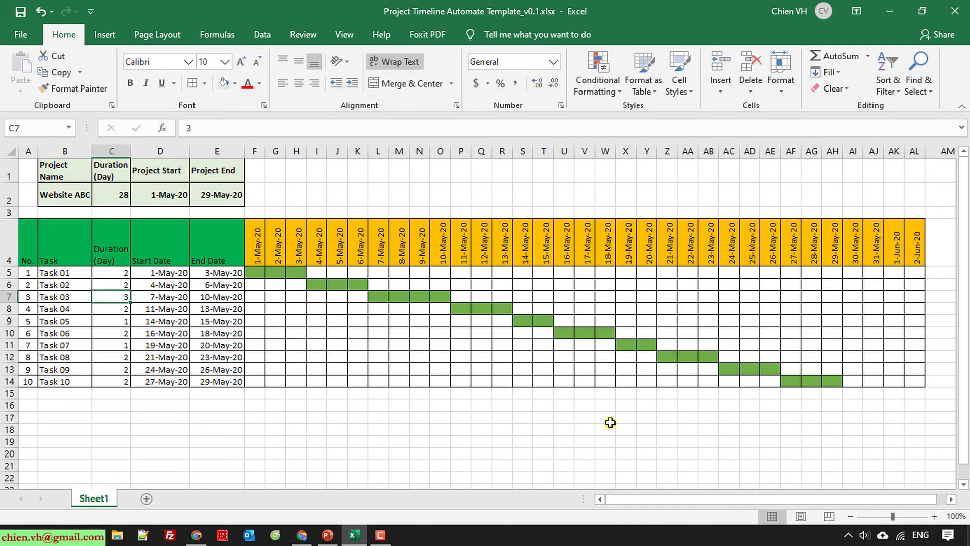
left_click(422, 428)
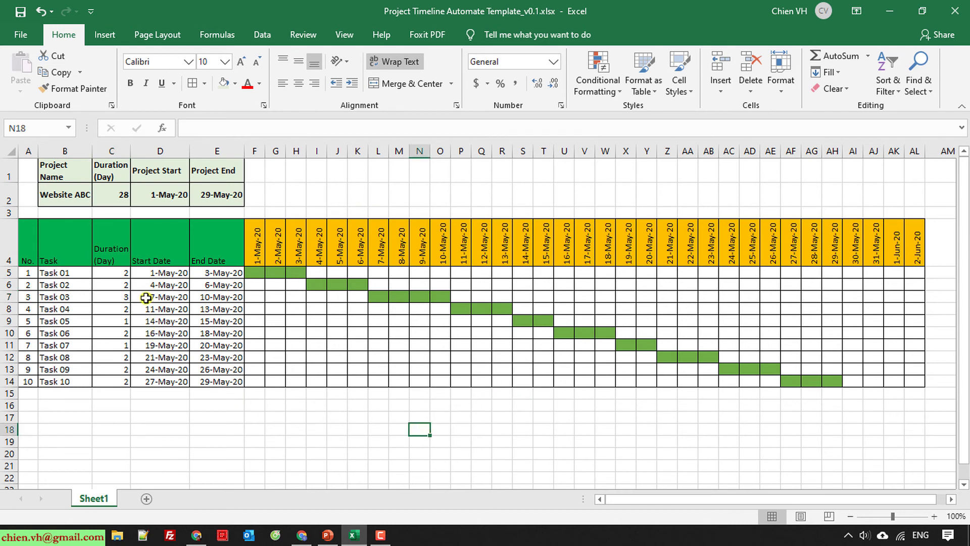
- Review the finished Gantt bar grid F5:AL14
left_click_drag(829, 500, 790, 499)
left_click(255, 273)
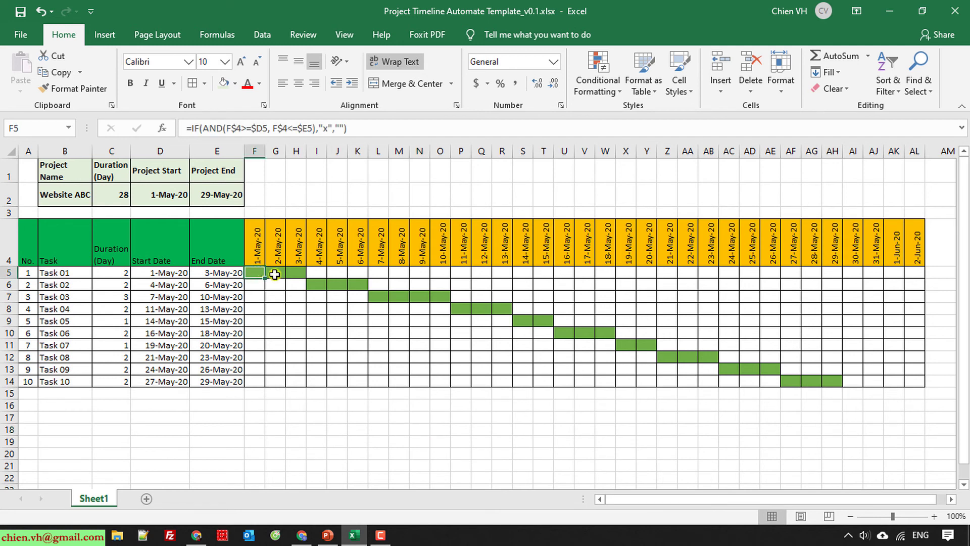
left_click_drag(274, 274, 920, 386)
left_click(866, 439)
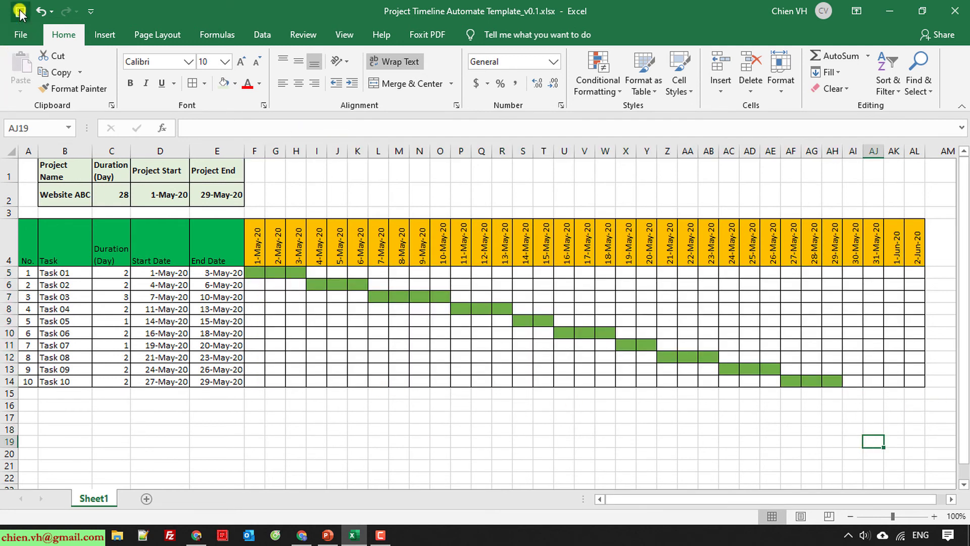
key("F10")
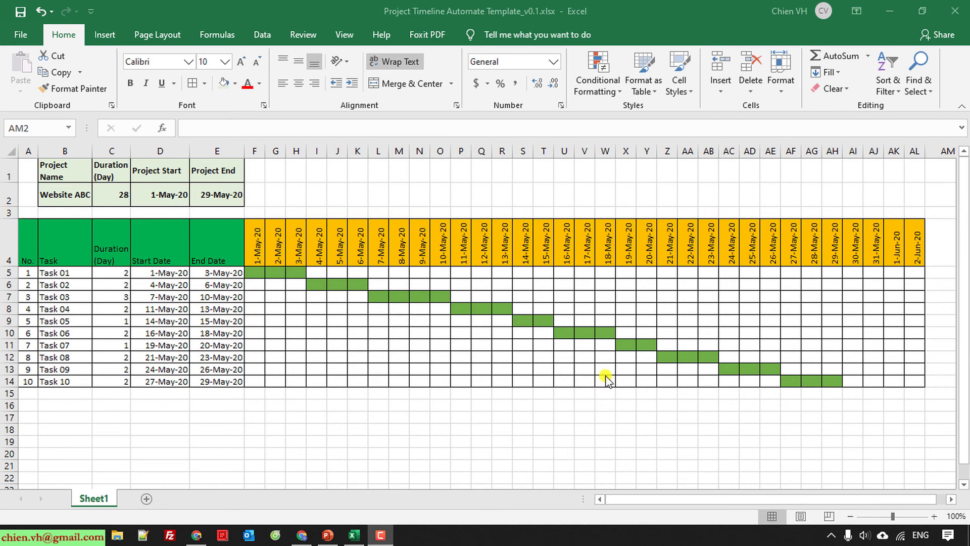
scroll(619, 399, "down", 3)
scroll(621, 405, "up", 3)
- Review the row 4 headers, then select F5 as the freeze point with the View tab showing
left_click(6, 244)
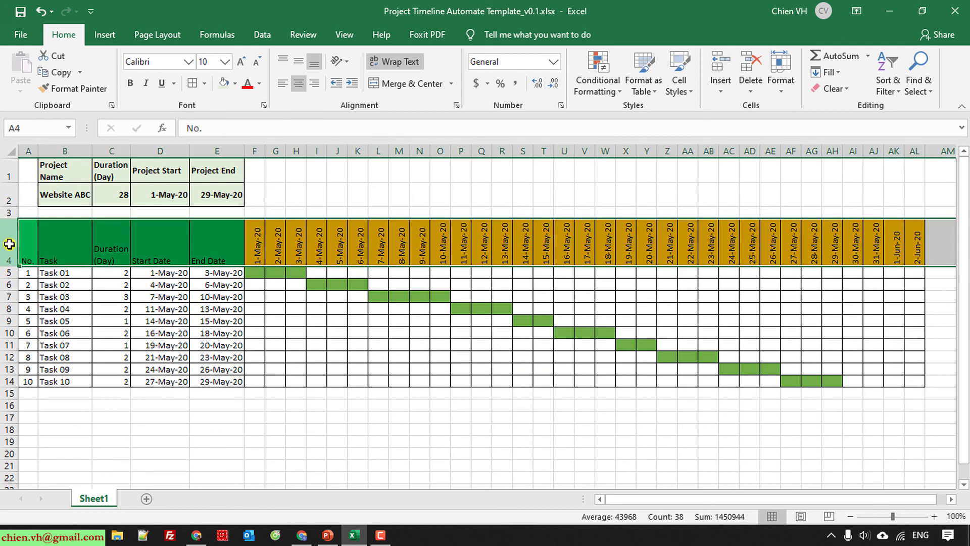
left_click(201, 438)
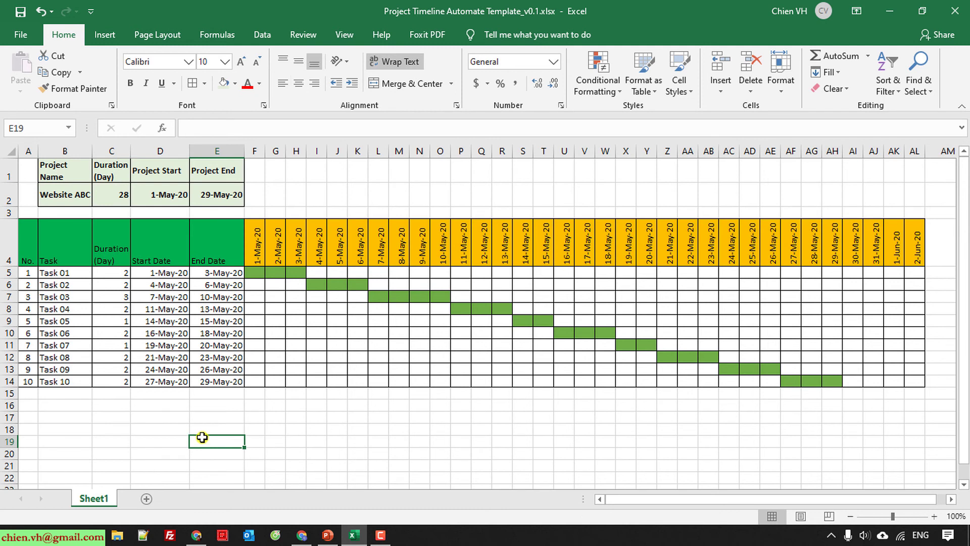
left_click(41, 253)
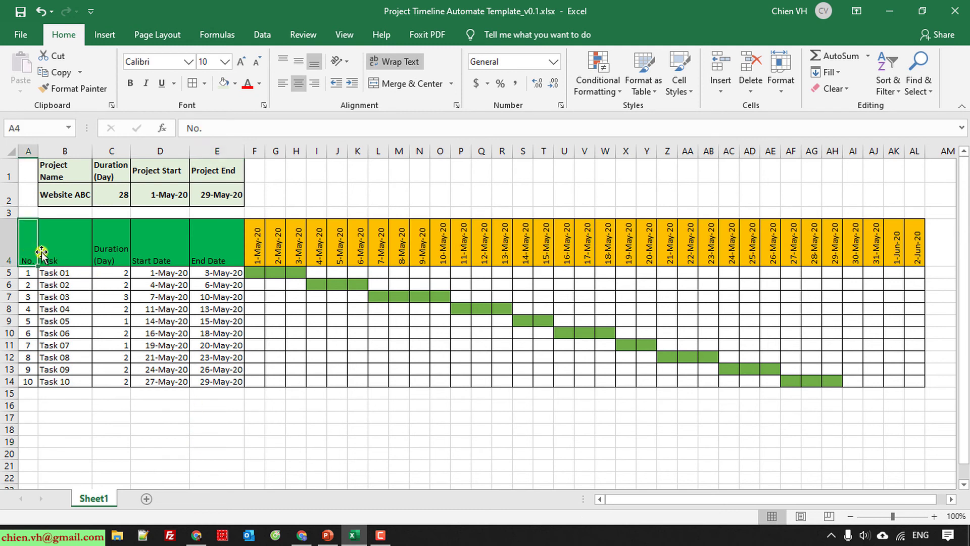
left_click(63, 252)
left_click(103, 253)
left_click(160, 253)
left_click(225, 254)
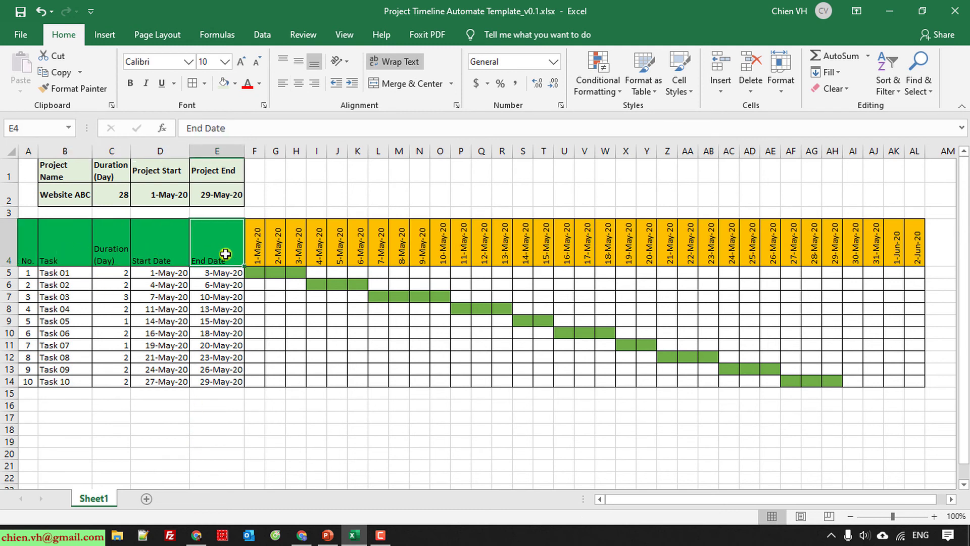
left_click(295, 419)
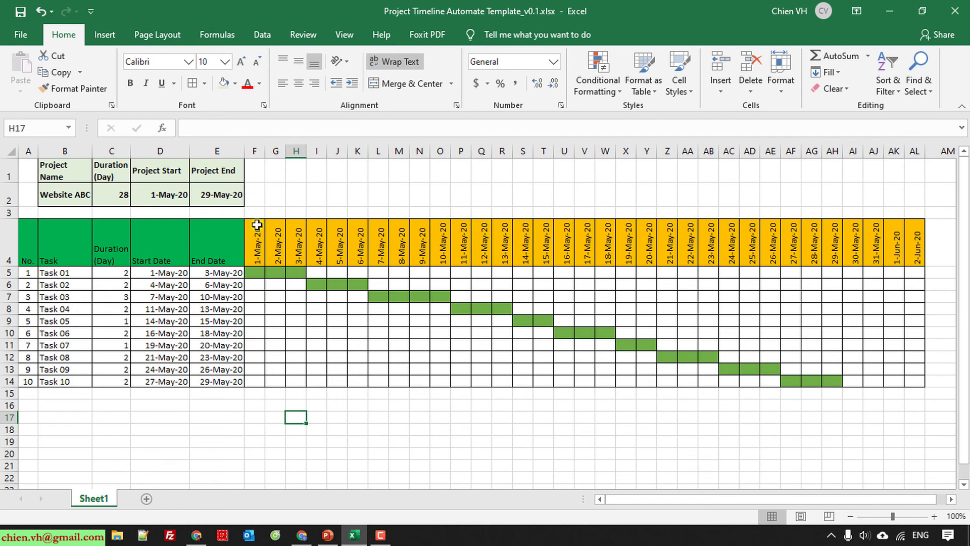
left_click(253, 273)
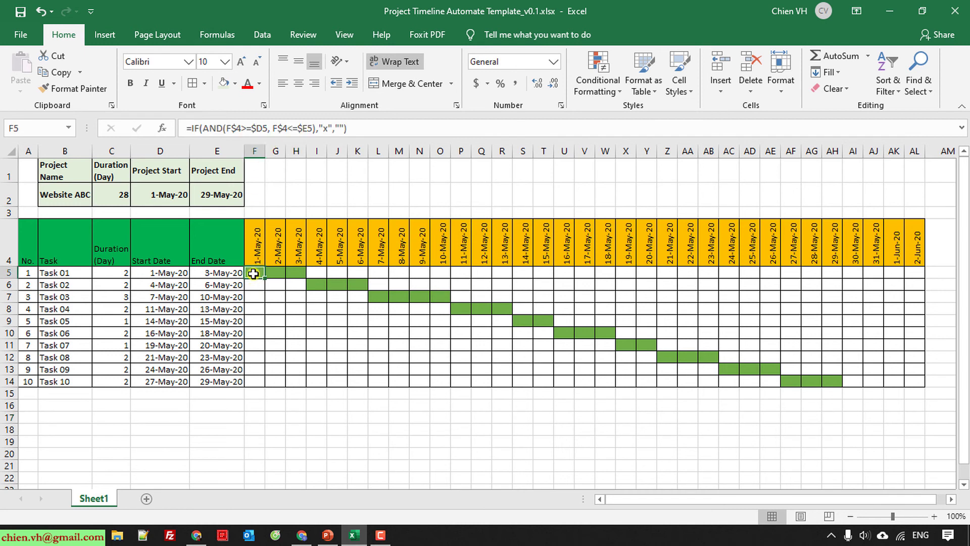
left_click(344, 36)
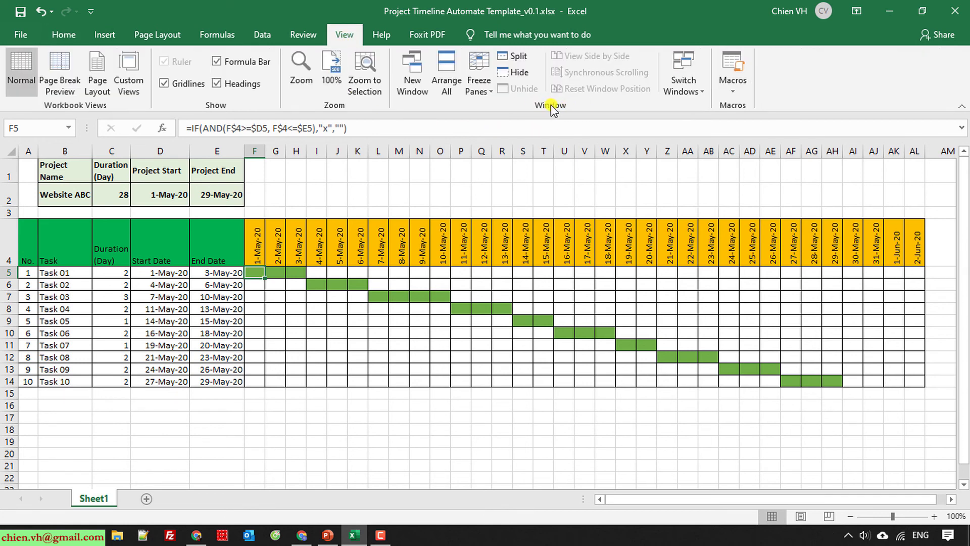
- Freeze panes at F5 and scroll down and back to test it
left_click(490, 94)
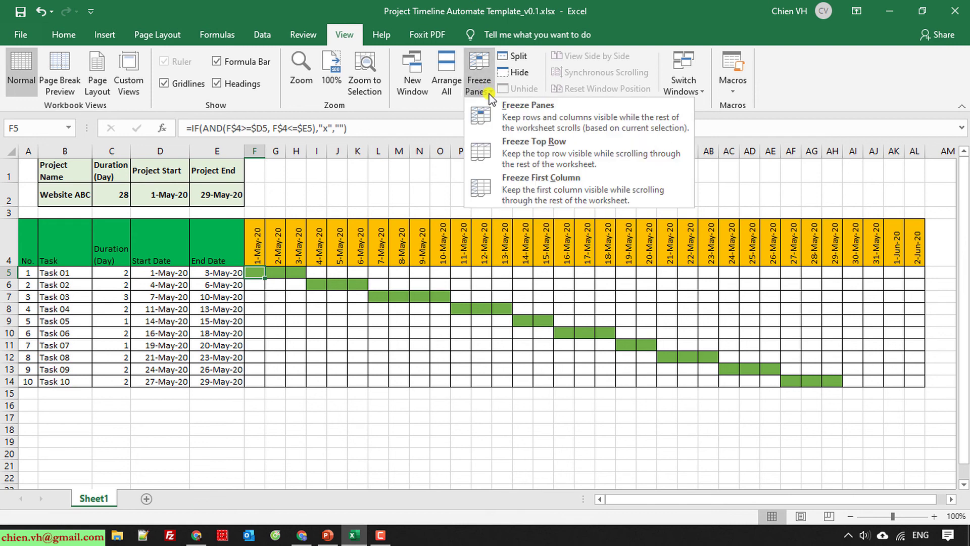
left_click(542, 112)
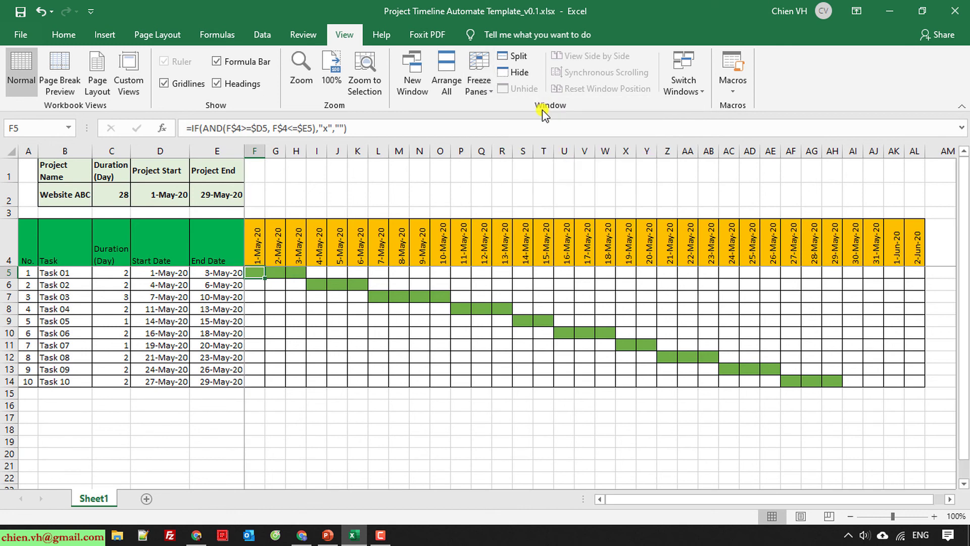
left_click(544, 440)
scroll(318, 298, "down", 5)
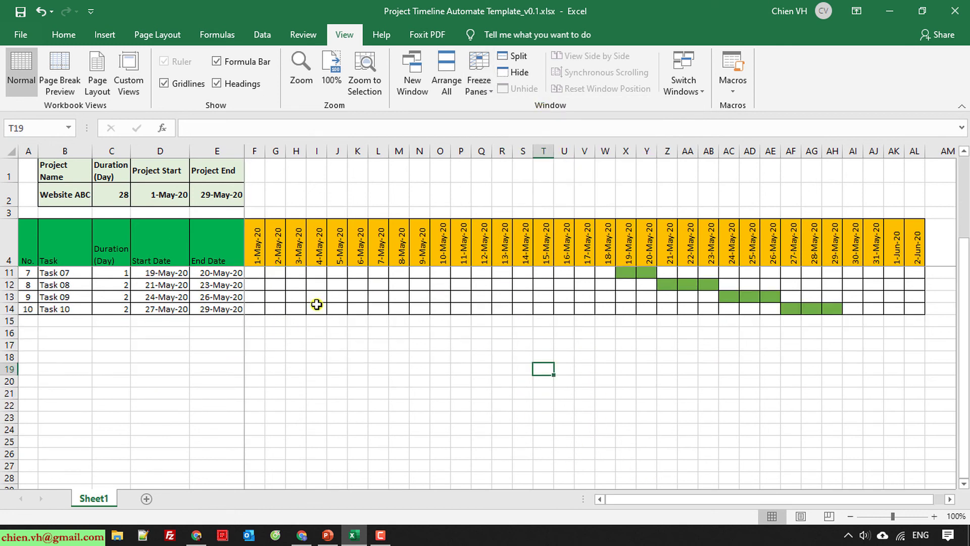
scroll(312, 330, "up", 5)
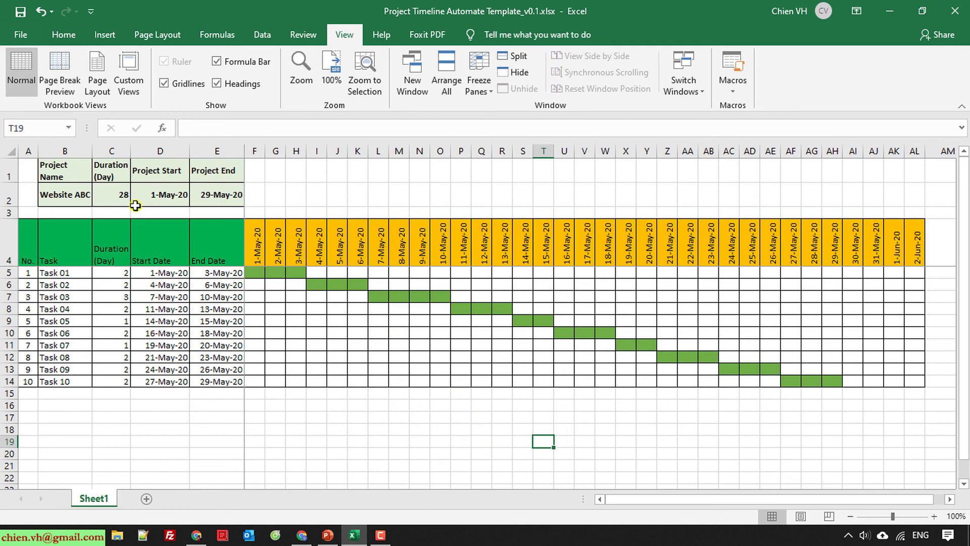
- Select the task headers and details in A4:E14
left_click_drag(30, 245, 220, 382)
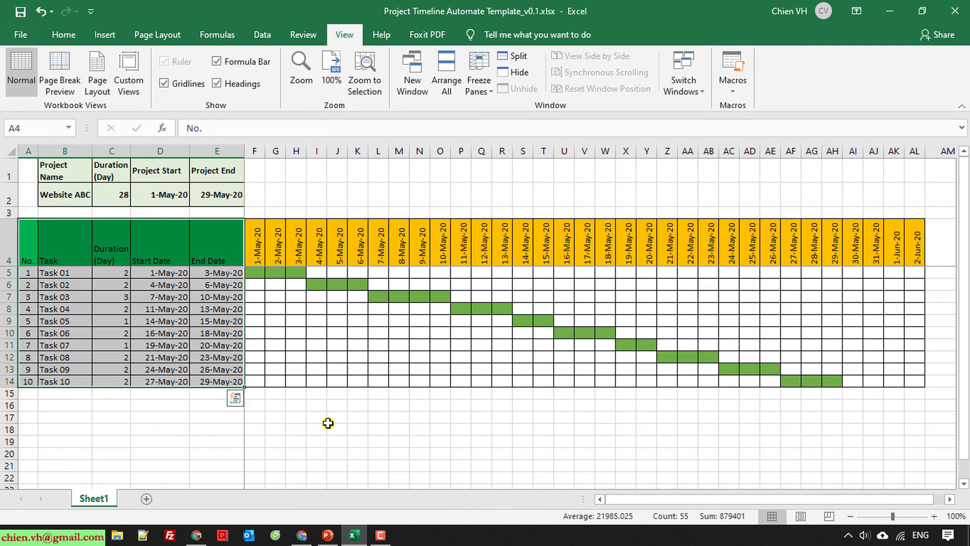
left_click_drag(335, 418, 336, 428)
left_click_drag(637, 502, 450, 455)
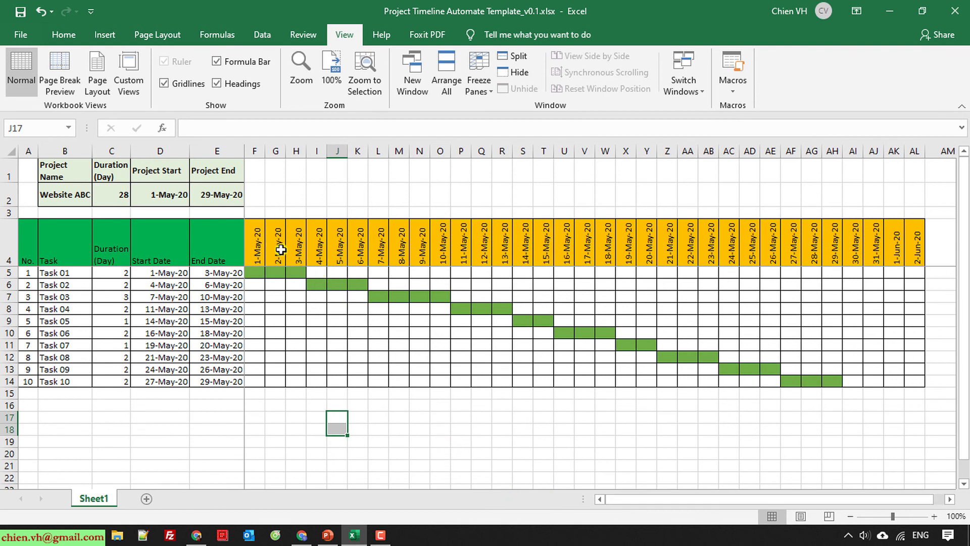
- Scroll right to confirm the frozen task columns stay fixed, then select H2 on the Home tab
left_click(950, 499)
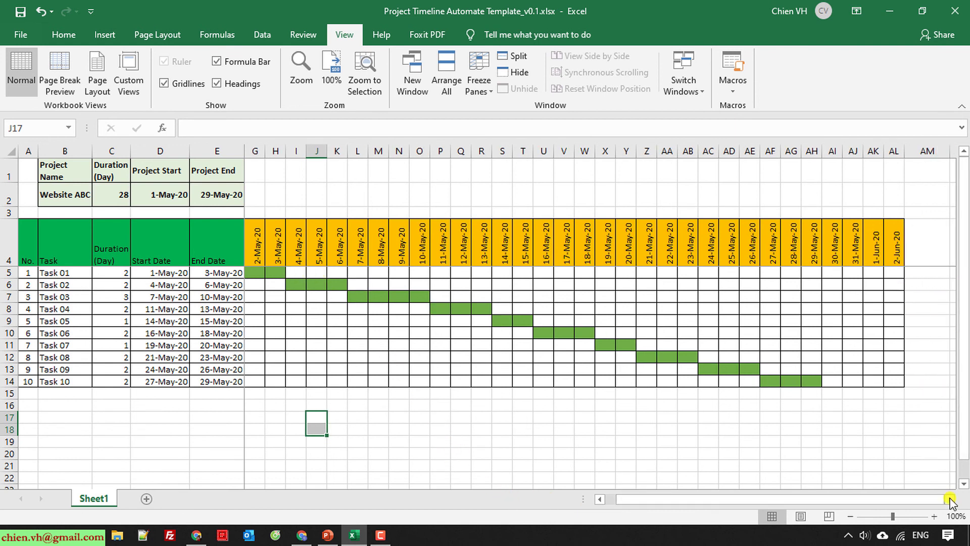
left_click_drag(932, 499, 708, 493)
left_click(303, 192)
left_click(63, 35)
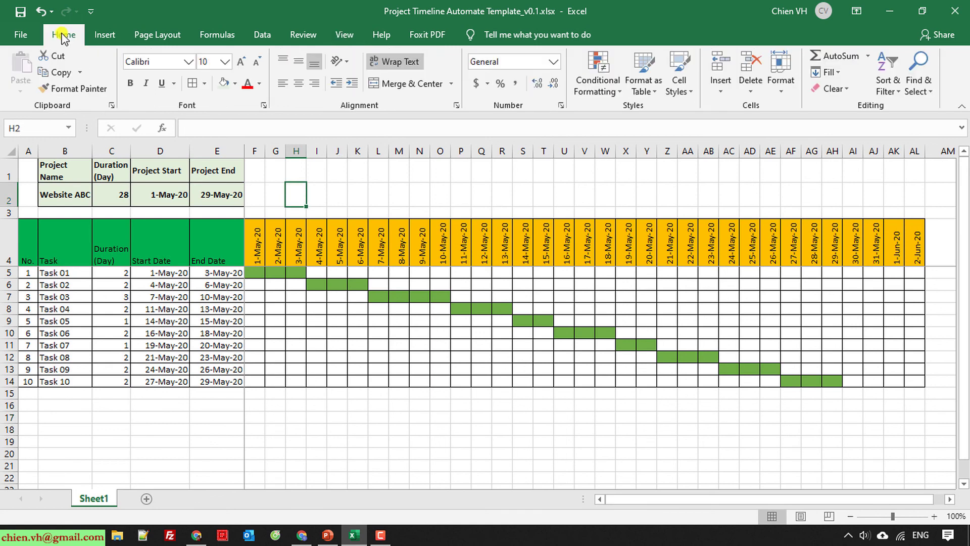